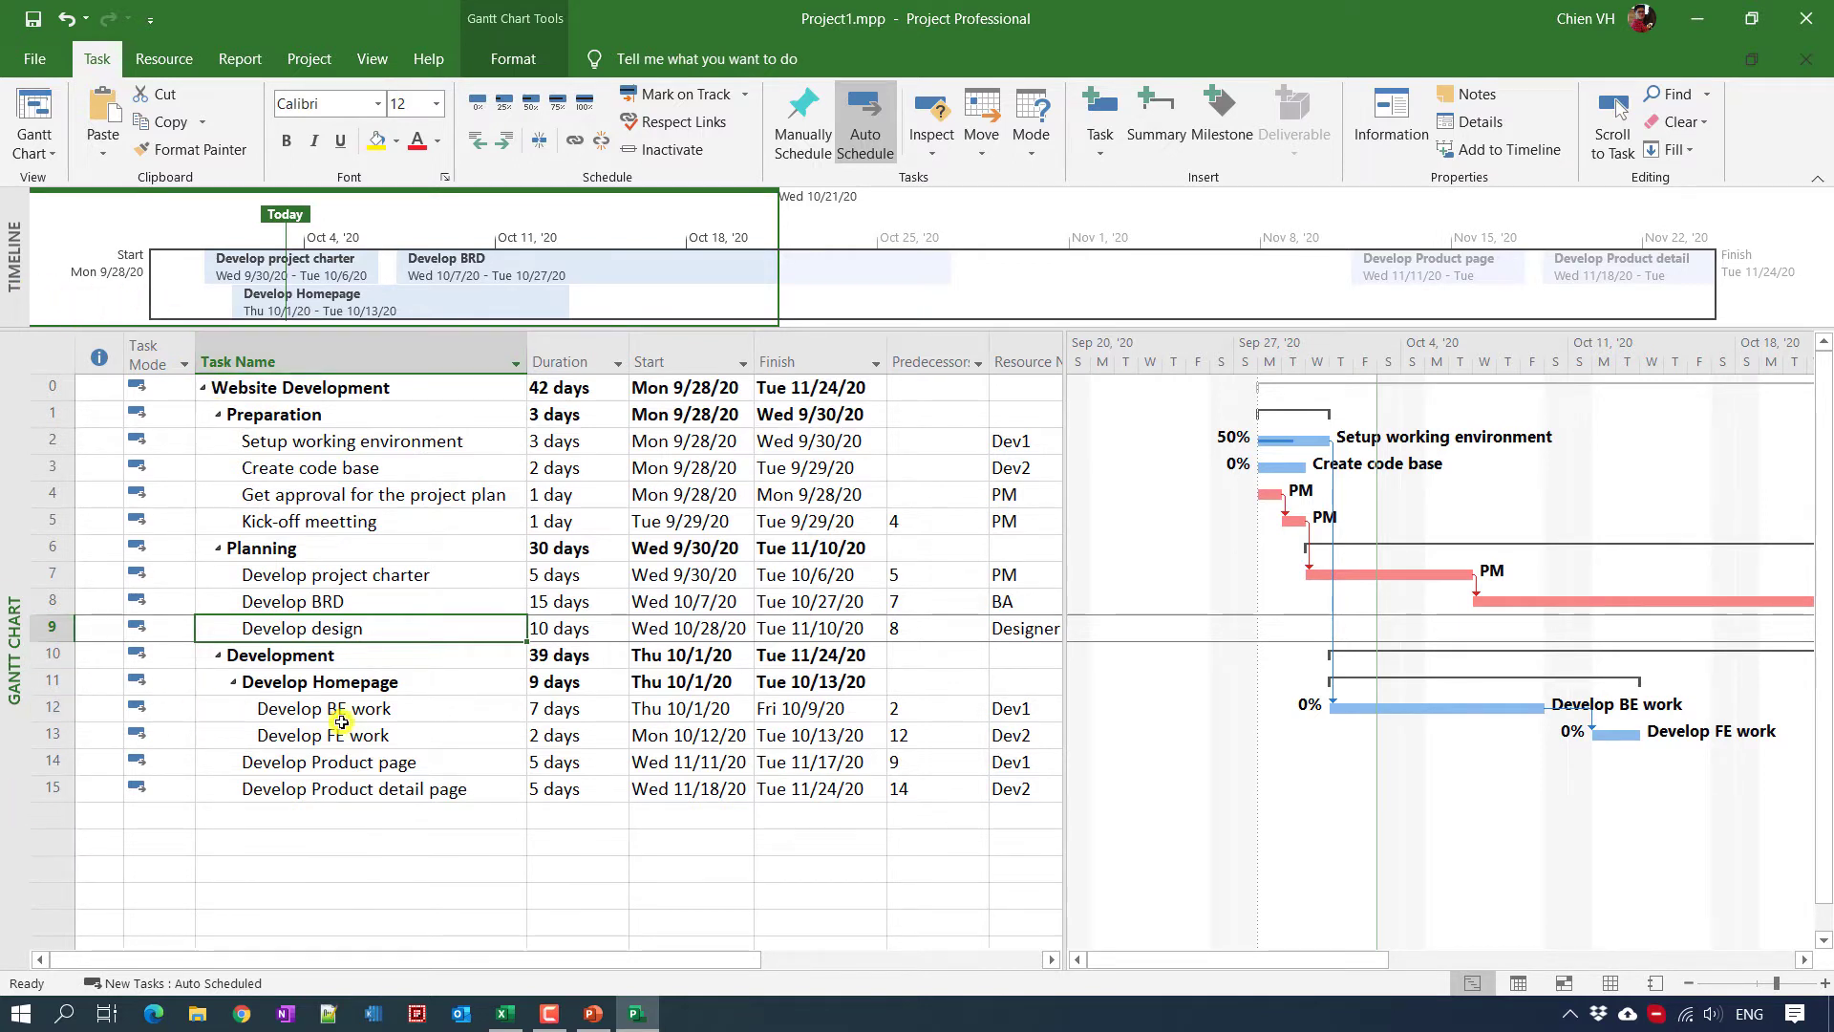
Step: Select the Develop BRD task in the task table
scroll(287, 742, down, 1)
scroll(287, 761, up, 1)
drag(1305, 967, 1230, 935)
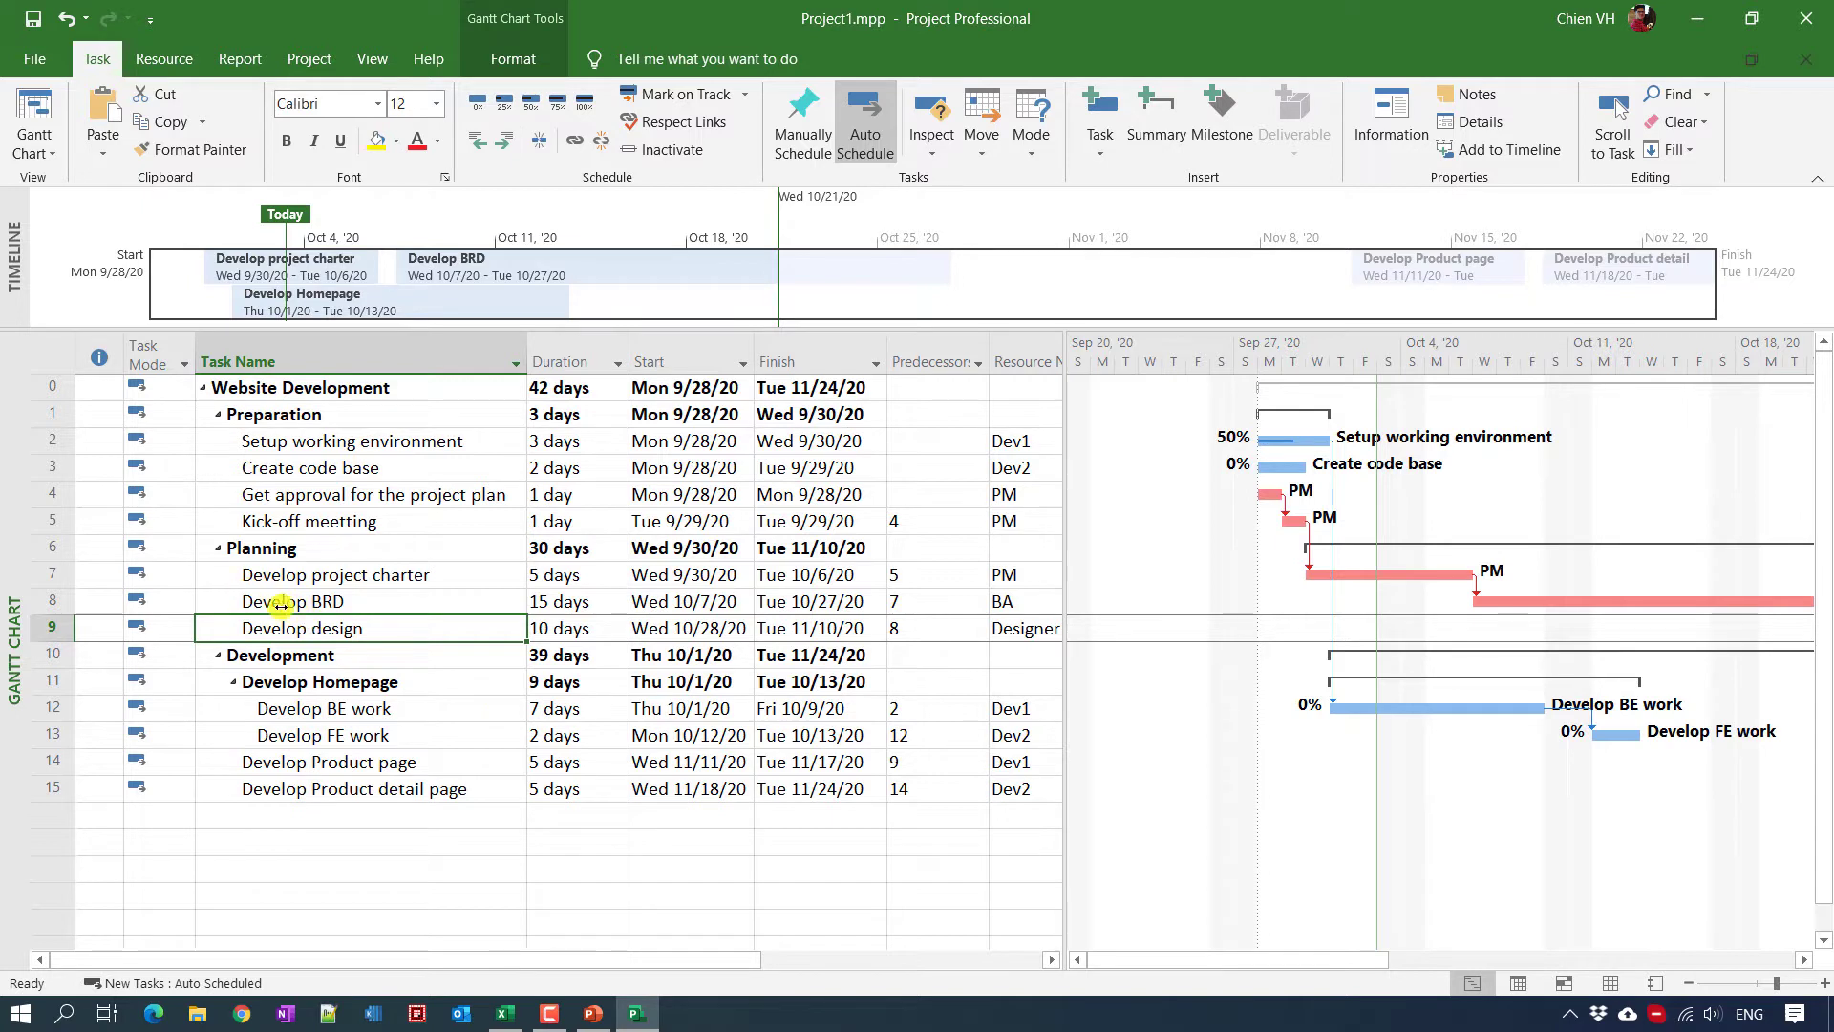
click(328, 603)
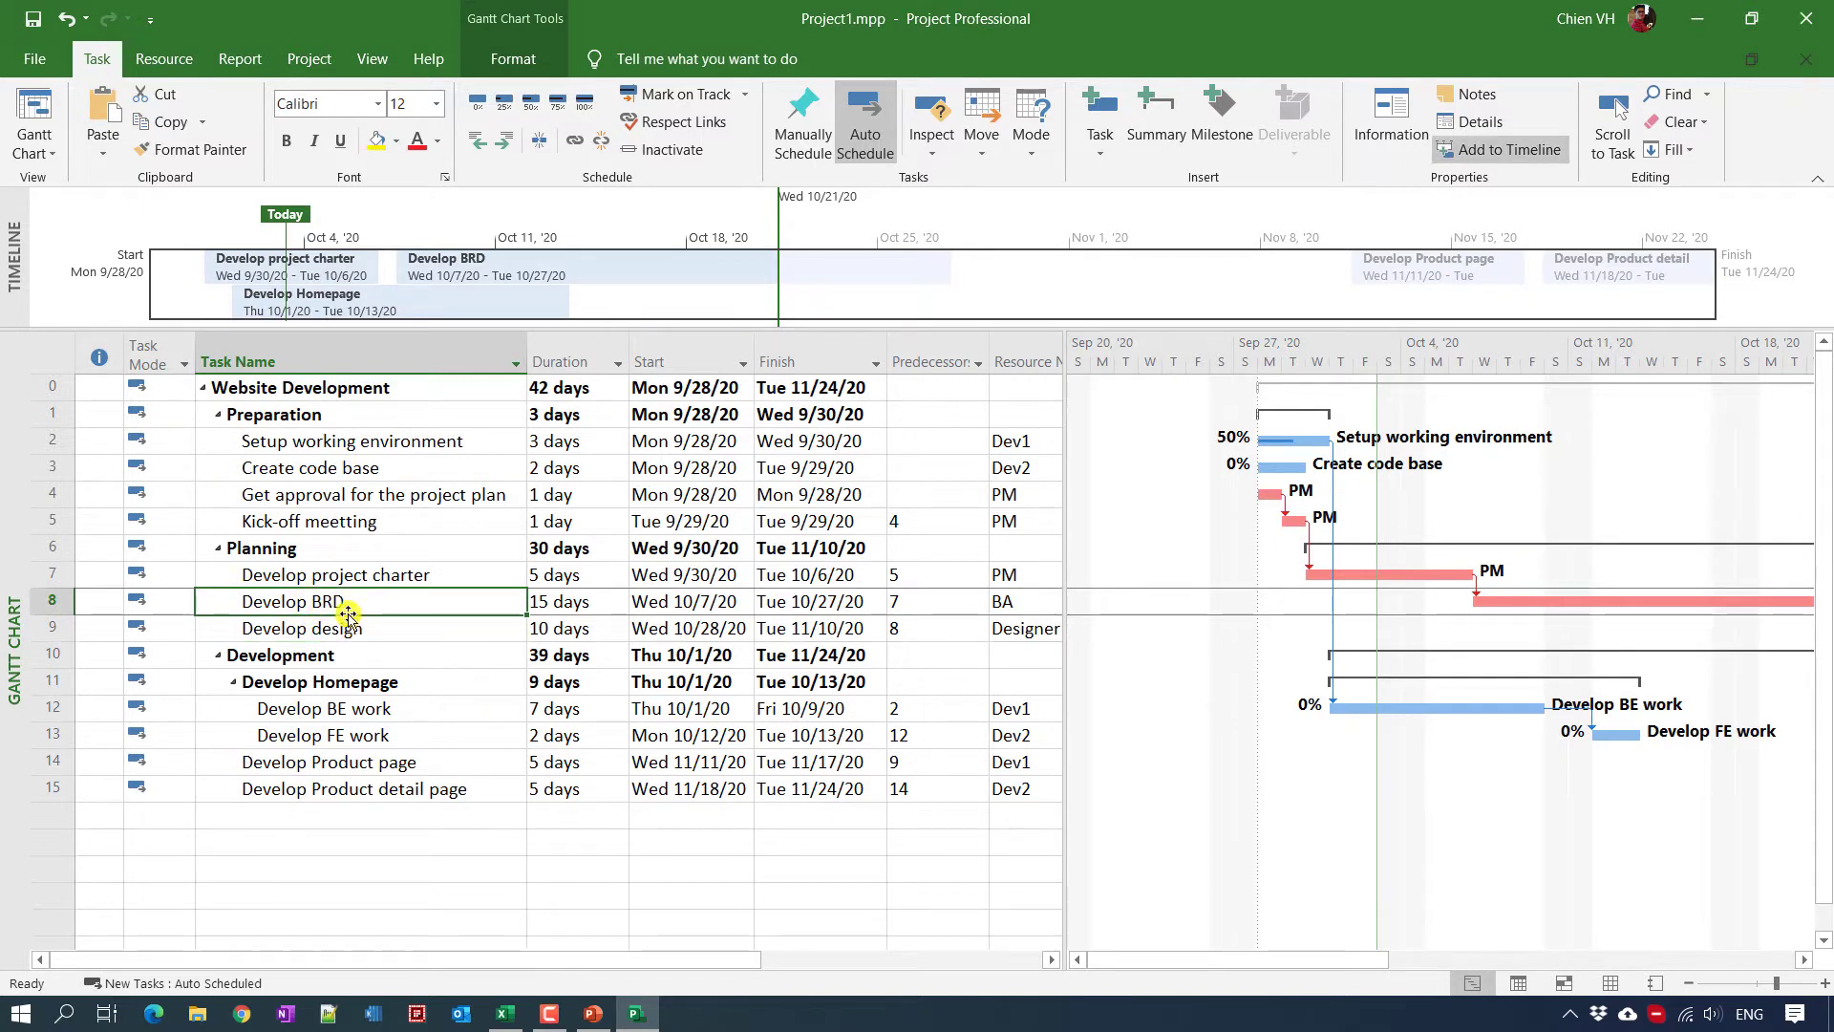
Step: Toggle Develop BRD off the timeline, enlarge the timeline pane, then undo to restore it
right_click(315, 600)
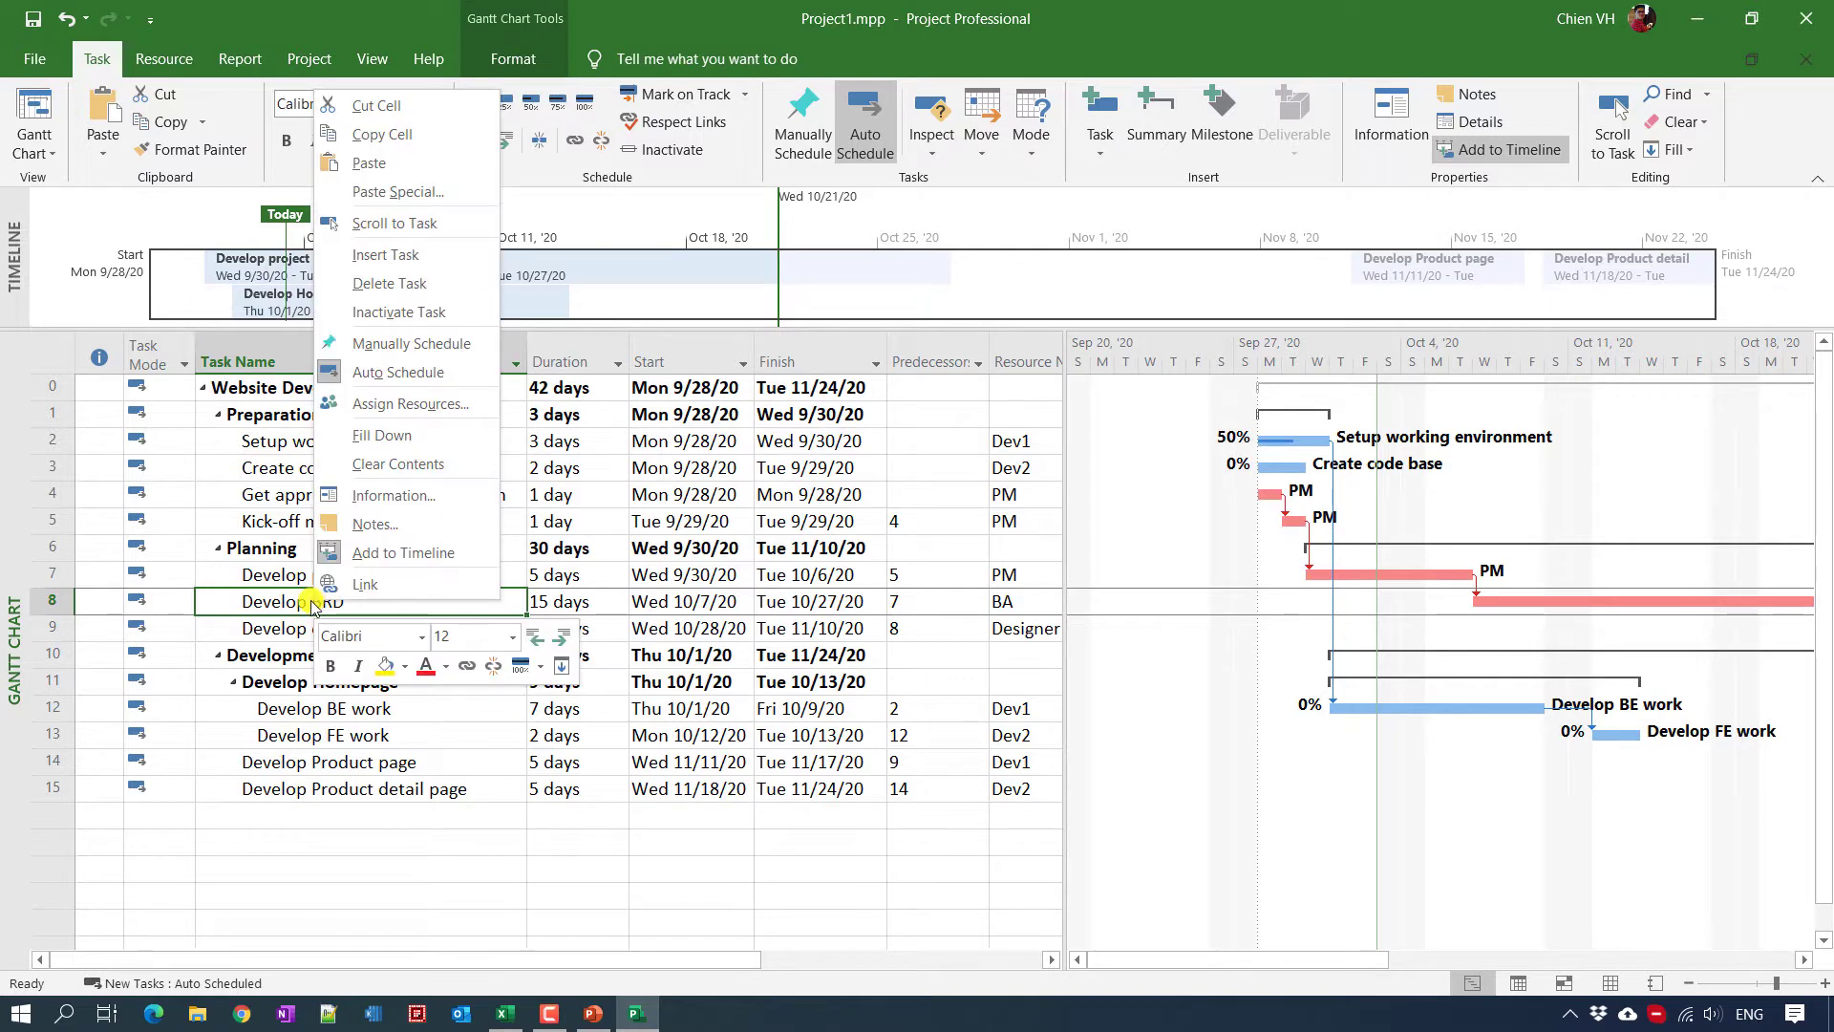
click(443, 557)
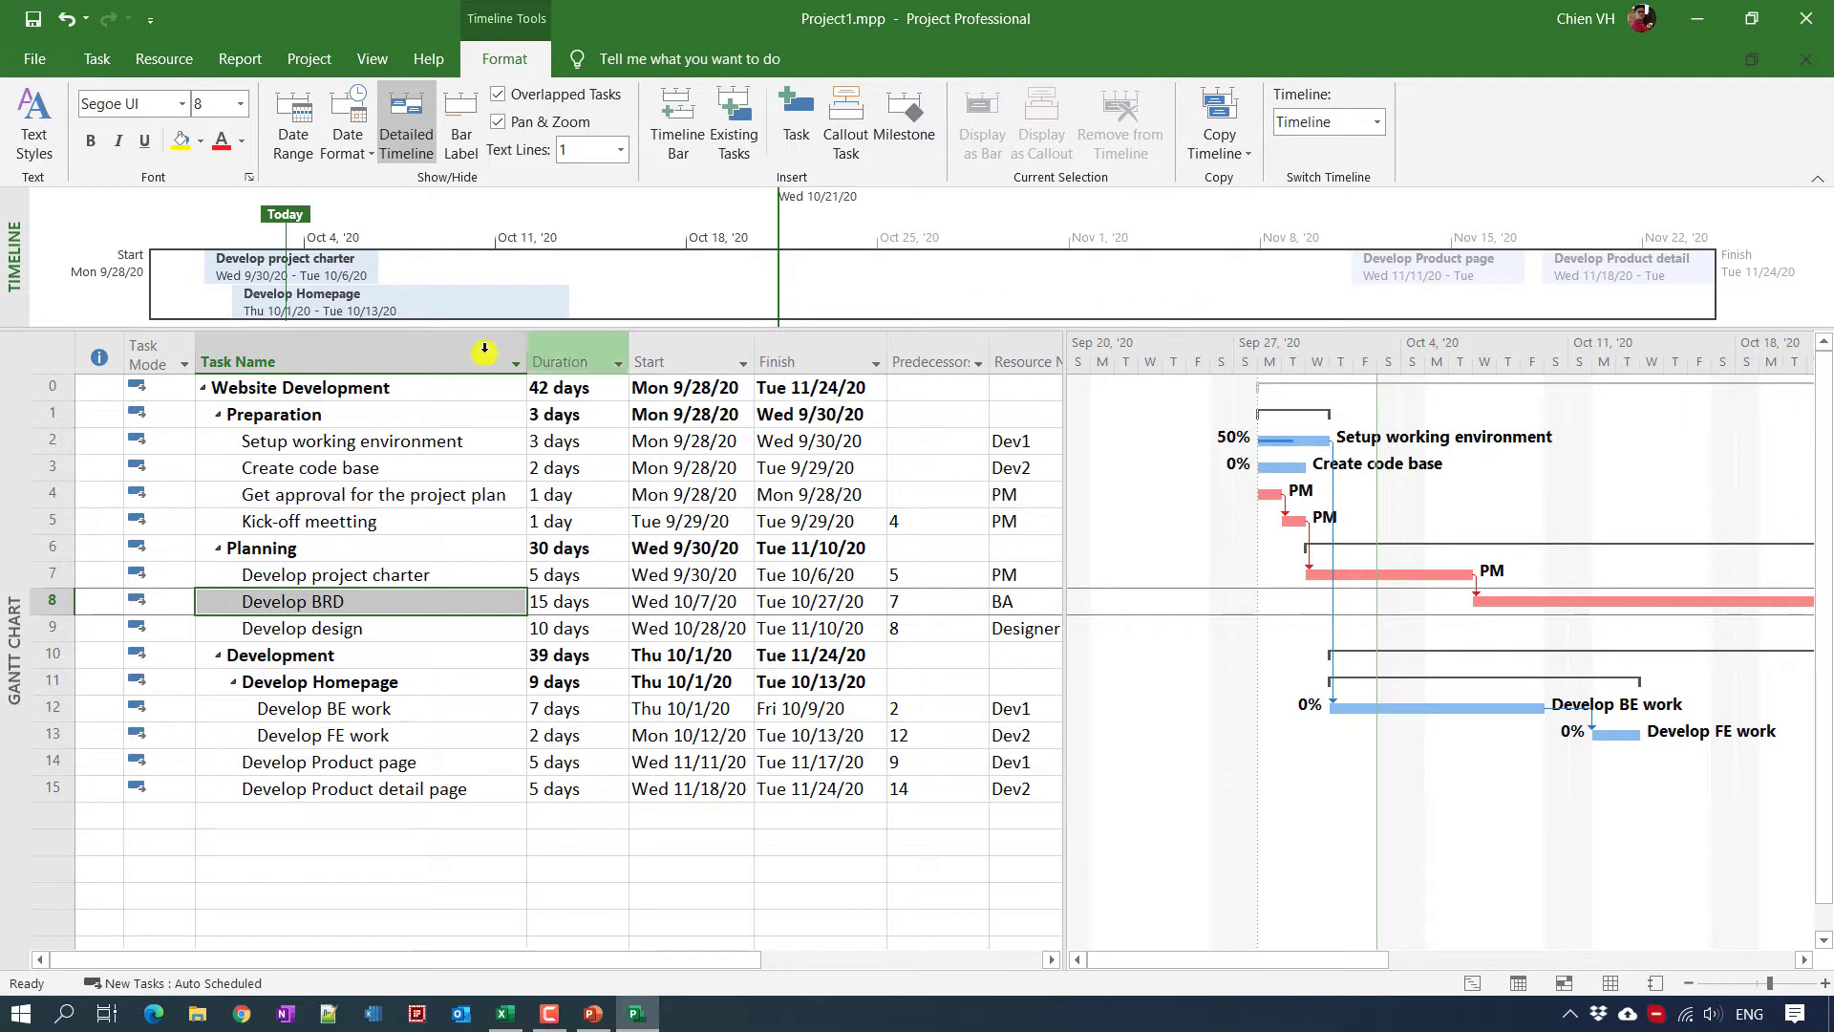
drag(428, 326, 407, 409)
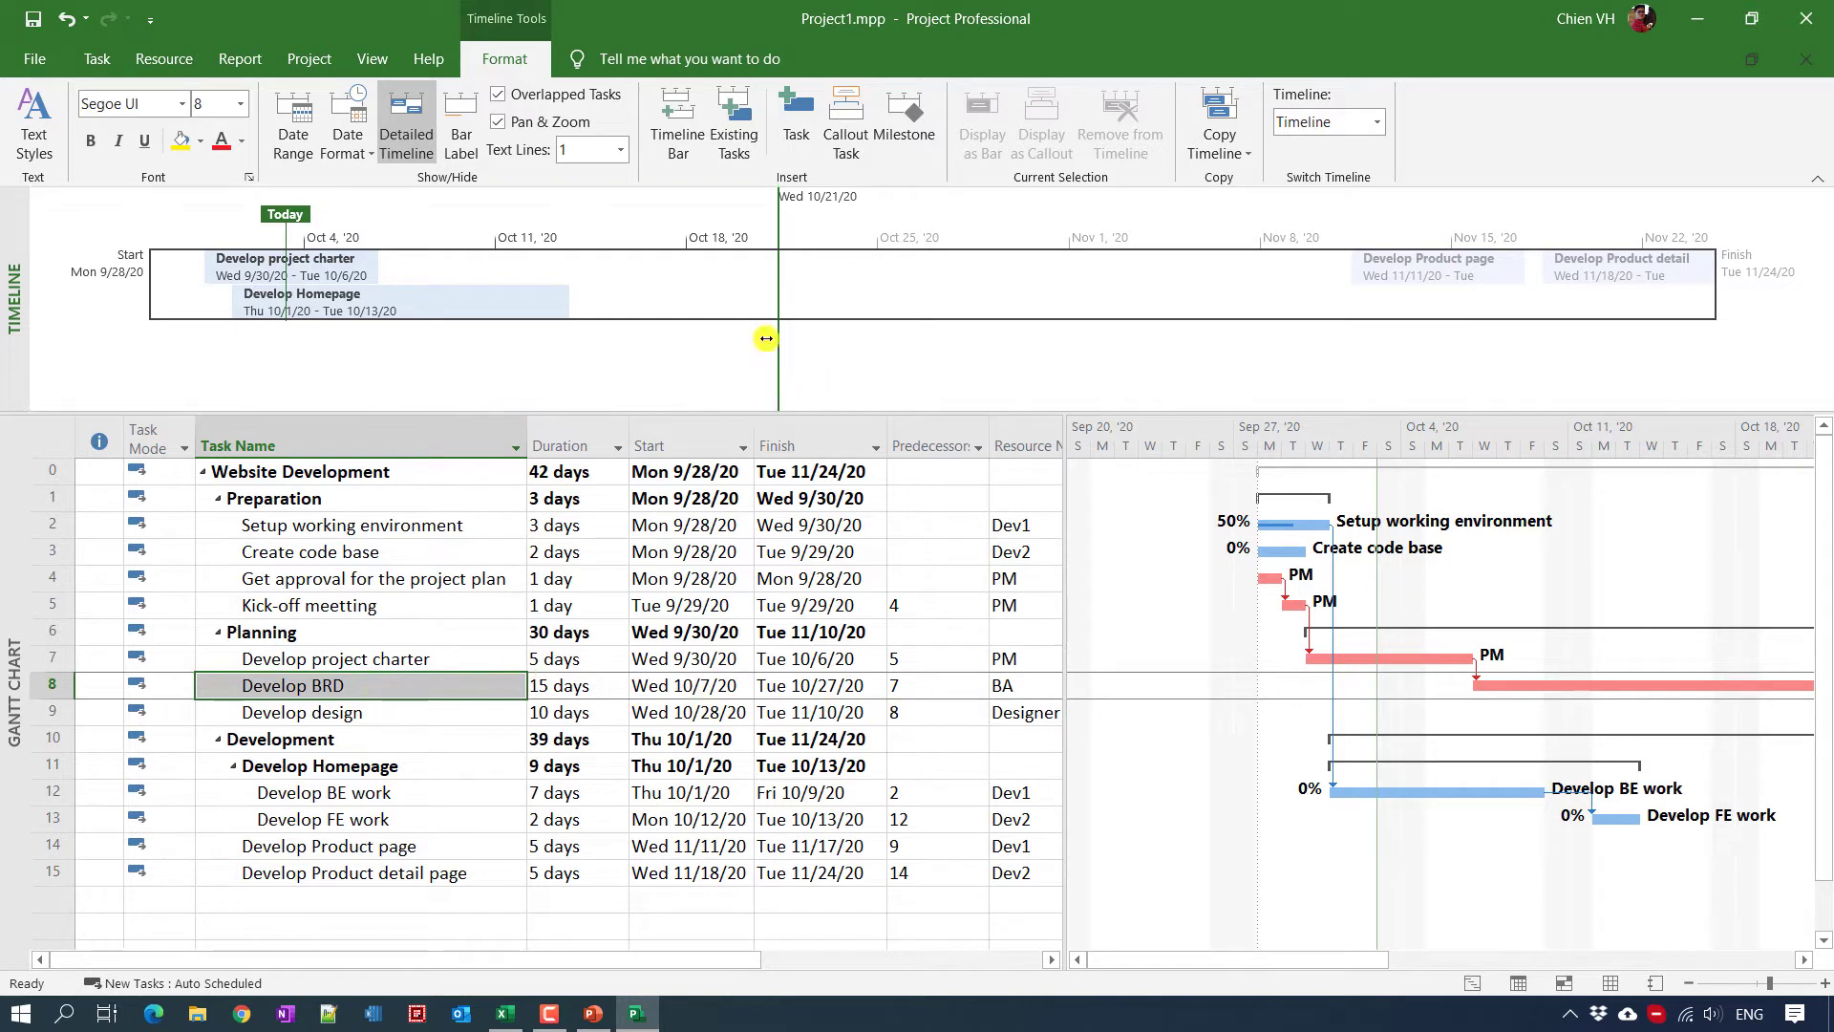
click(1003, 364)
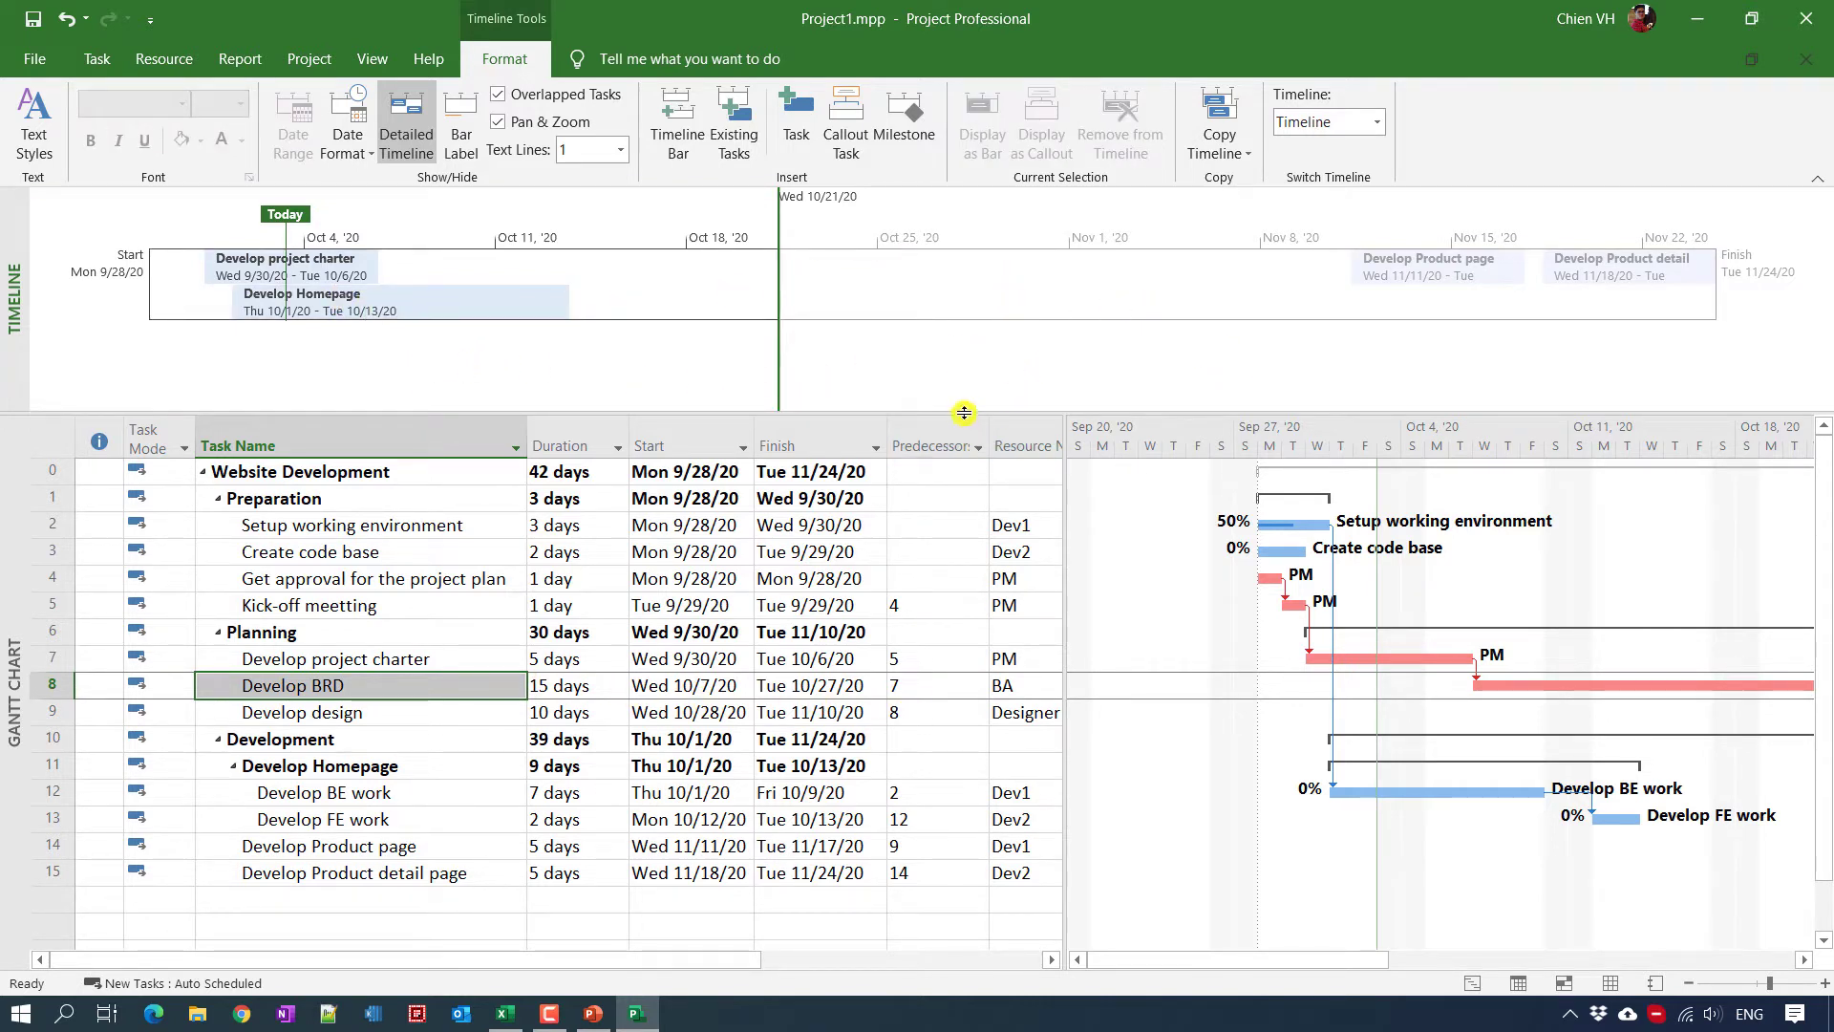
drag(966, 412, 1013, 462)
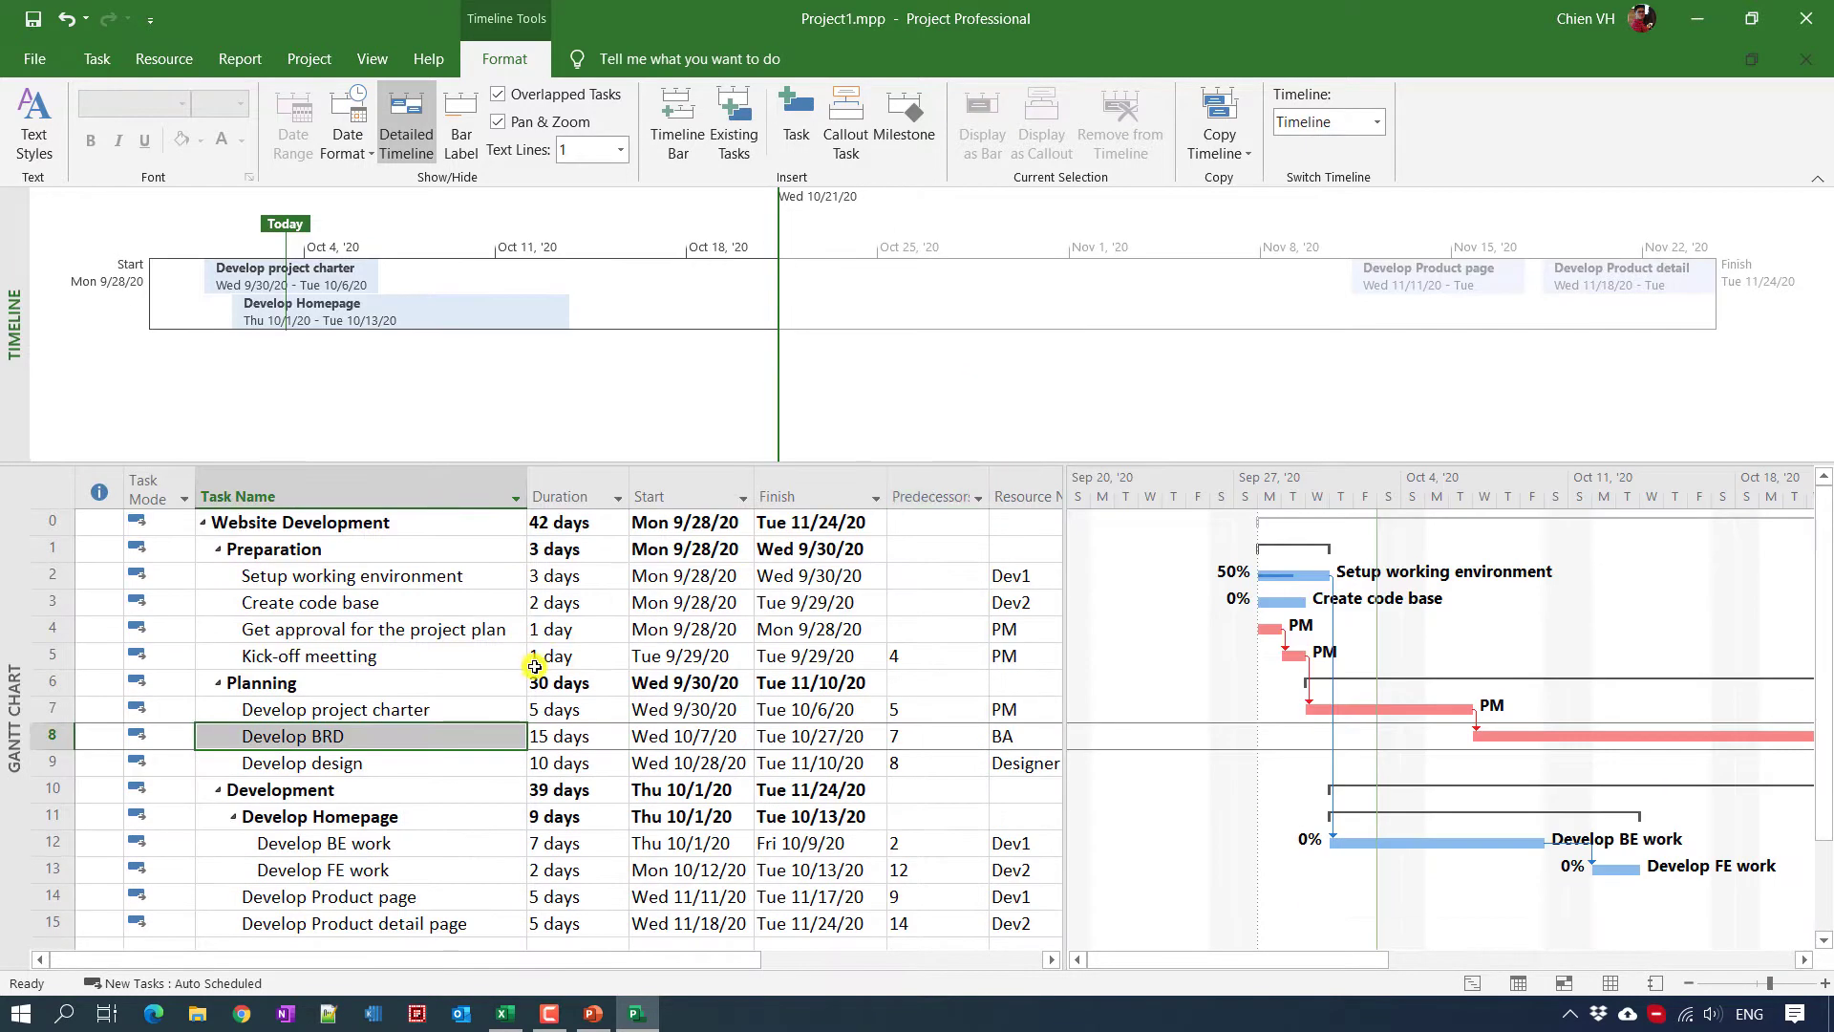
key(ctrl+z)
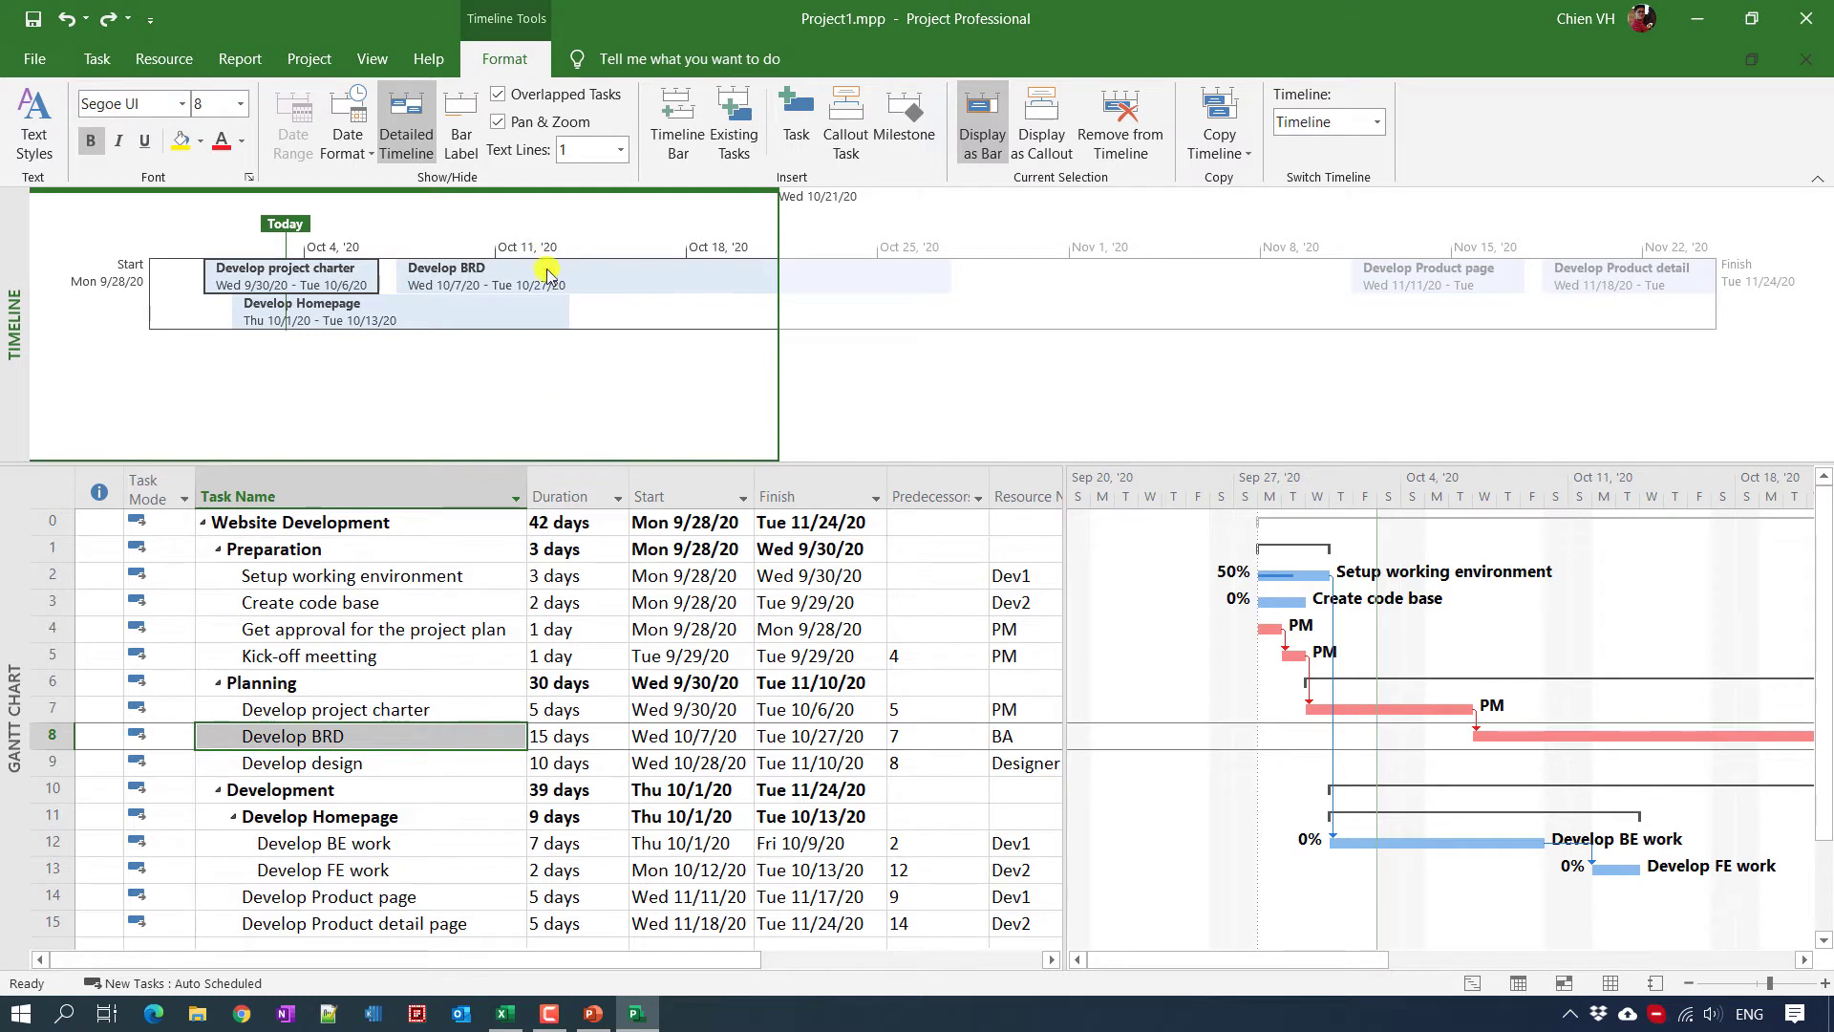
Step: Add Develop design to the timeline and shrink the timeline pane back down
mouse_move(611, 280)
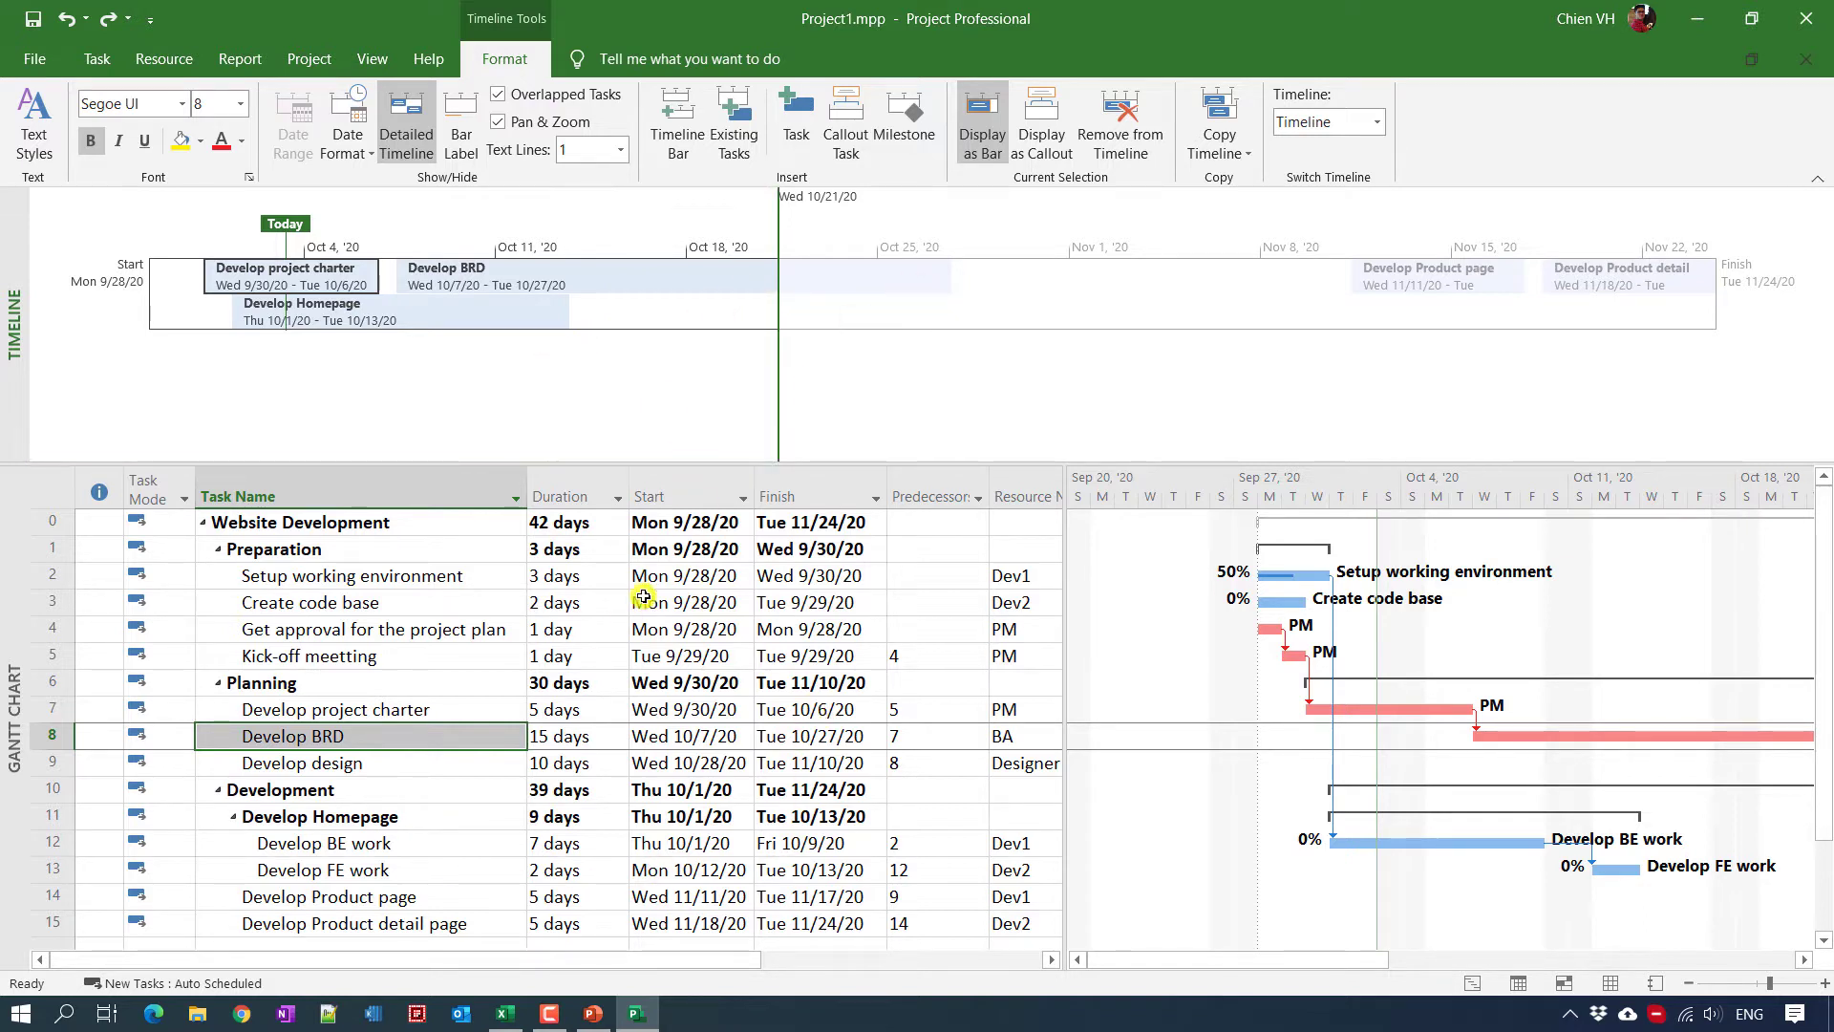
click(327, 761)
right_click(334, 765)
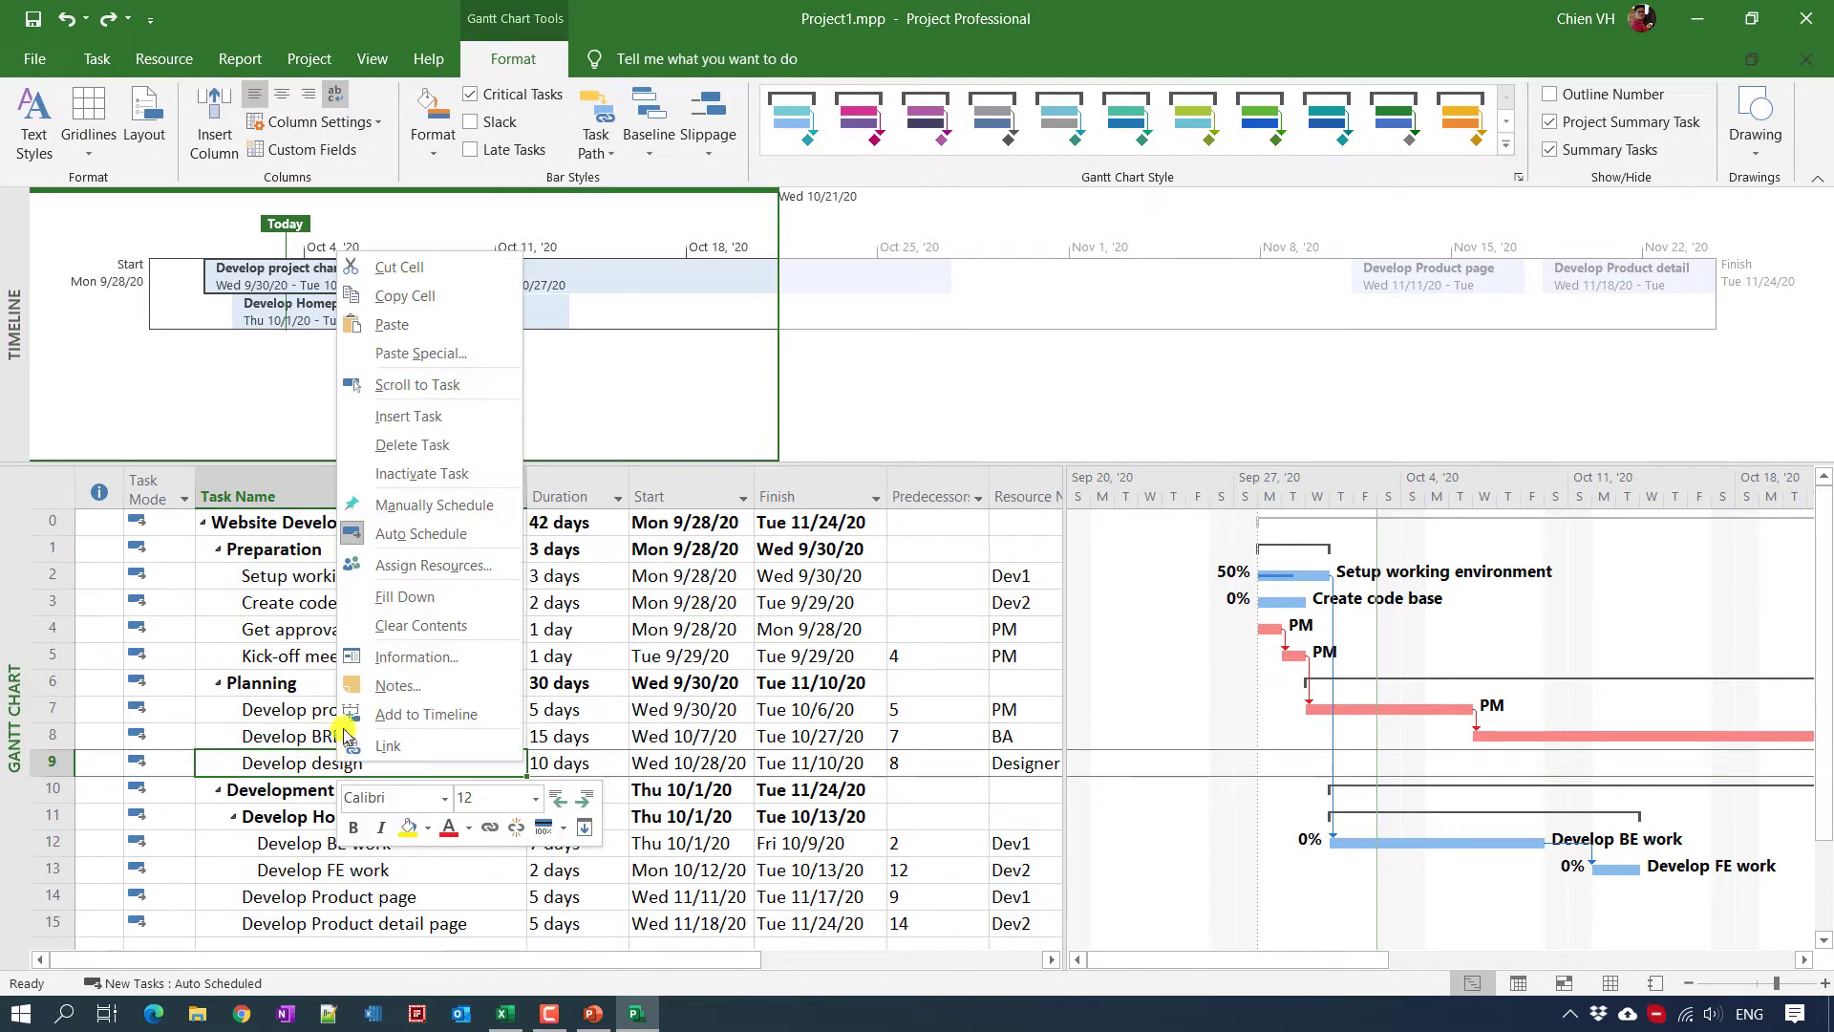
click(449, 714)
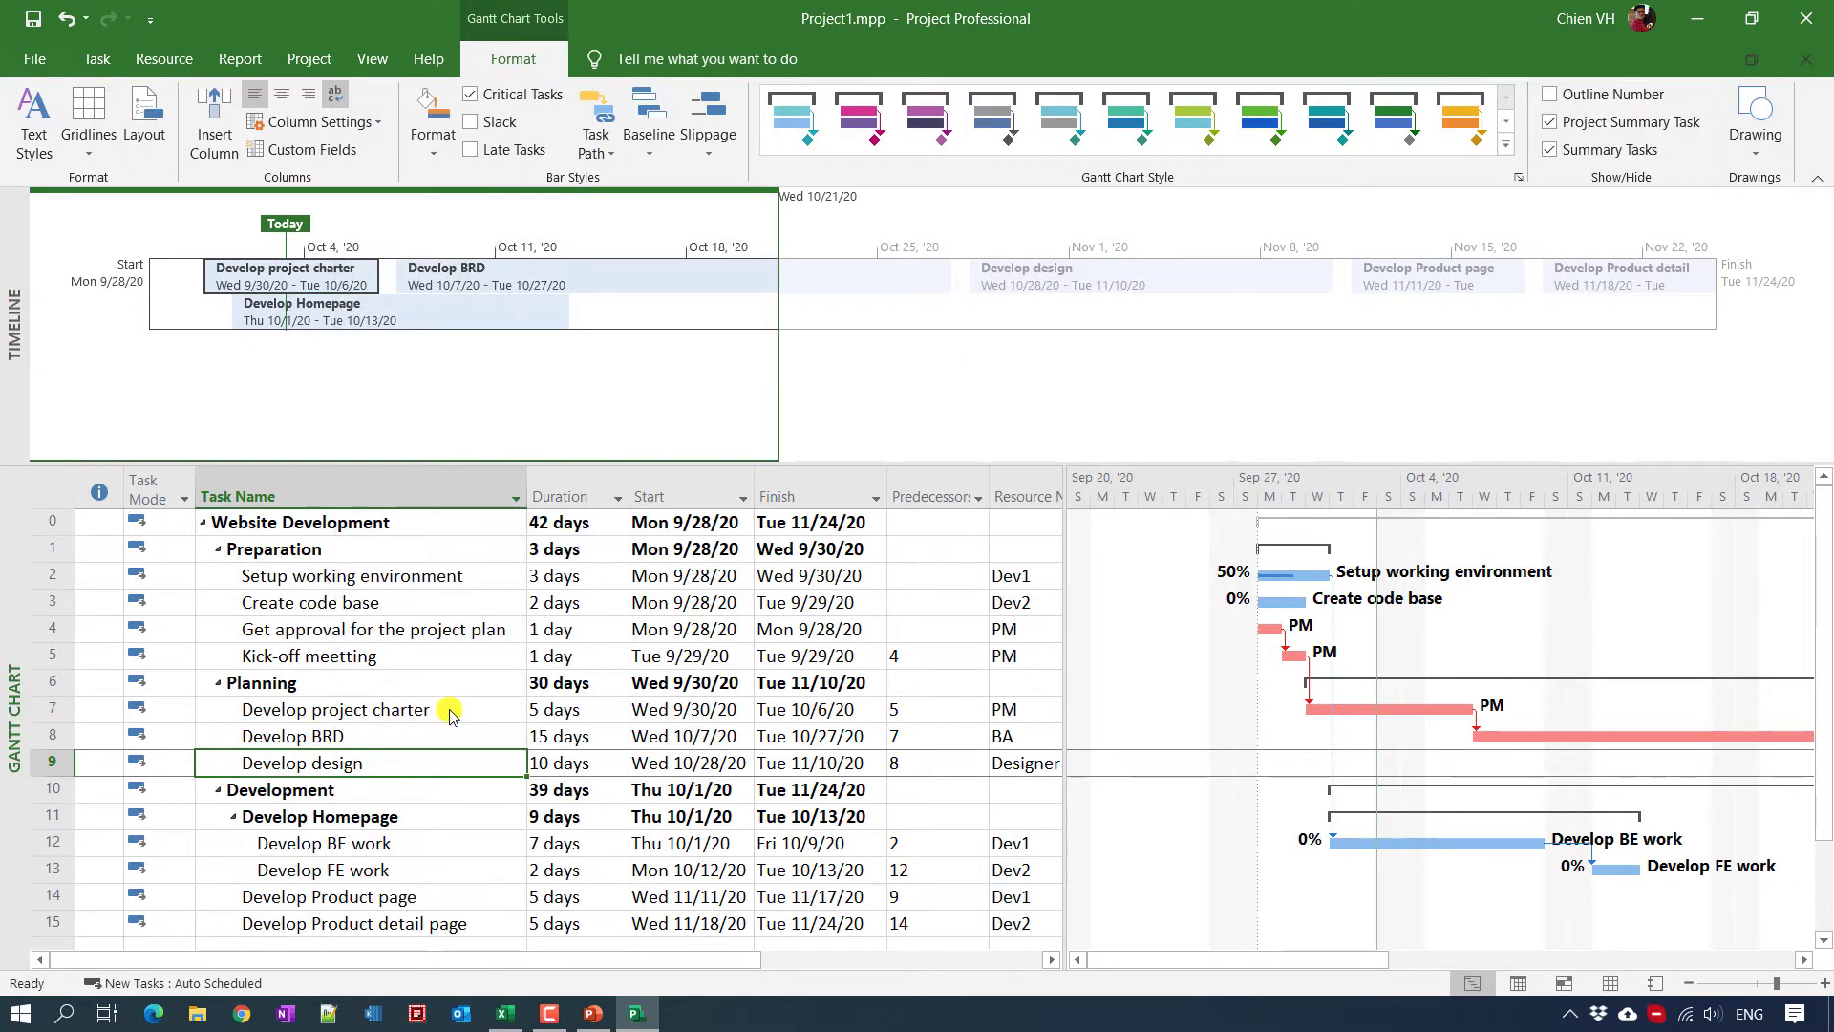
drag(585, 463, 582, 340)
click(353, 872)
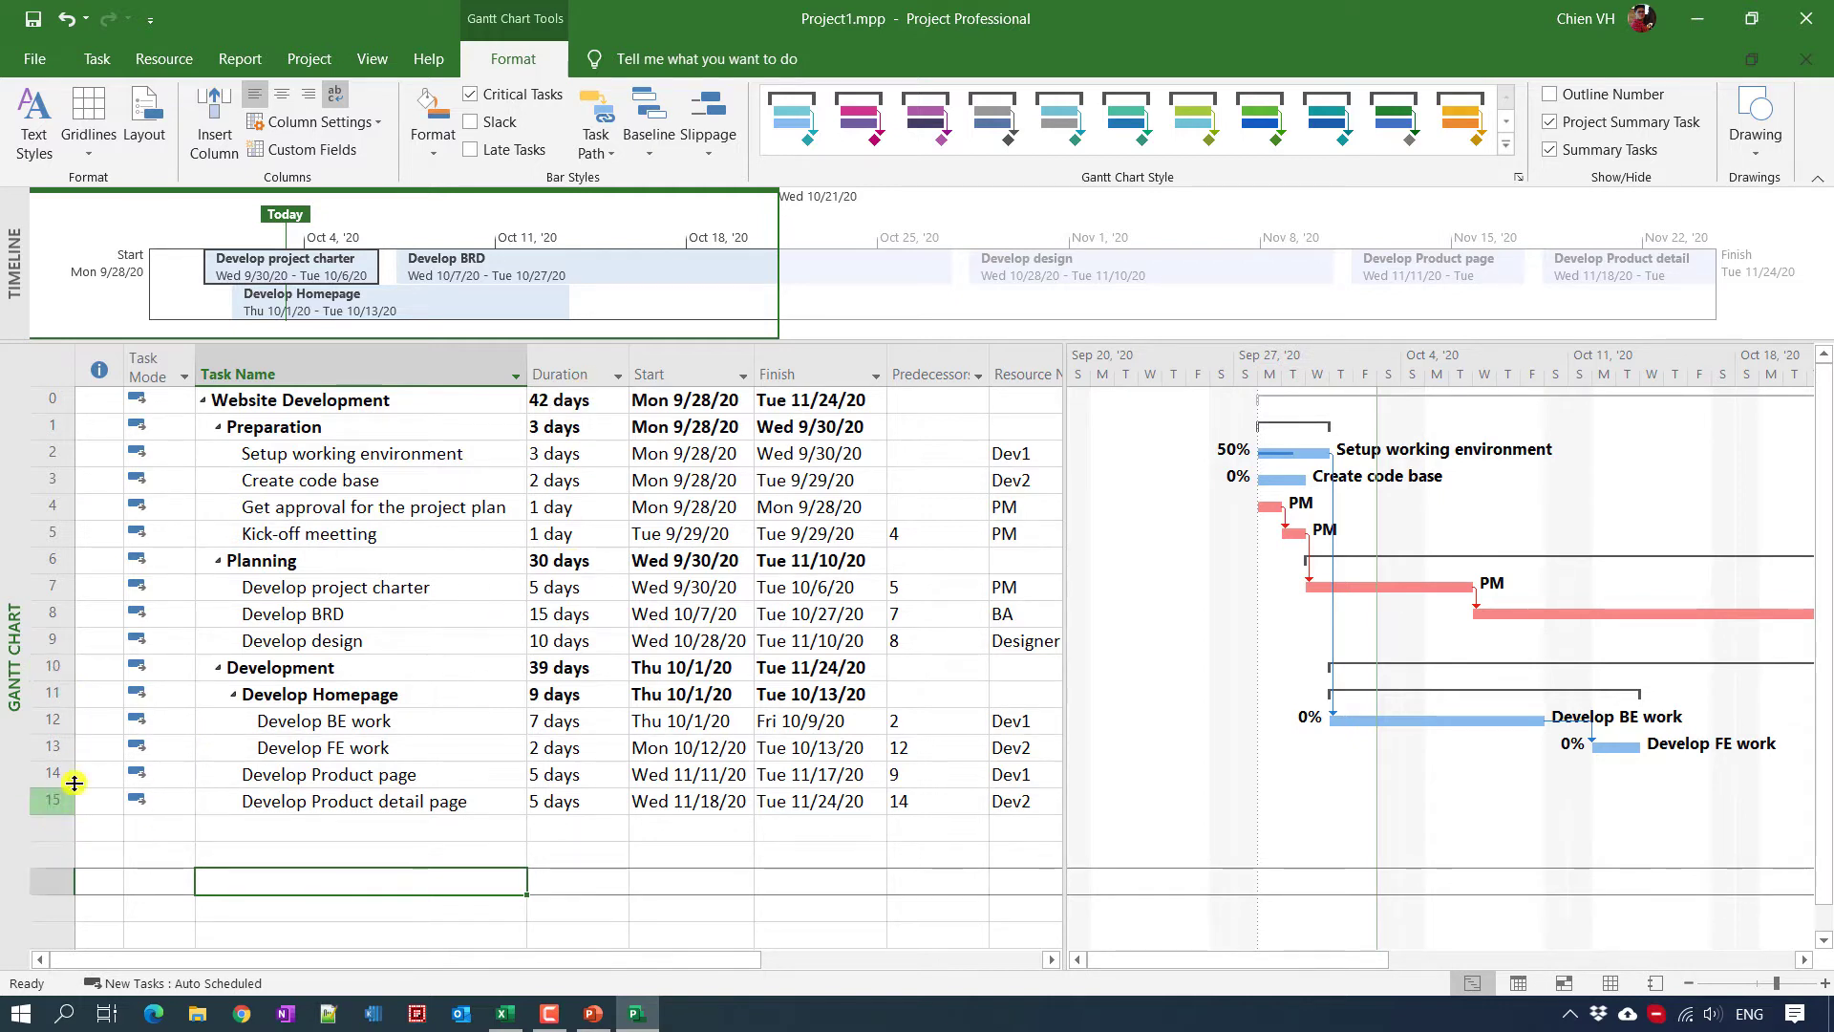
Step: Insert a new task named 'Planning finished' above the Development row
click(43, 668)
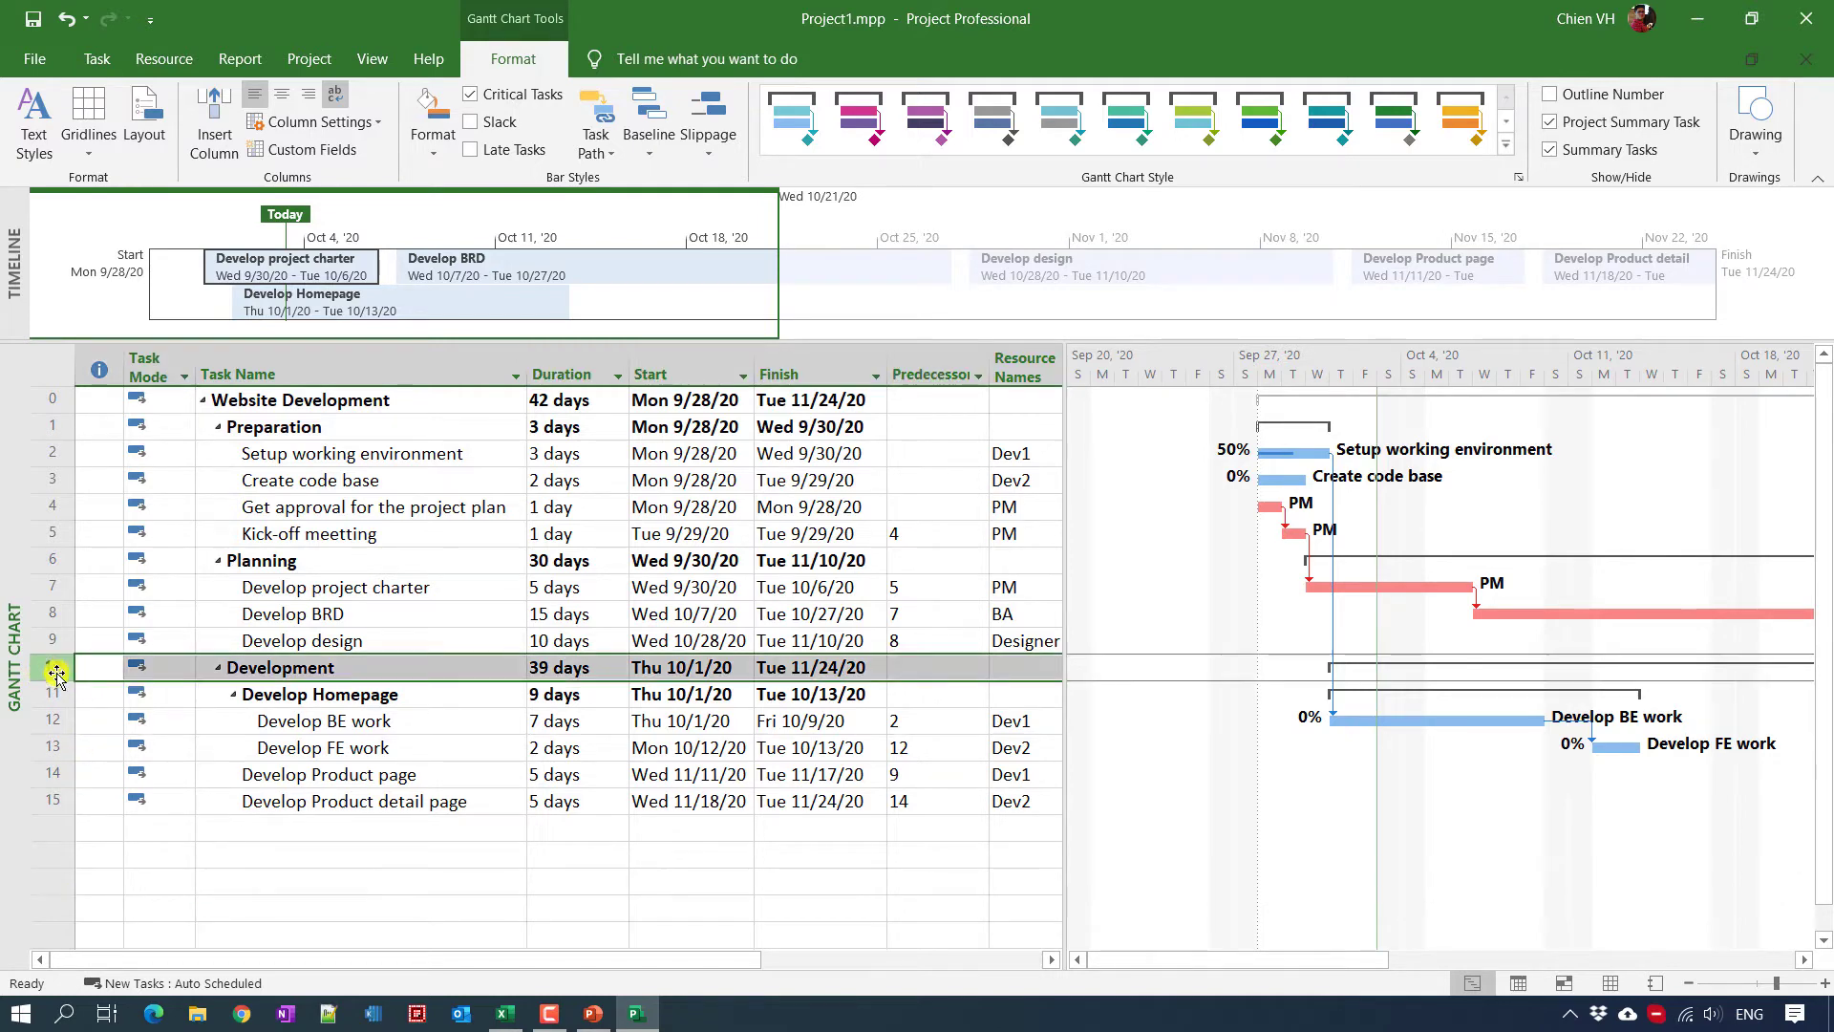
right_click(57, 672)
click(105, 373)
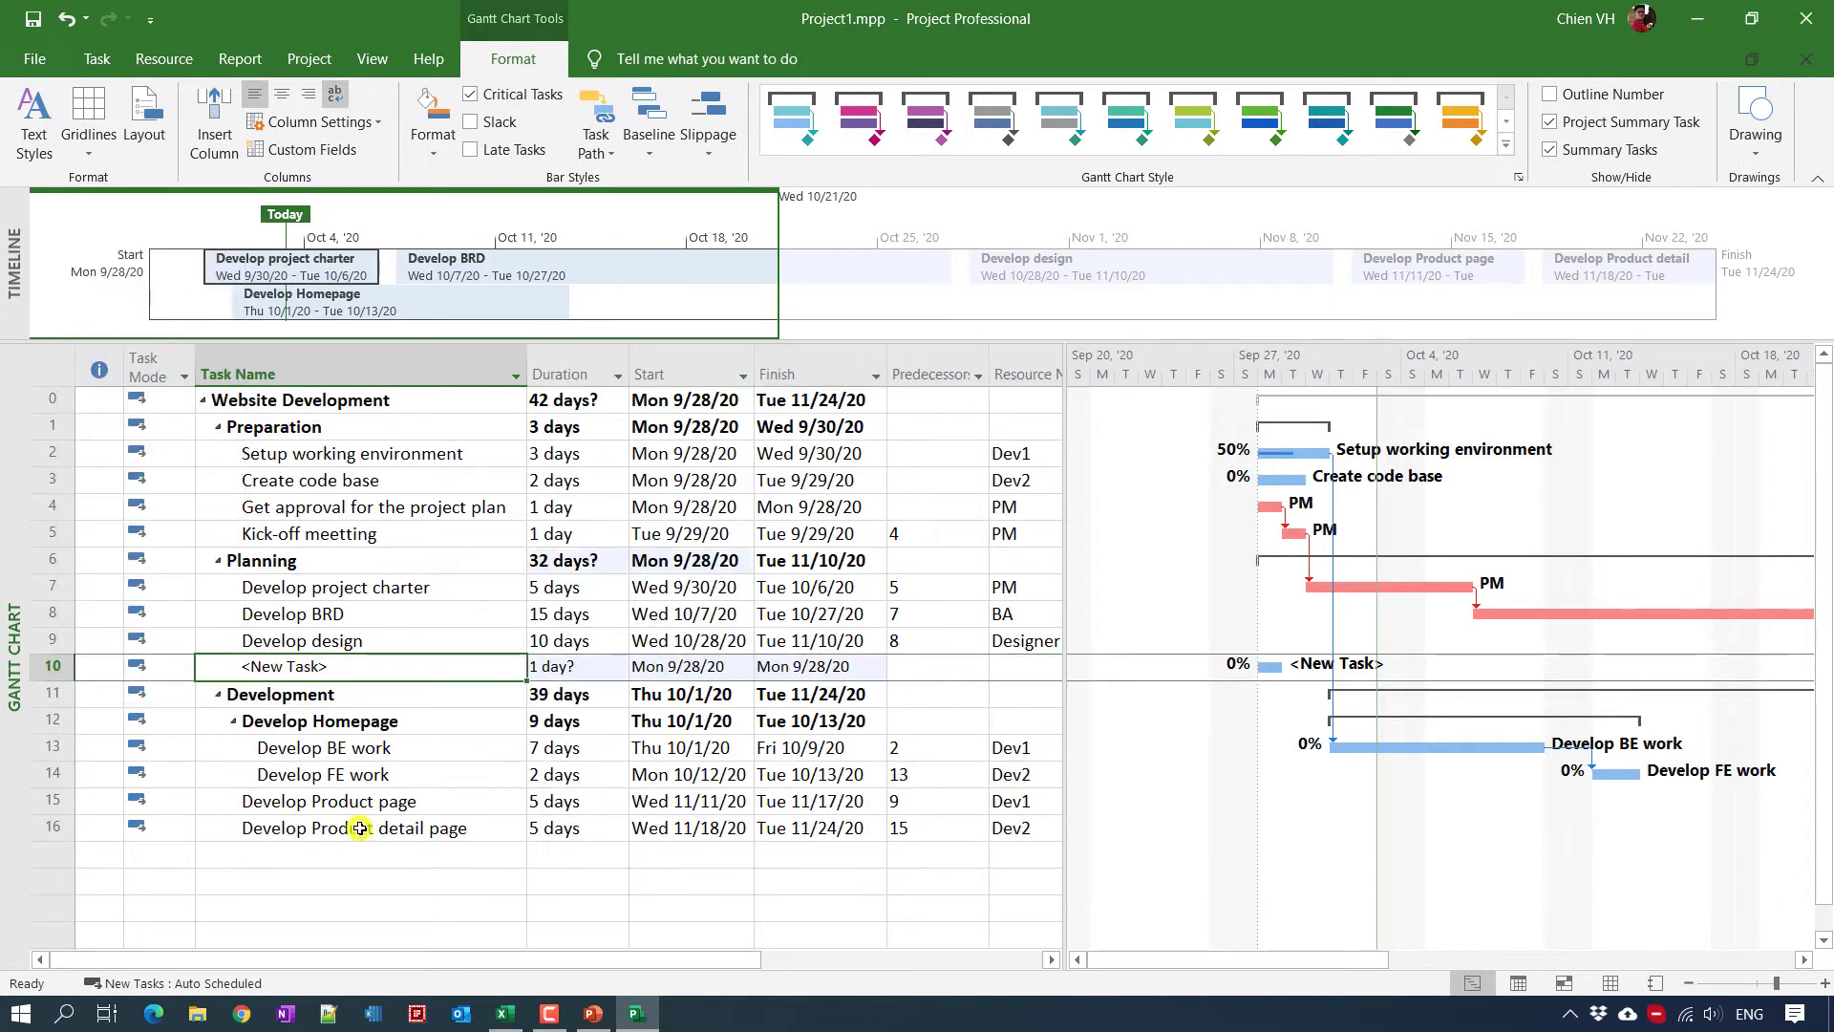
click(367, 867)
click(369, 669)
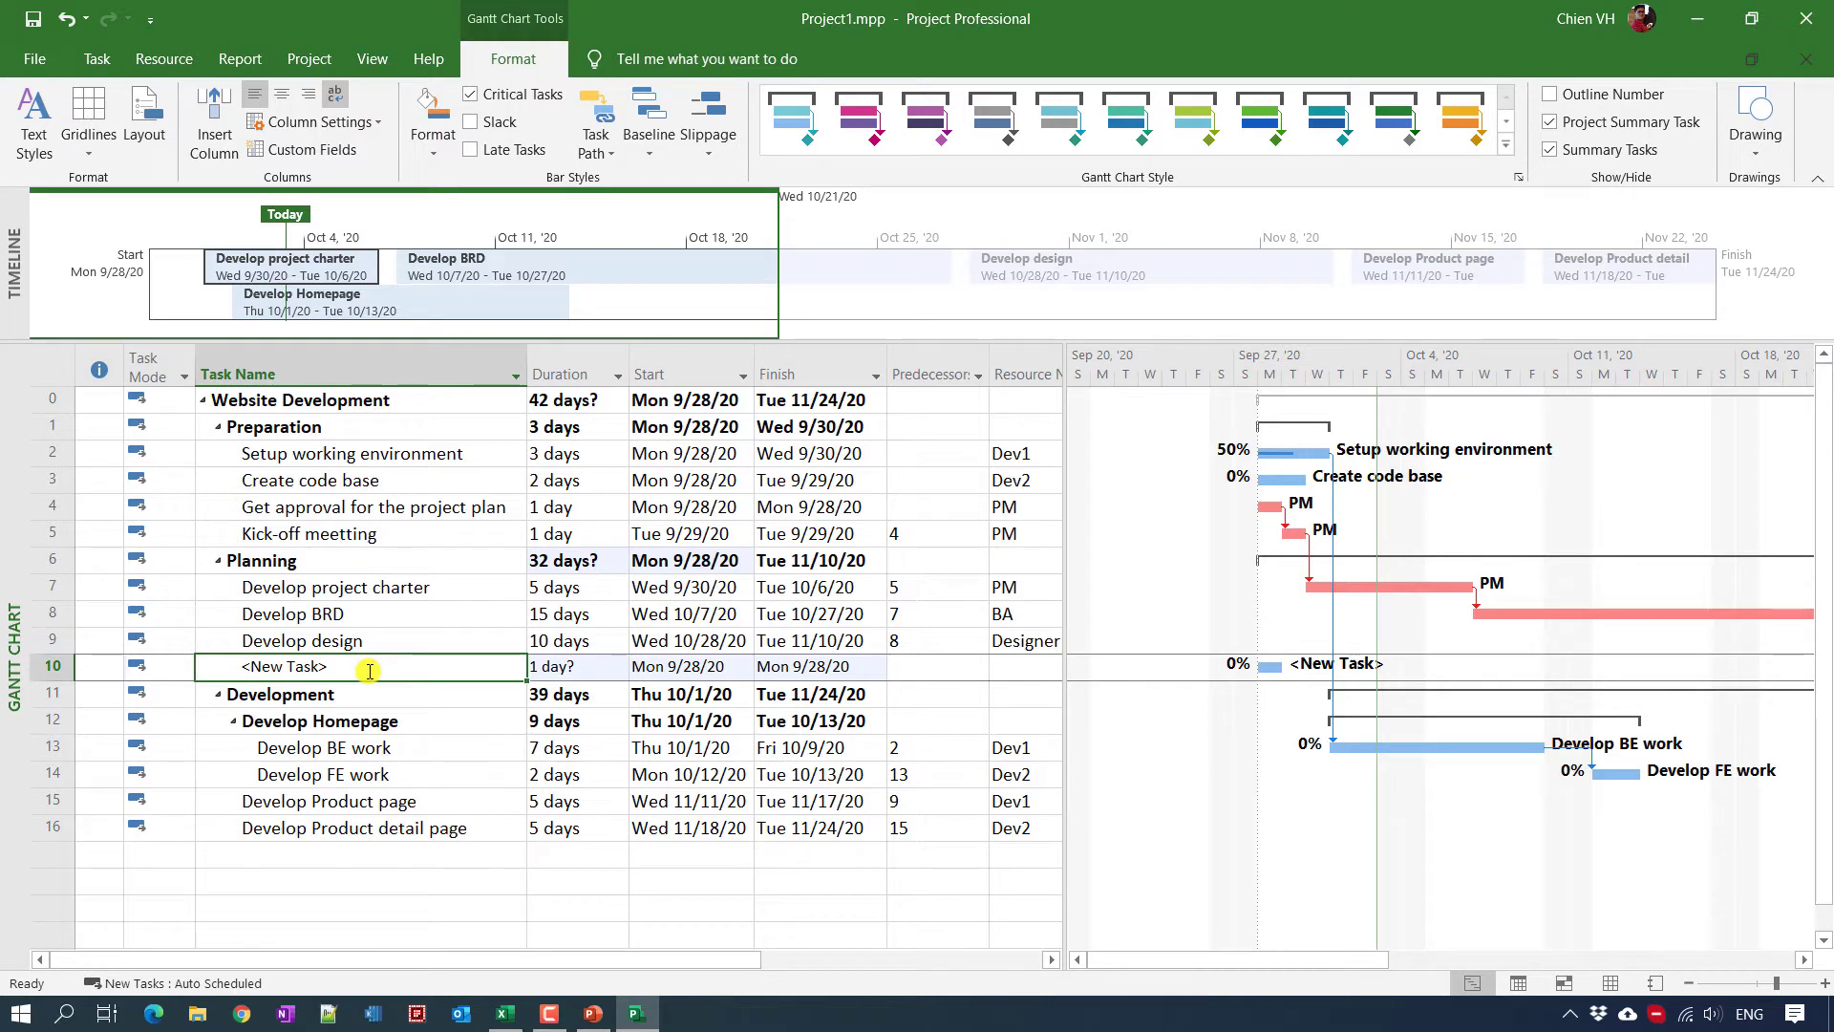
text(Planning)
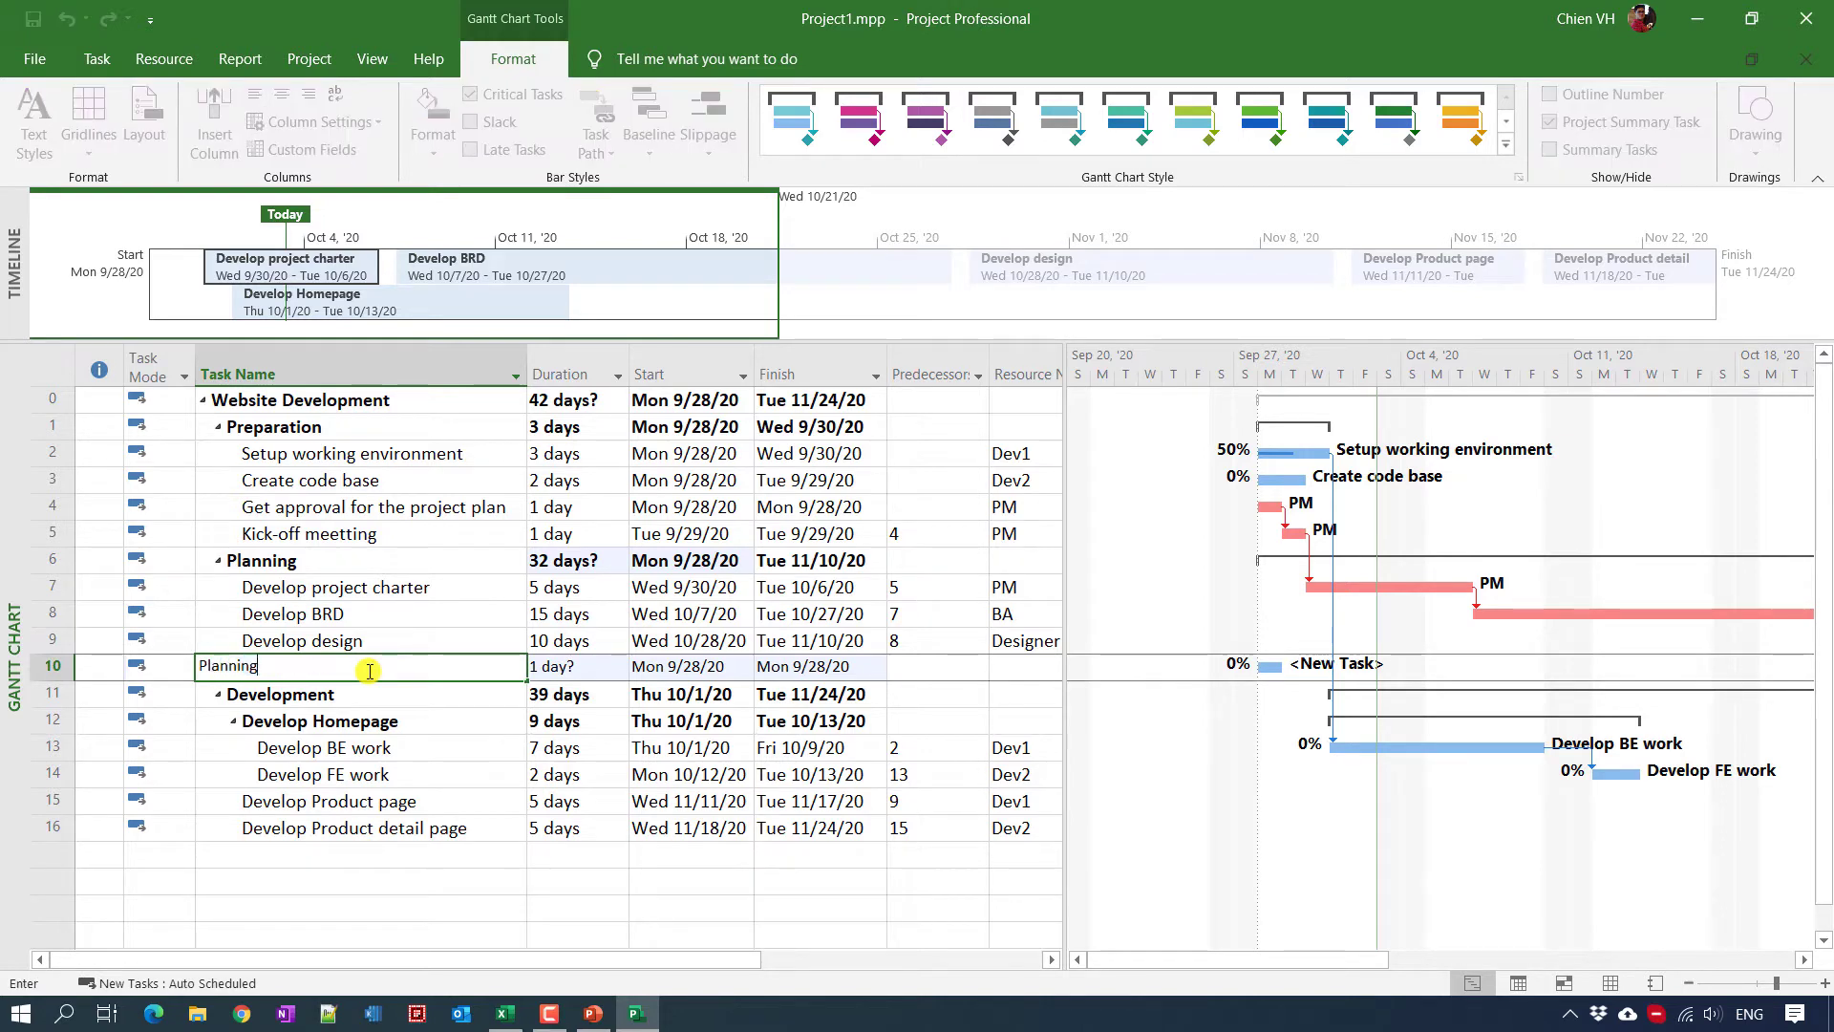
text( finished)
key(Return)
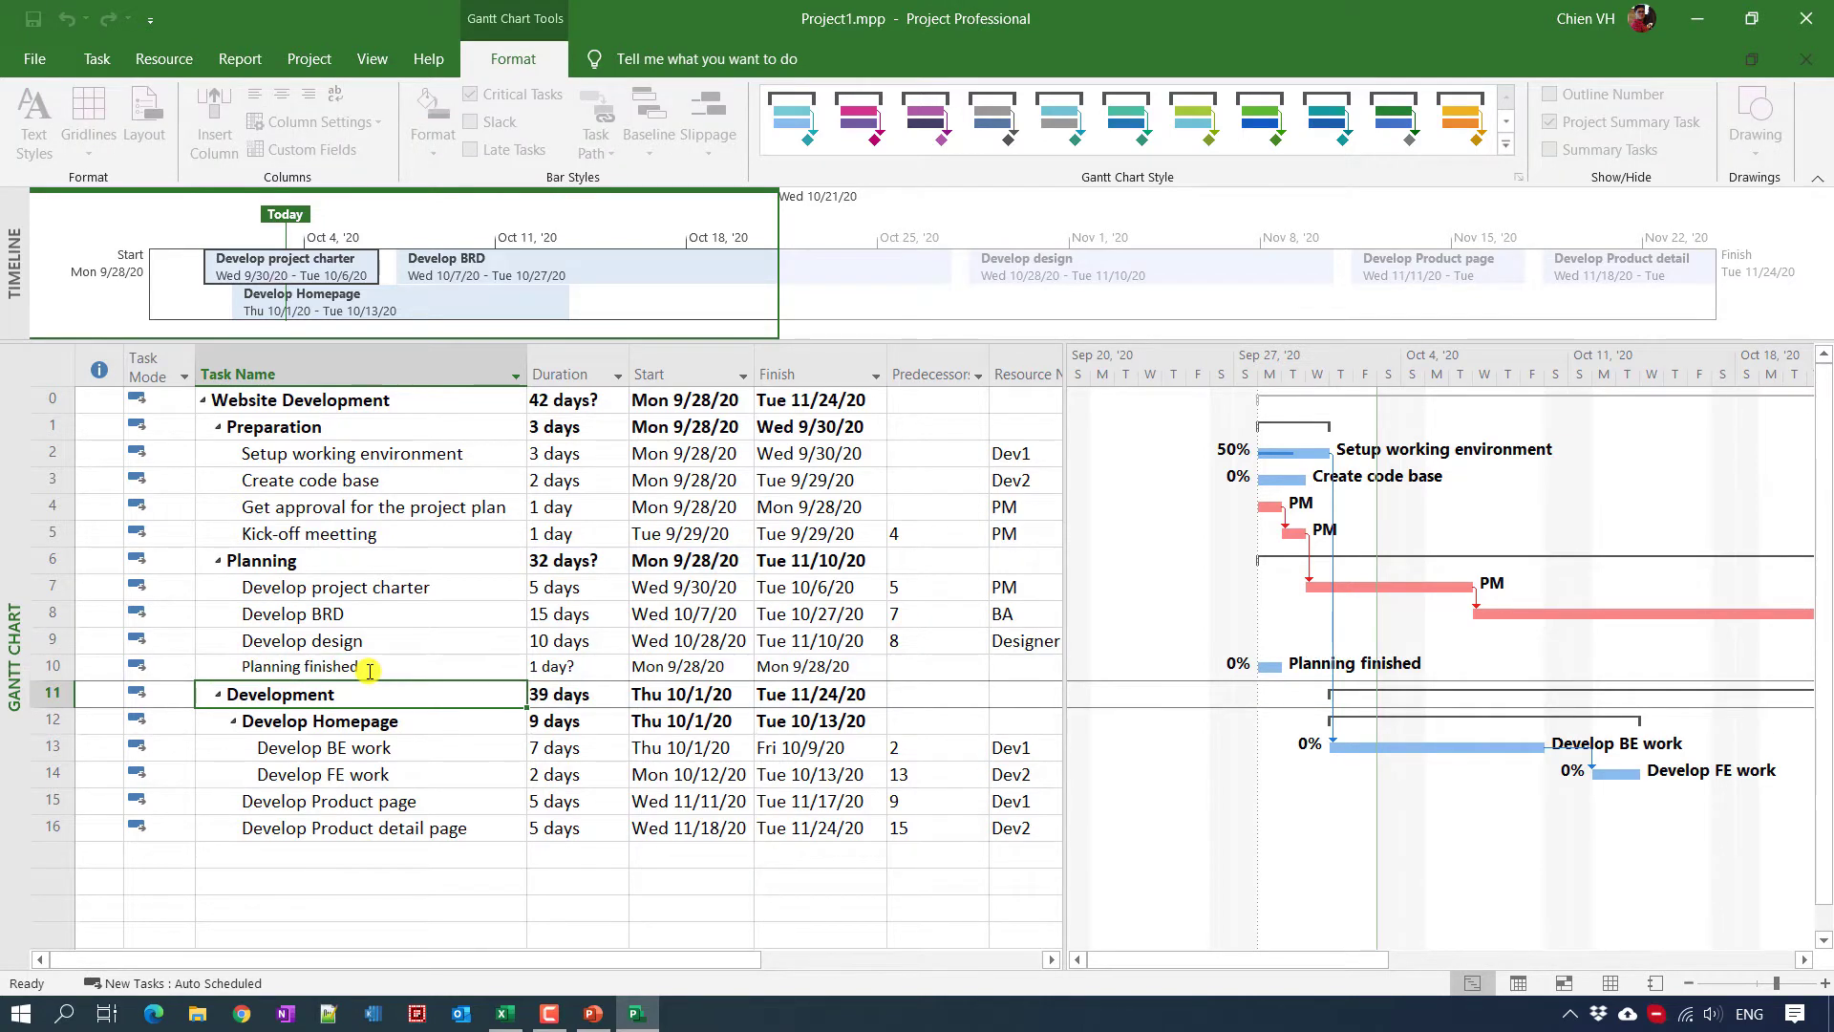
Step: Give Planning finished duration 0, resource PM and predecessor 9 (Develop design)
click(585, 666)
text(0)
key(Return)
click(1014, 674)
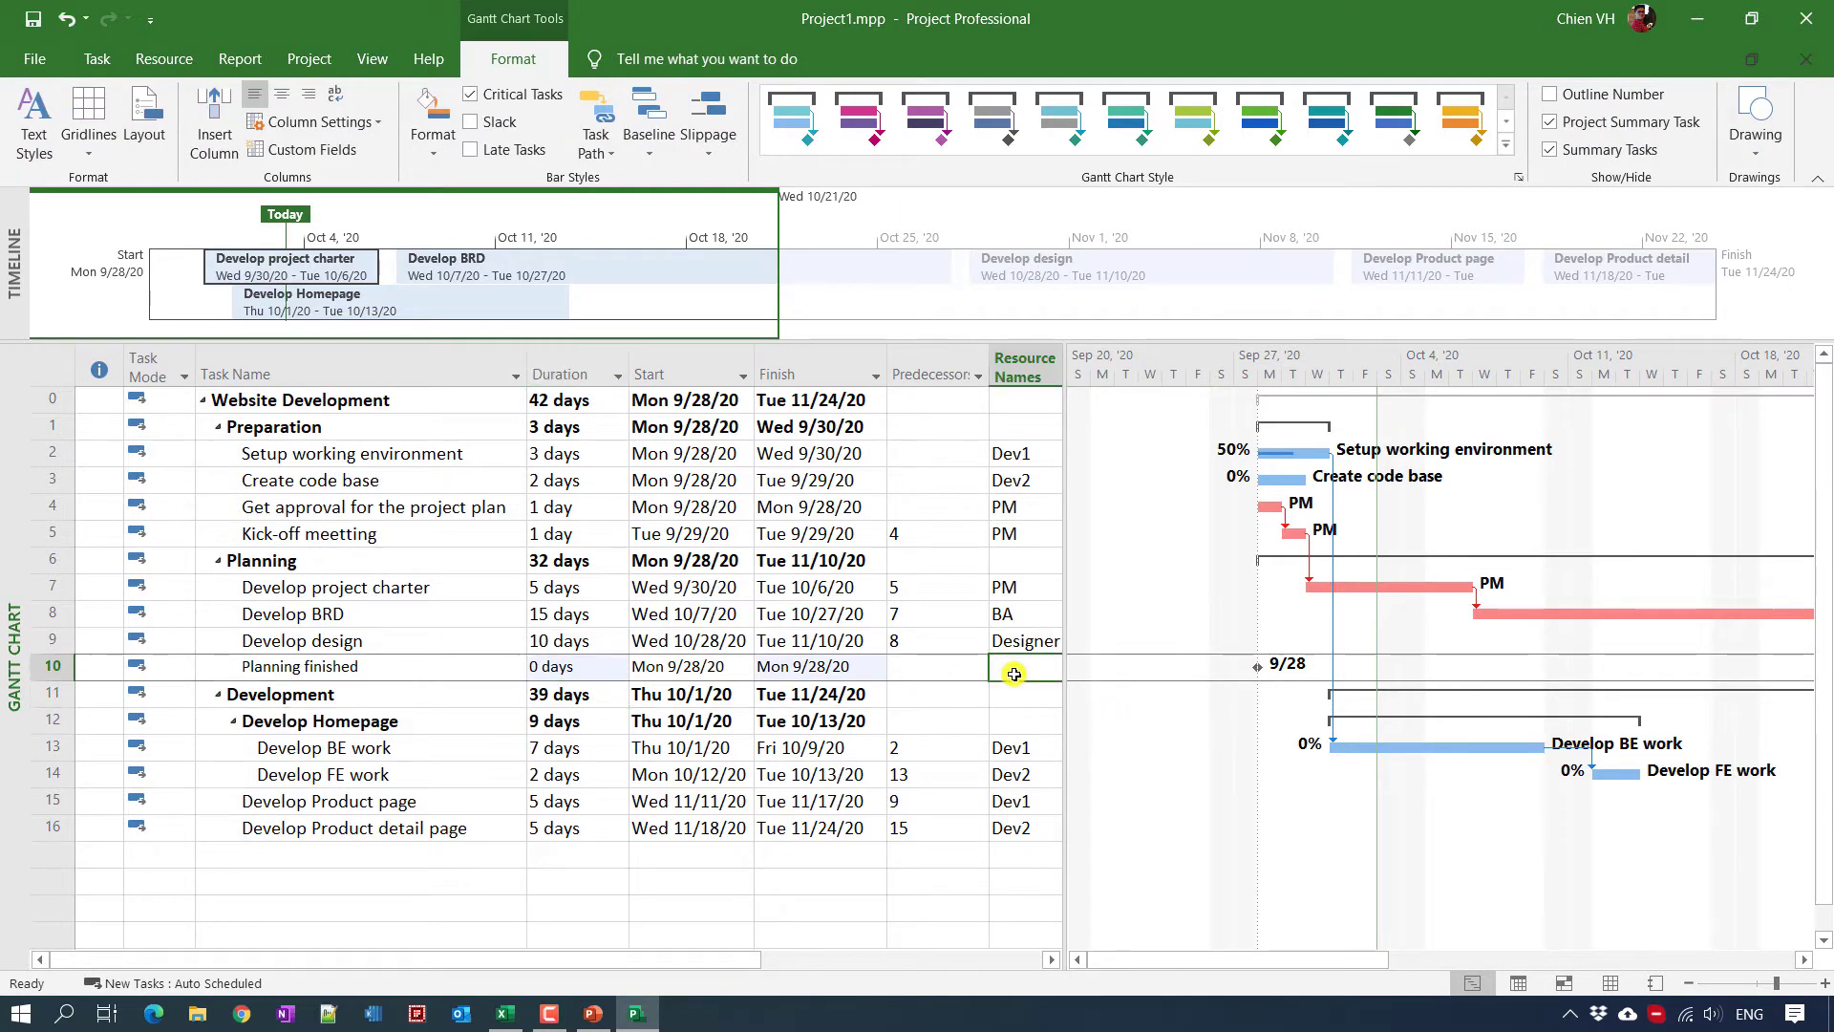
text(PM)
key(Return)
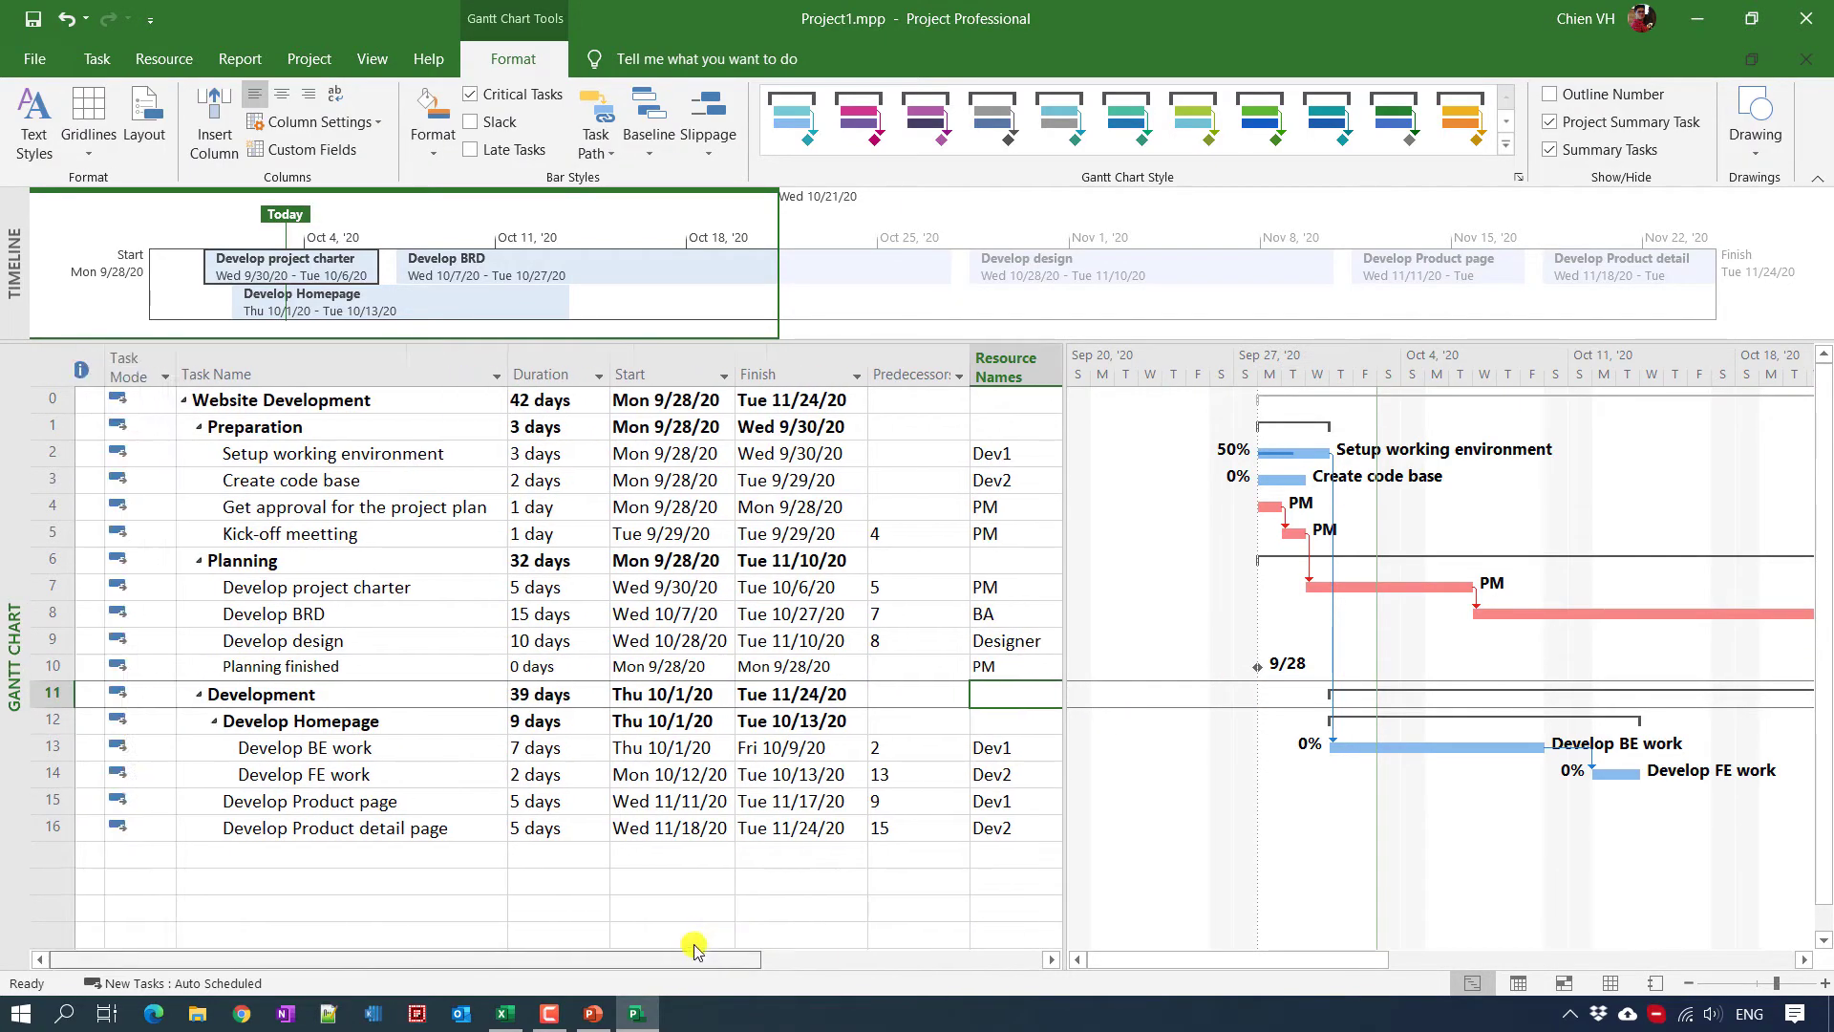
click(948, 666)
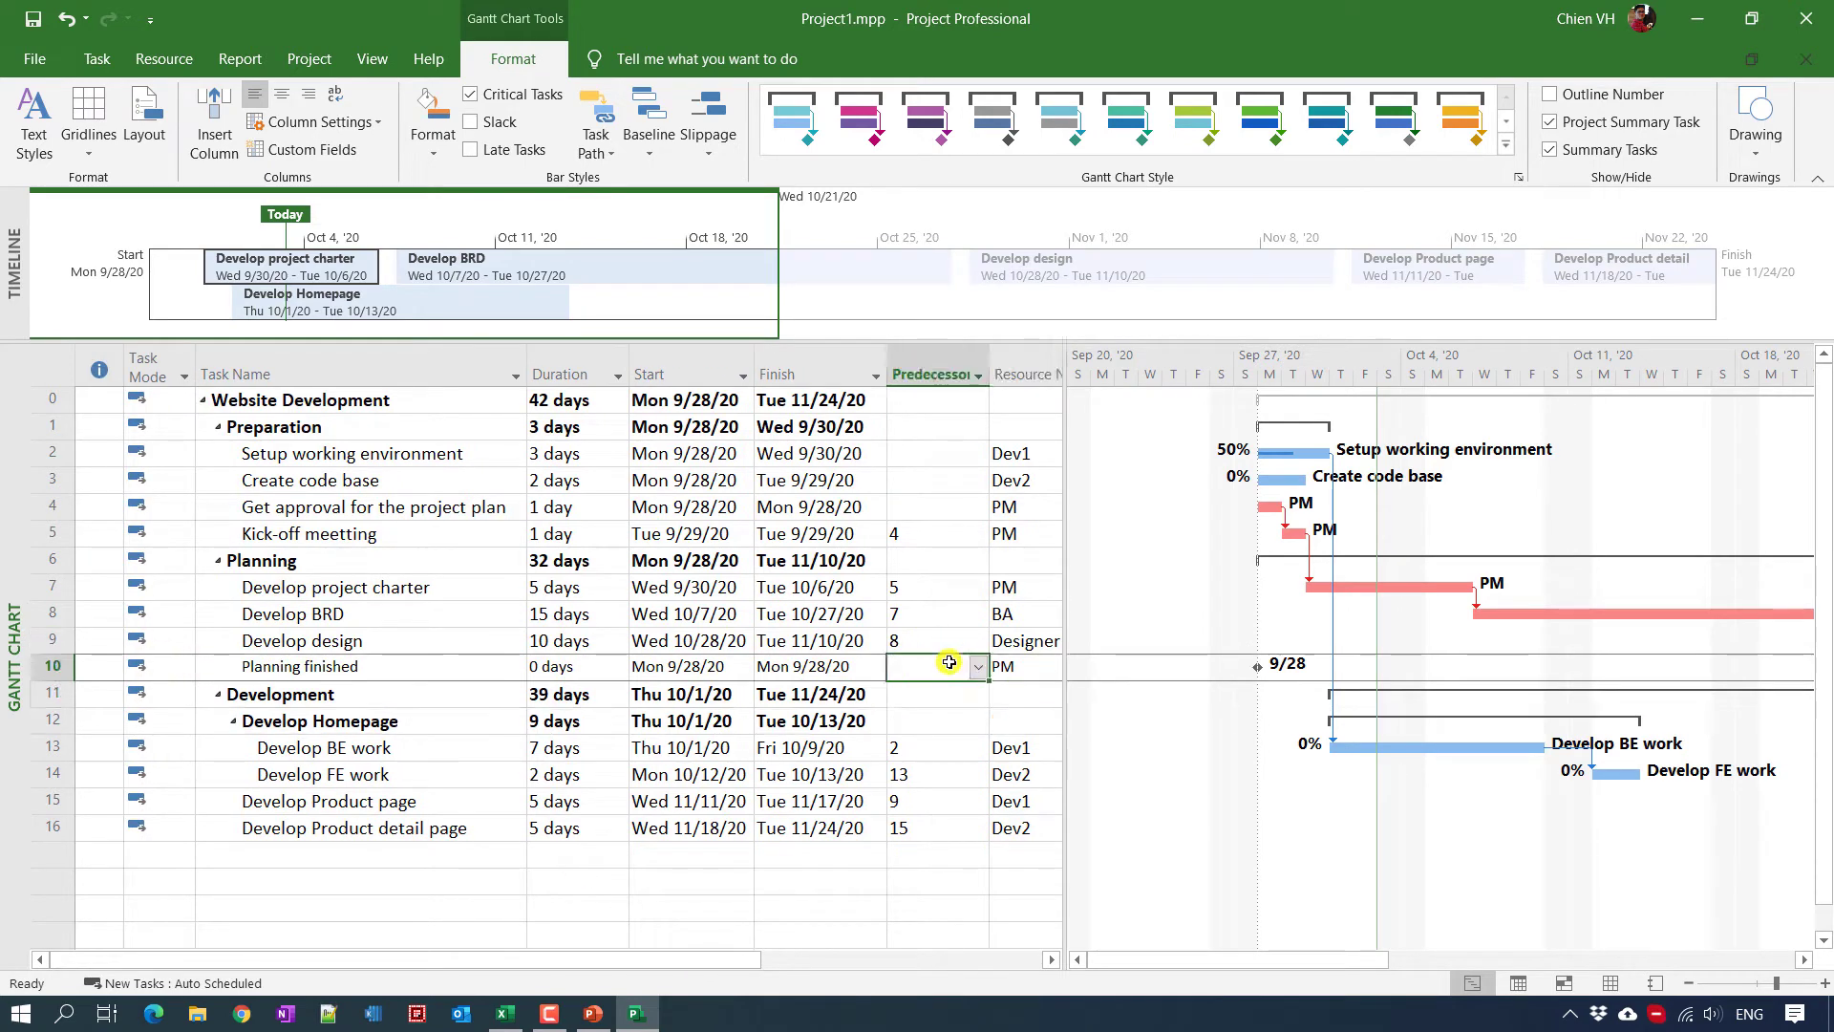
text(9)
key(Return)
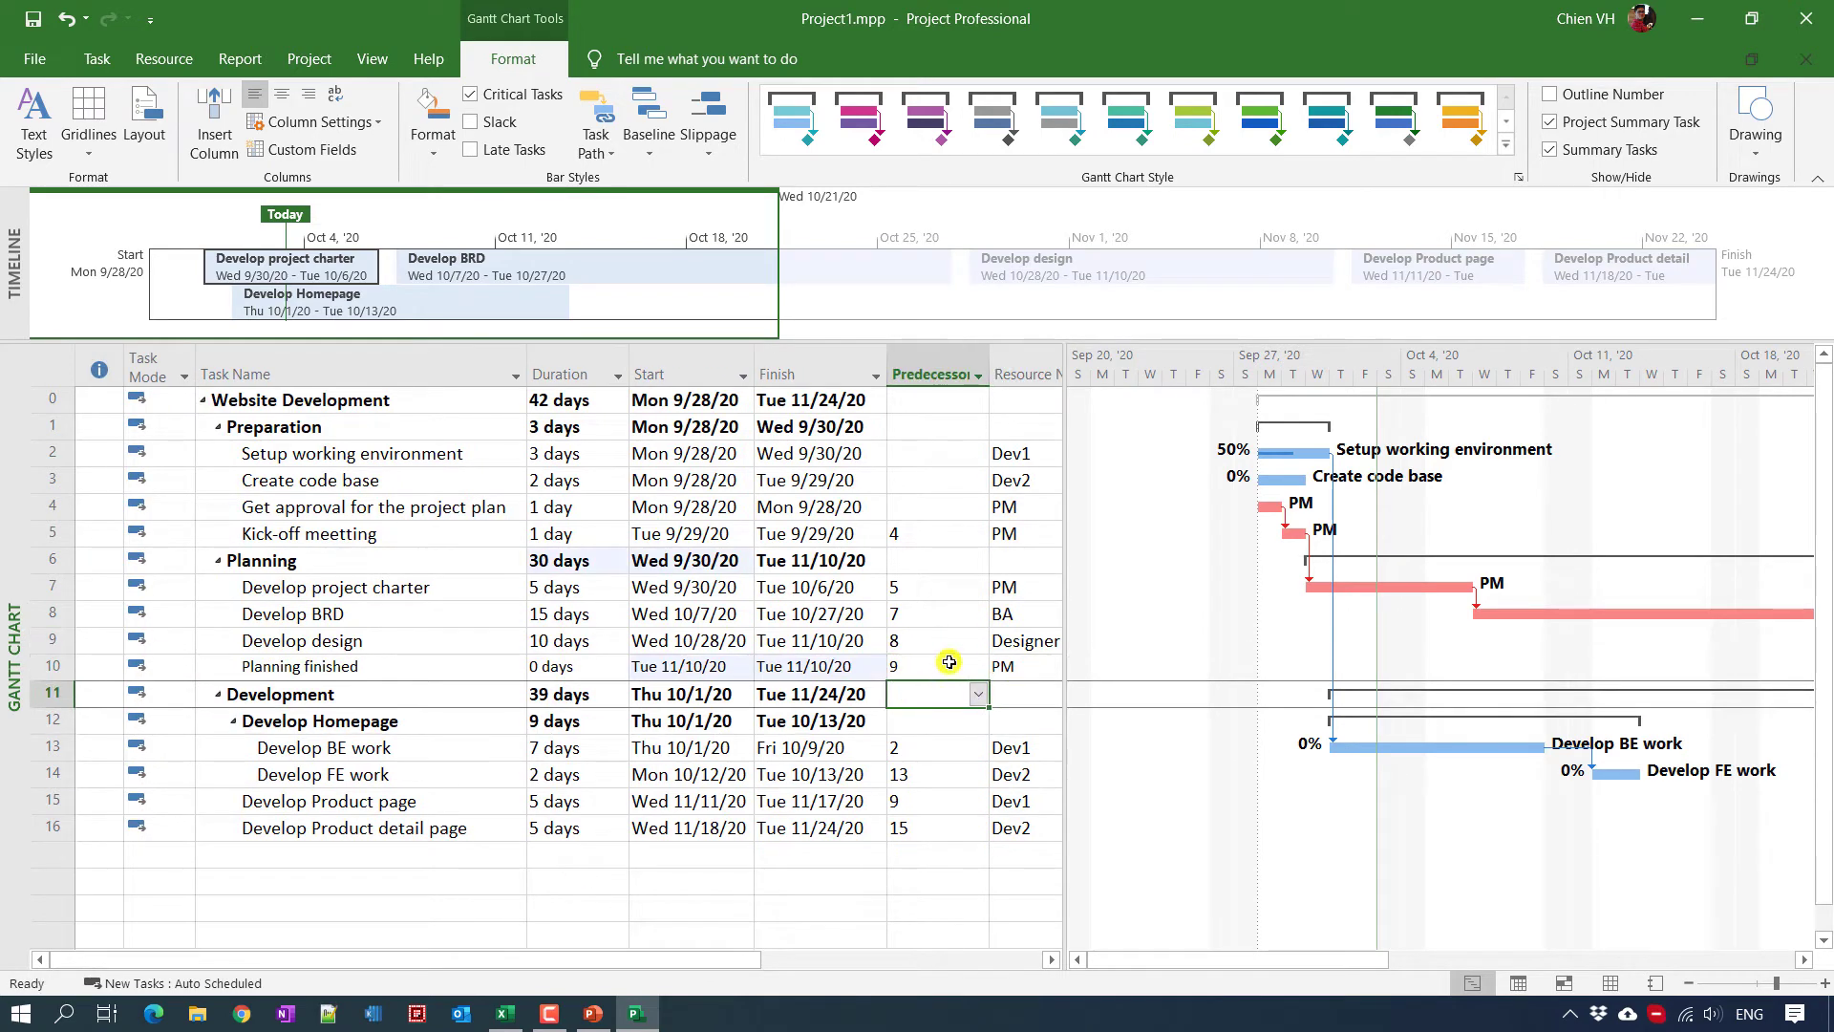
Step: Copy Develop design's text formatting onto the Planning finished row with Format Painter
click(256, 639)
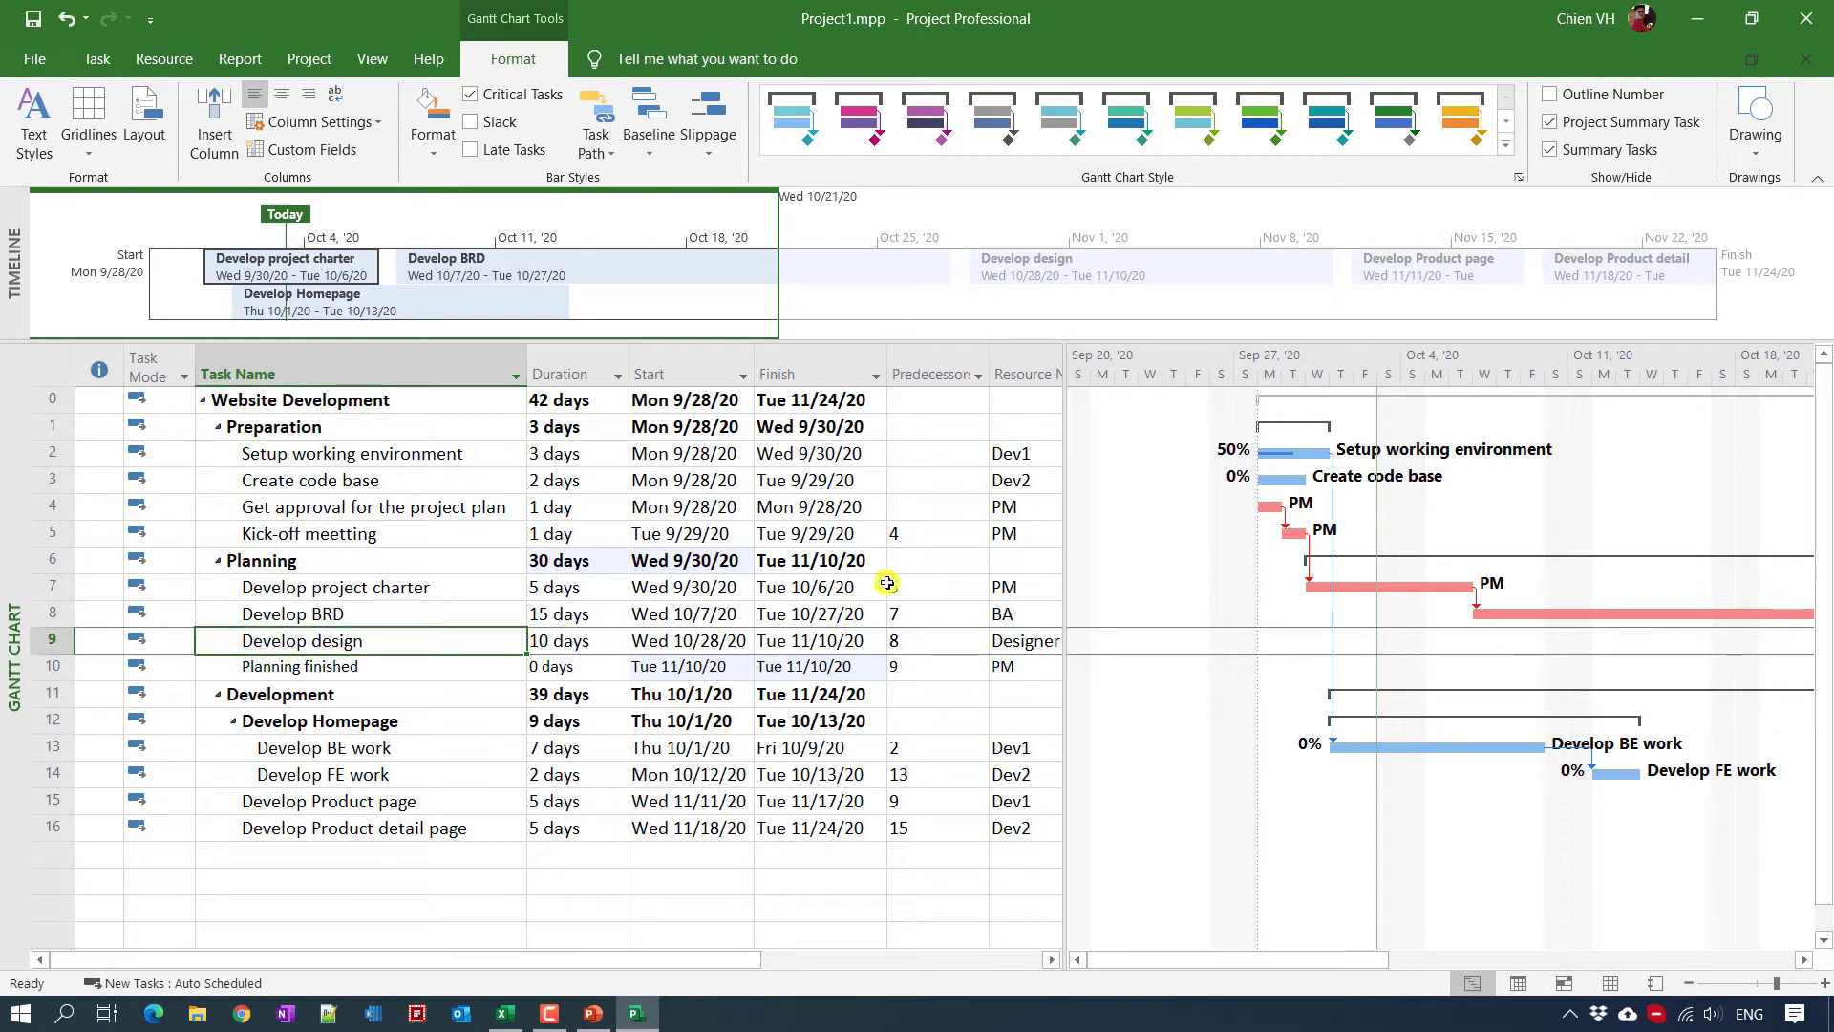
click(96, 59)
click(153, 153)
drag(245, 666, 1051, 669)
click(287, 934)
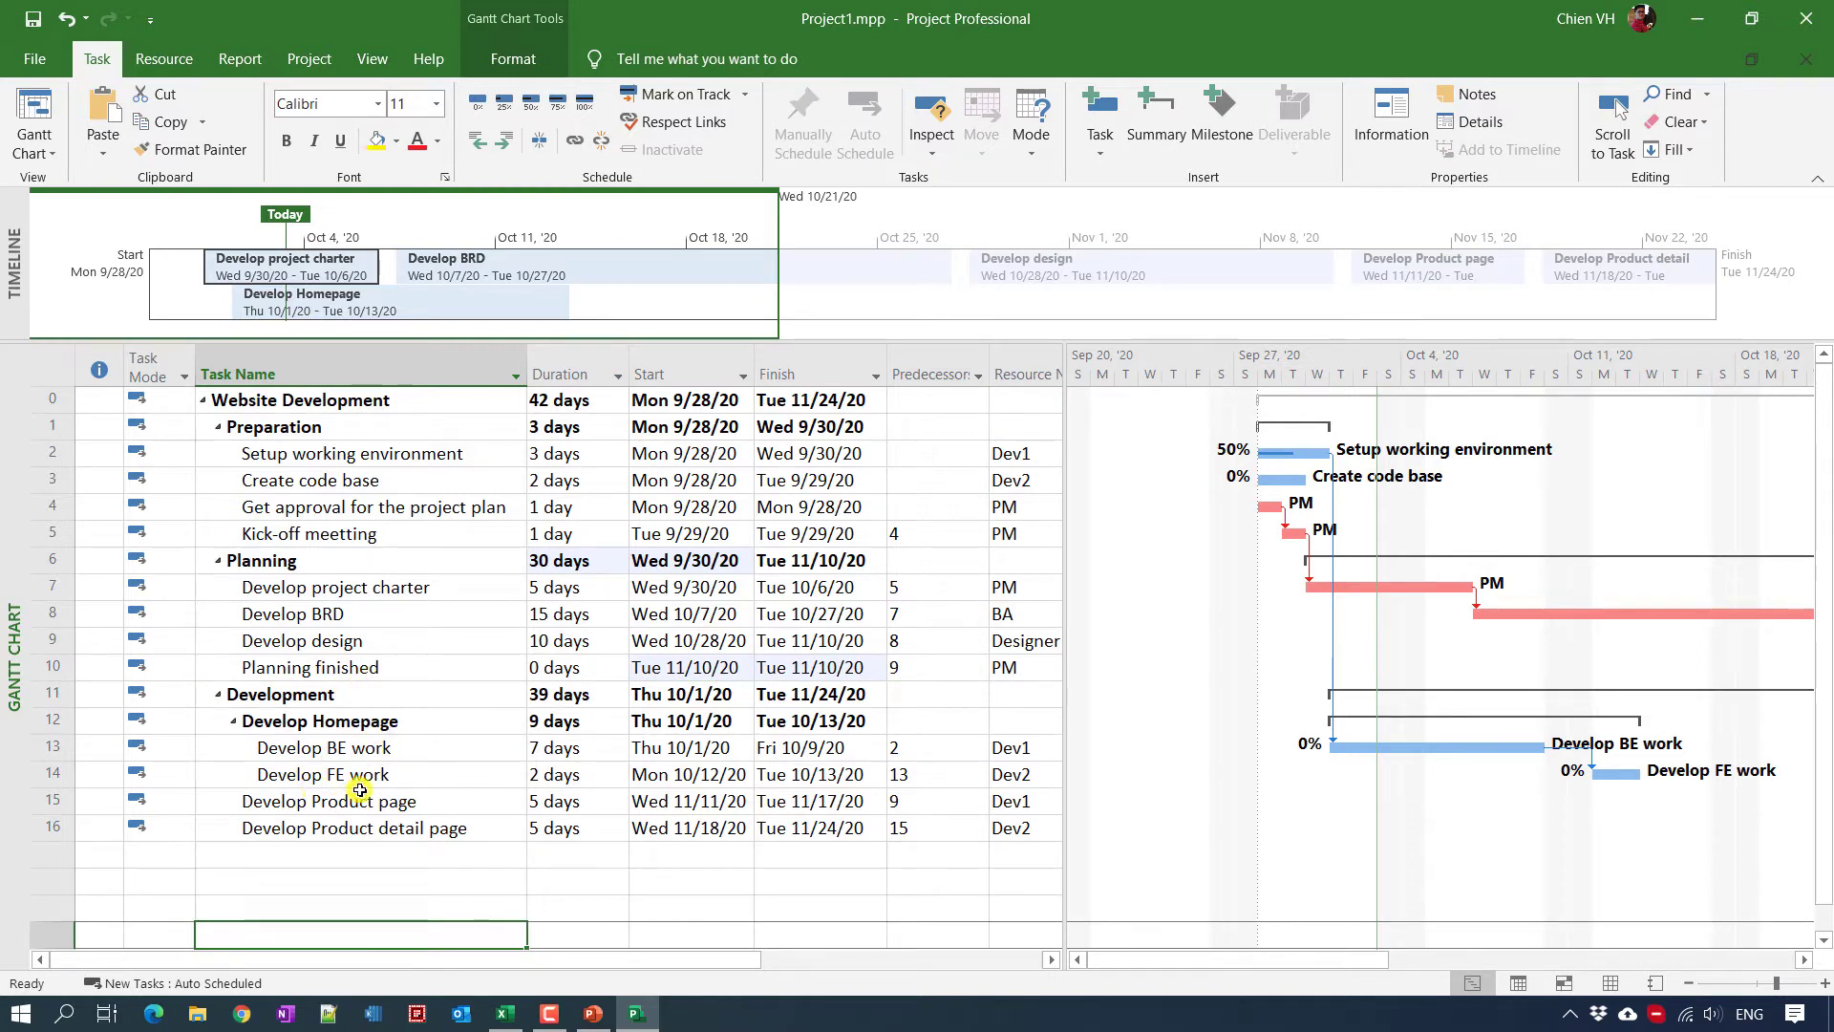
Step: Add the Planning finished milestone to the timeline
click(399, 667)
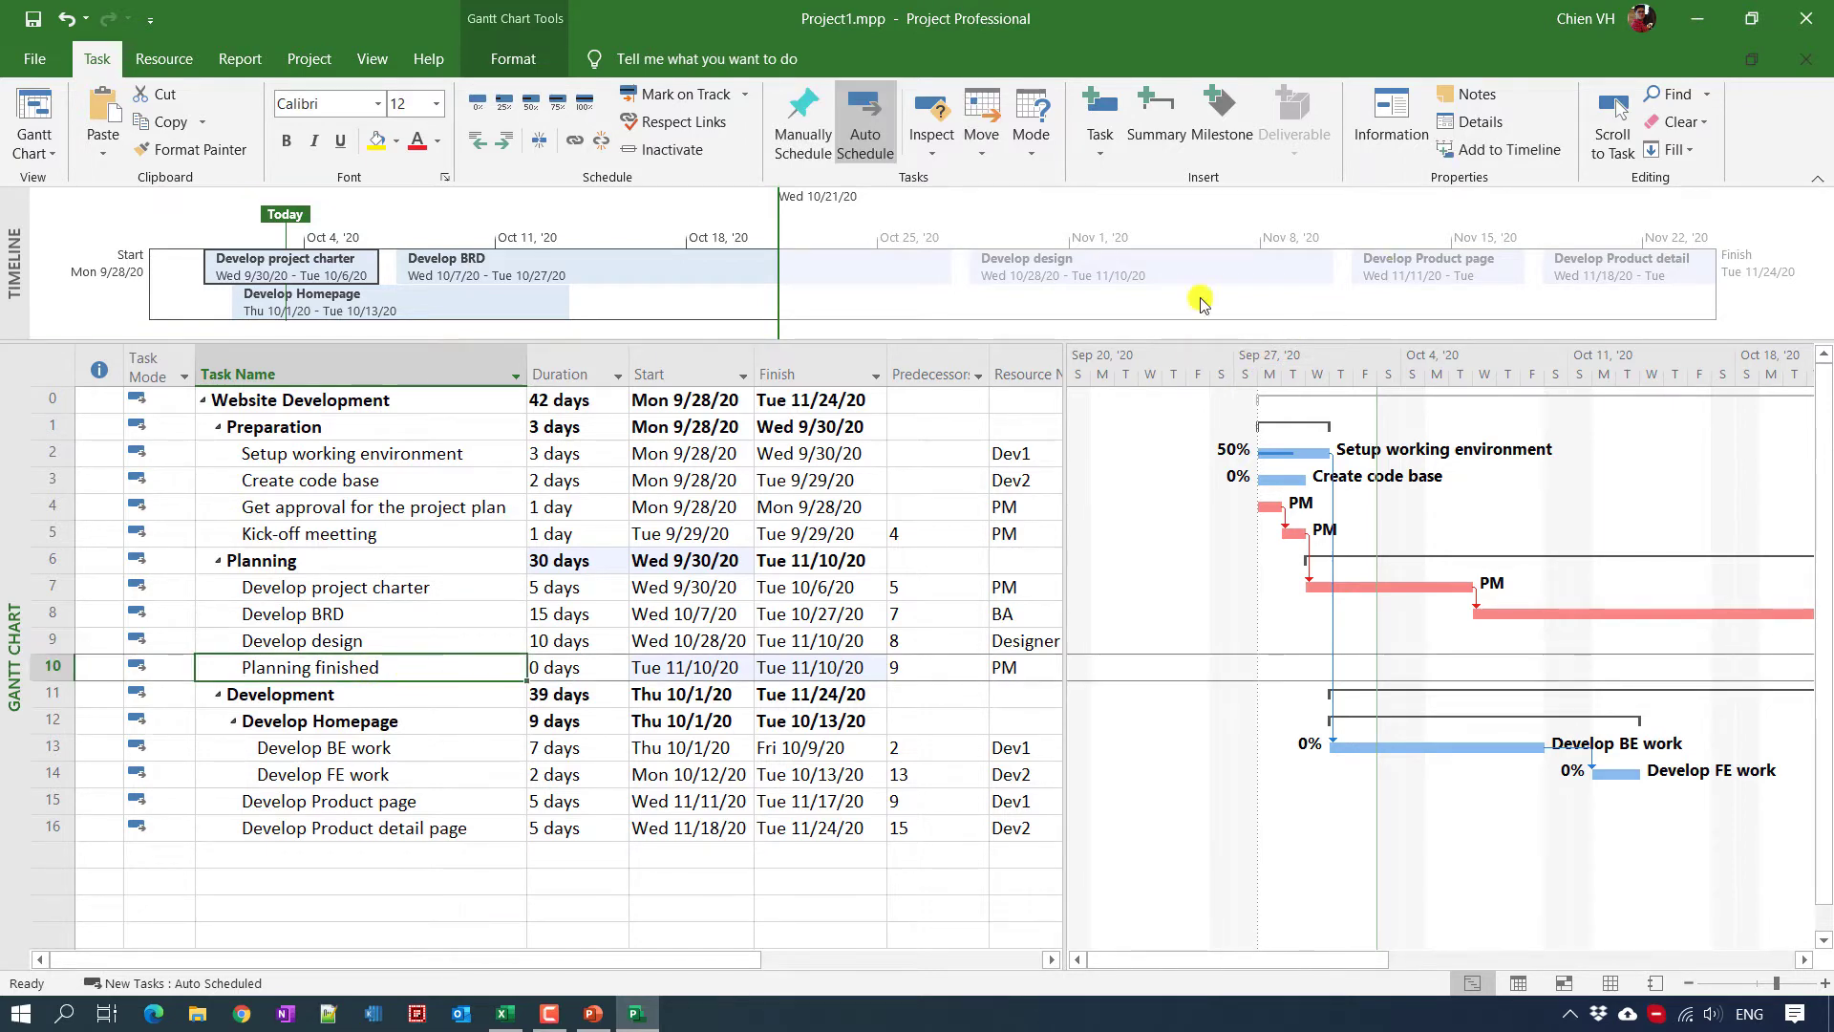
right_click(387, 669)
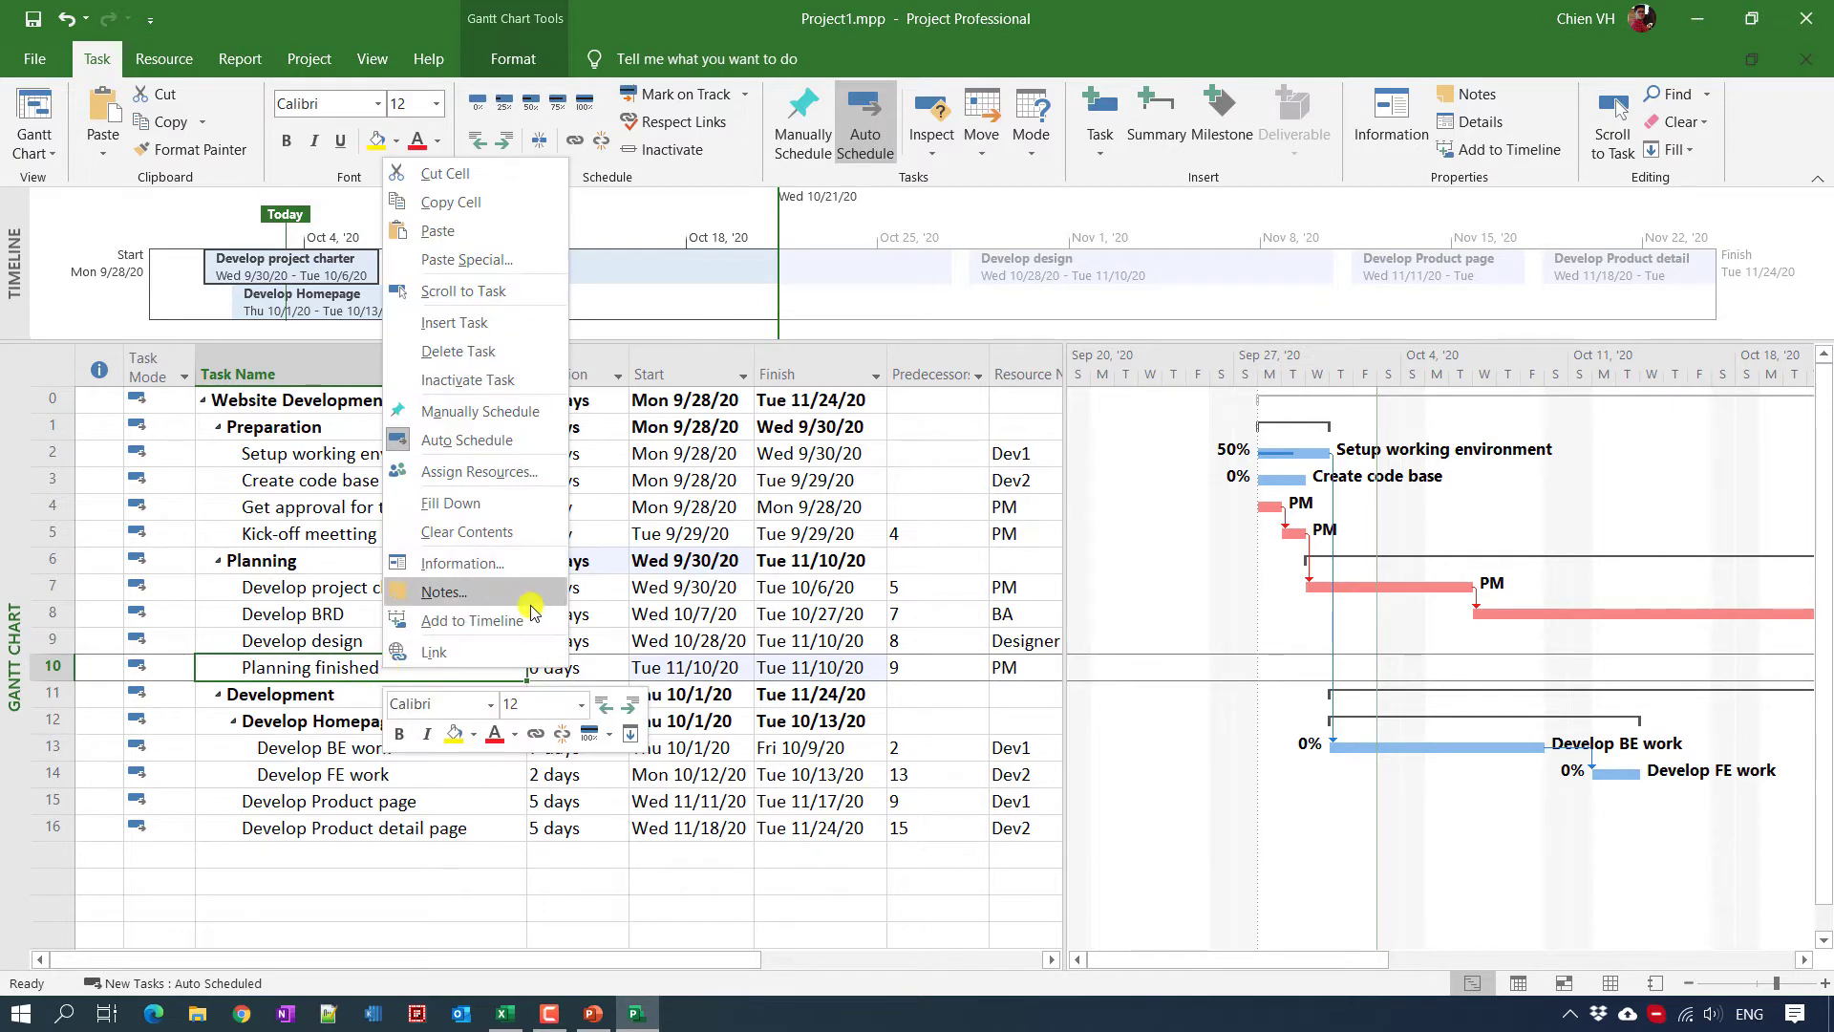
click(529, 616)
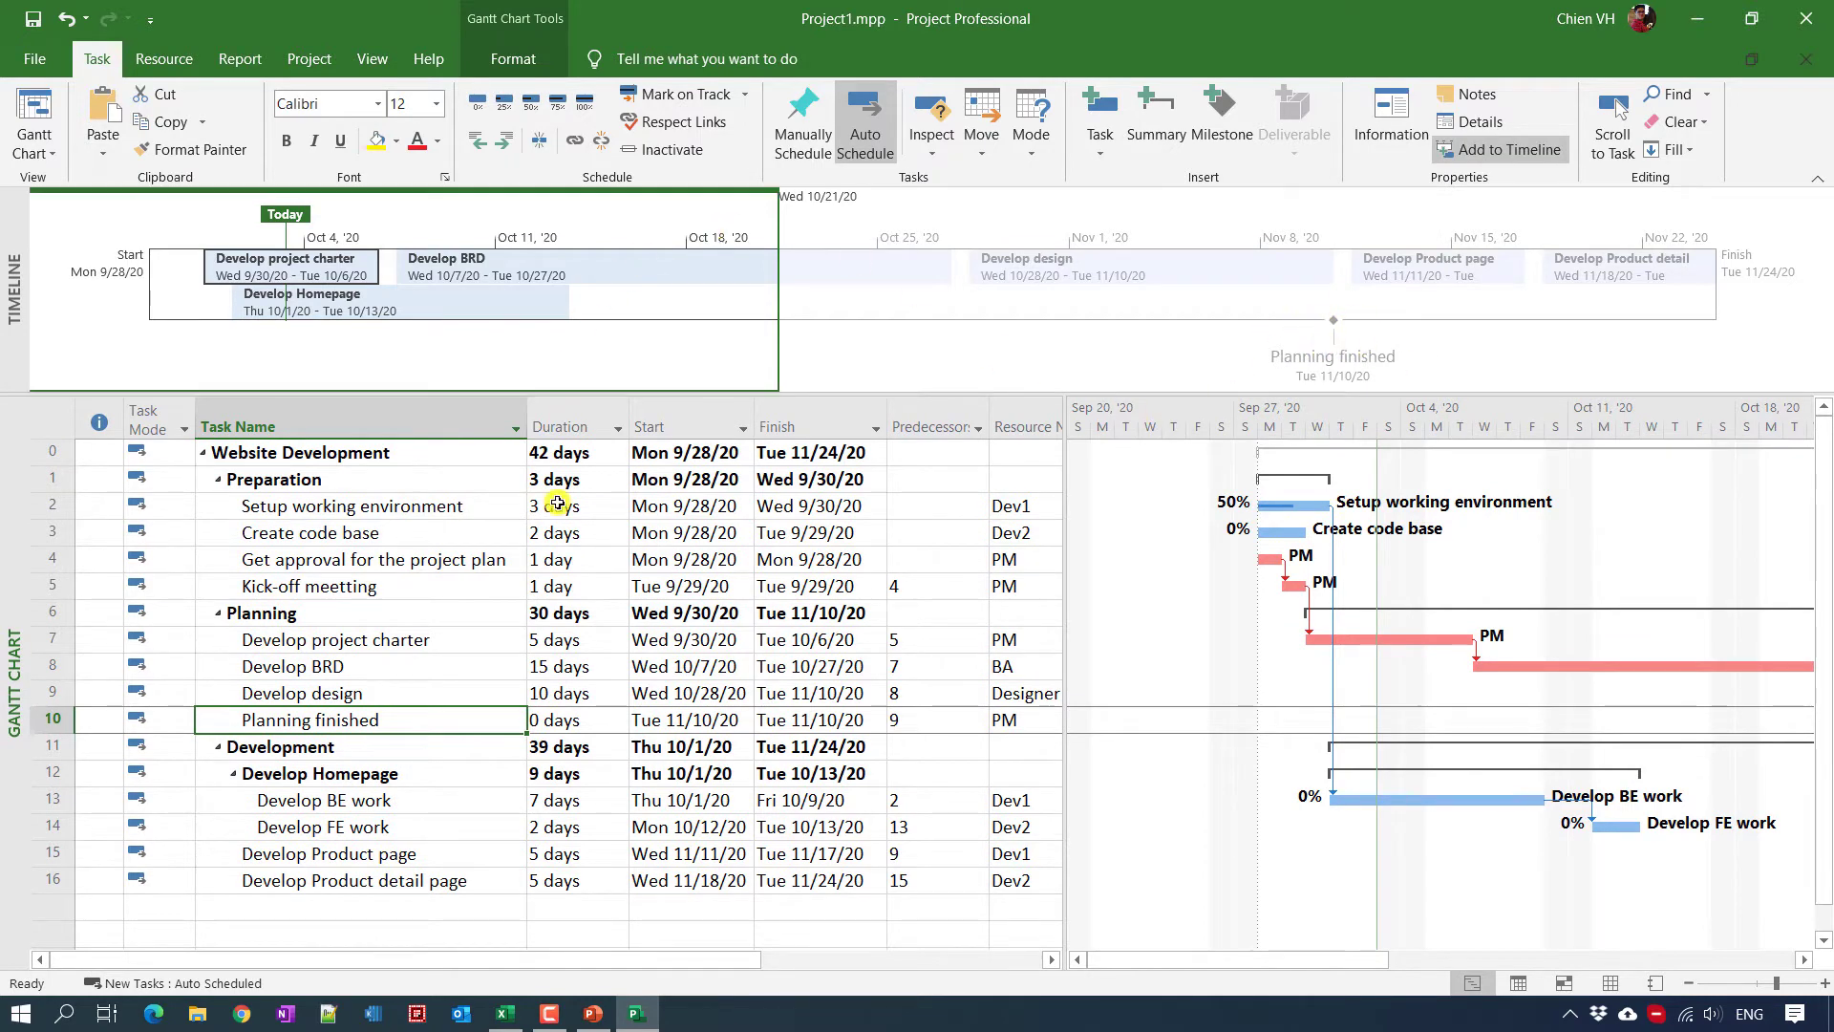
click(426, 933)
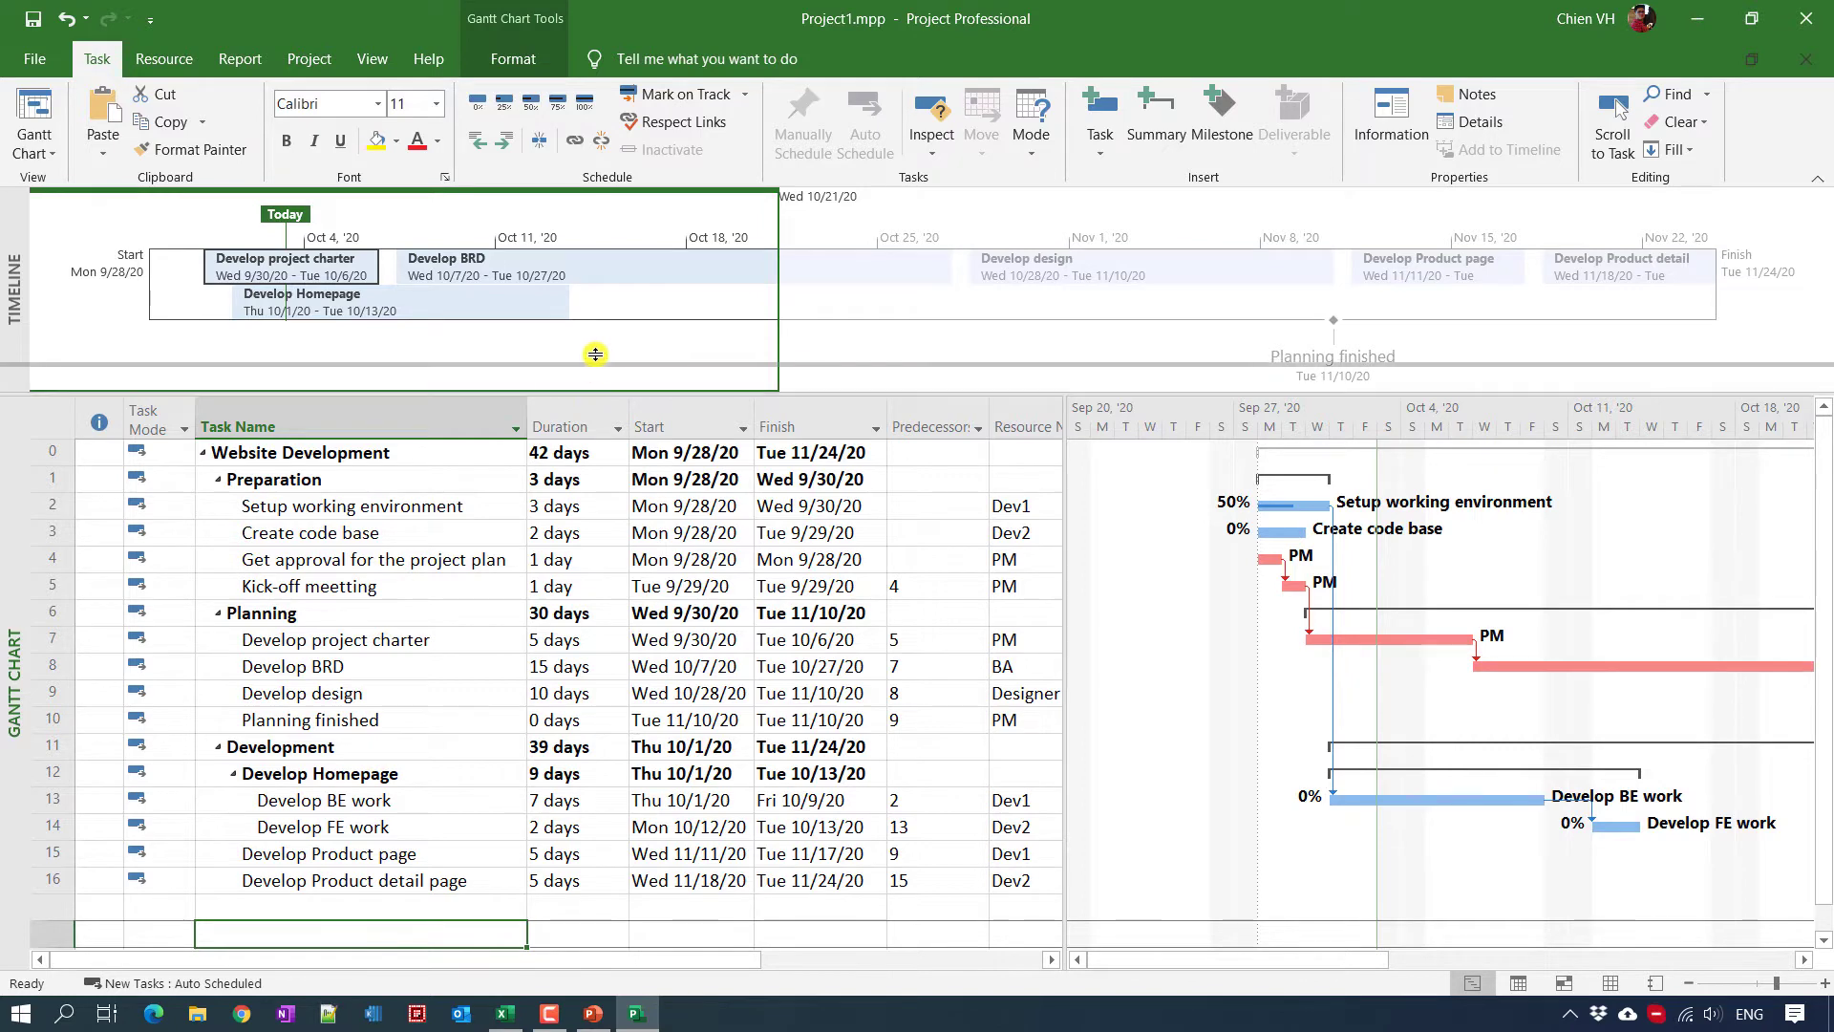
Step: Drag the timeline pane's border up to make it shorter
drag(601, 335, 601, 335)
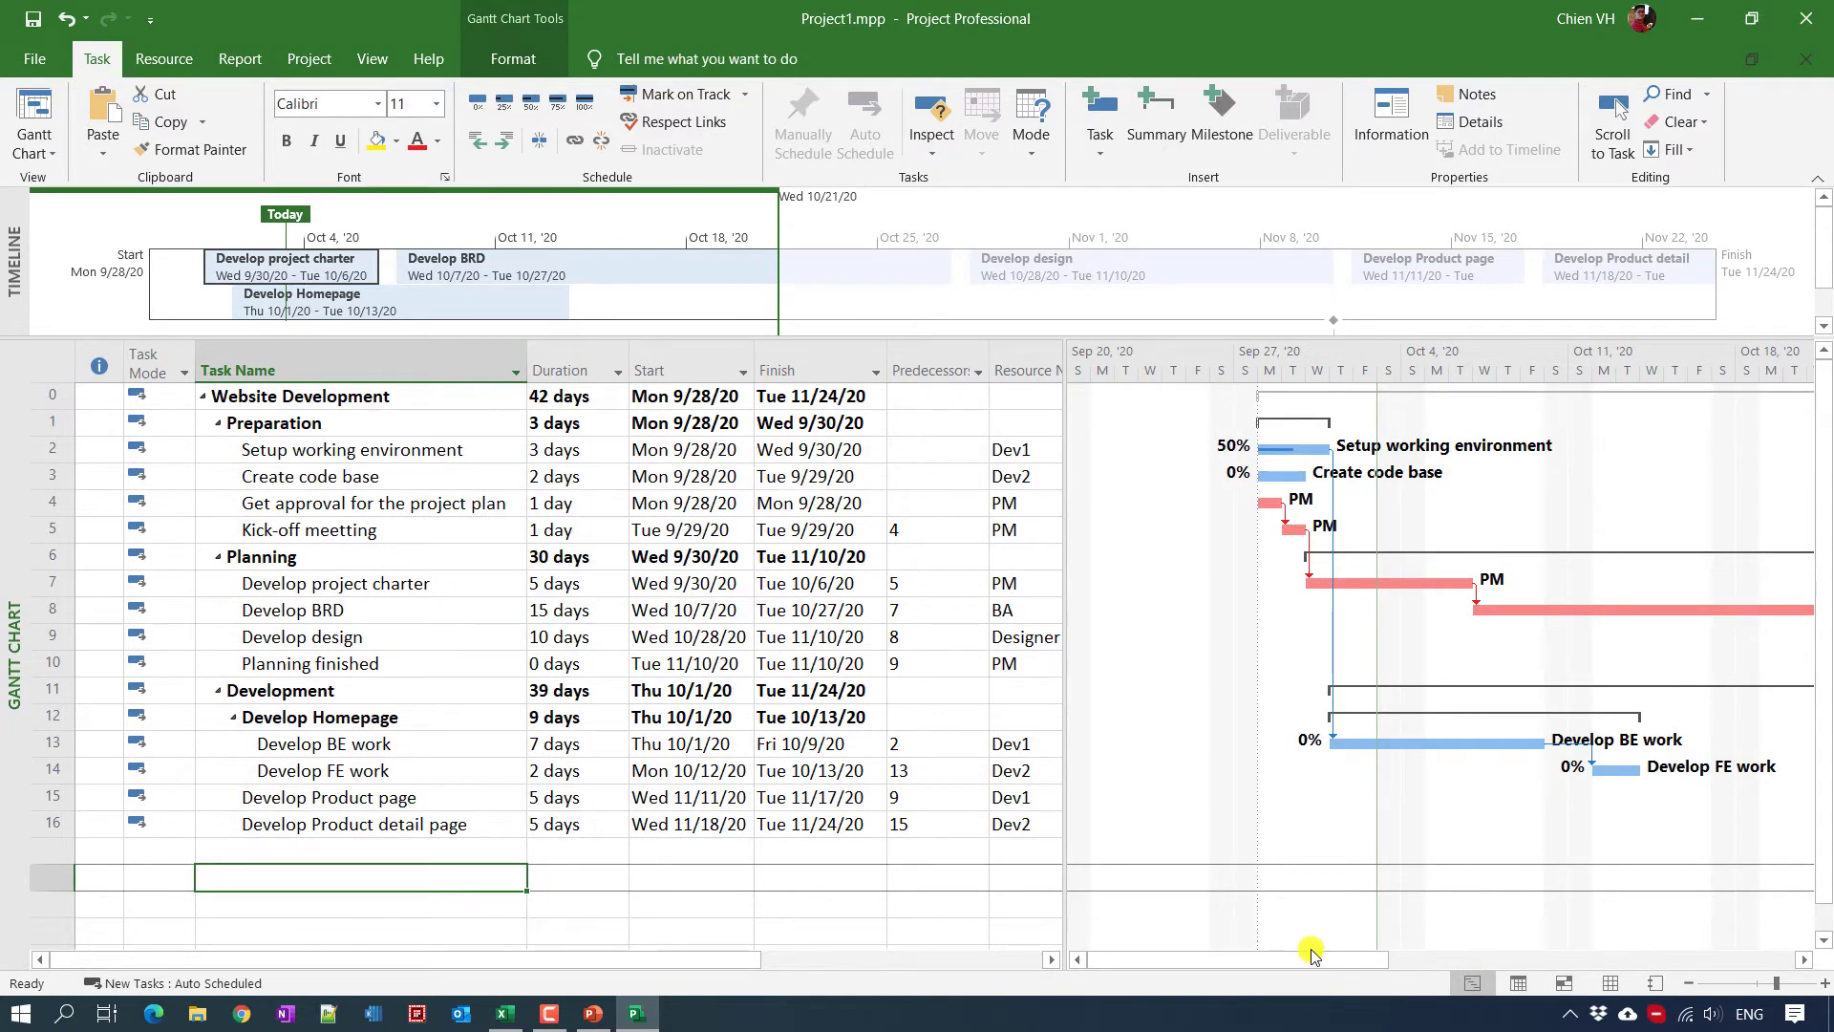
drag(1351, 960, 1286, 975)
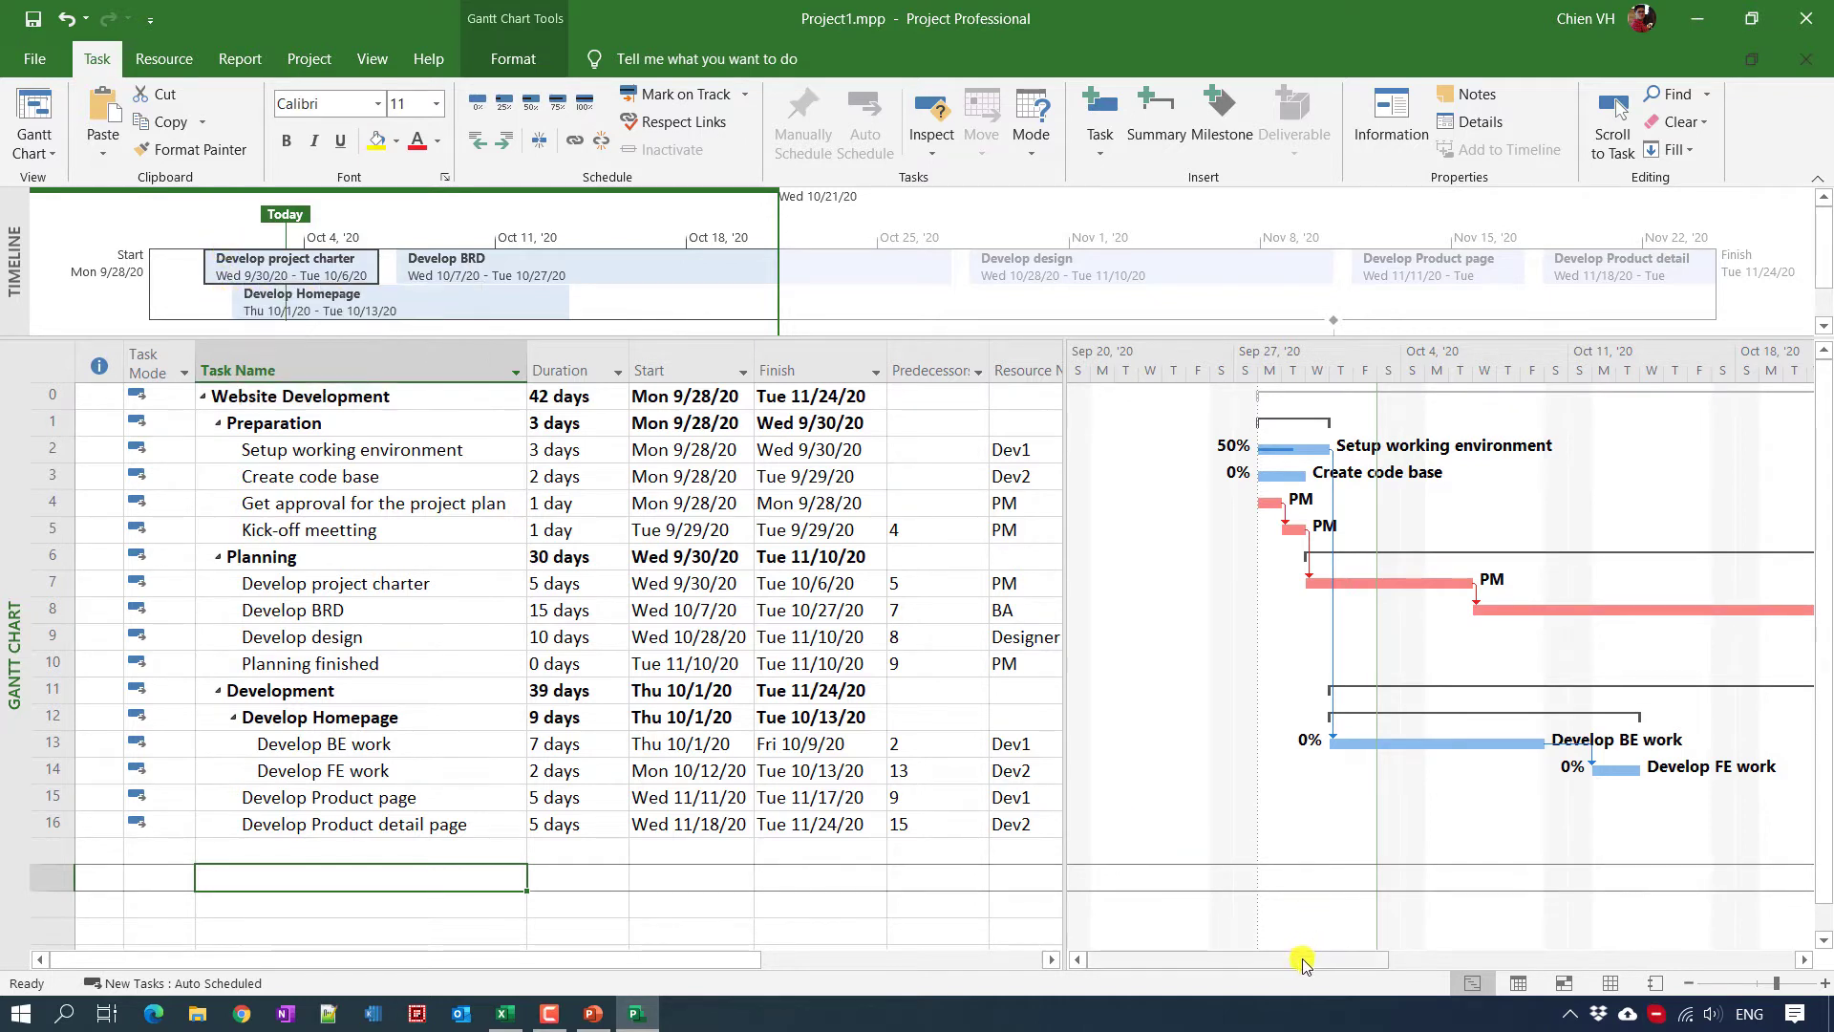
drag(1300, 967, 1199, 953)
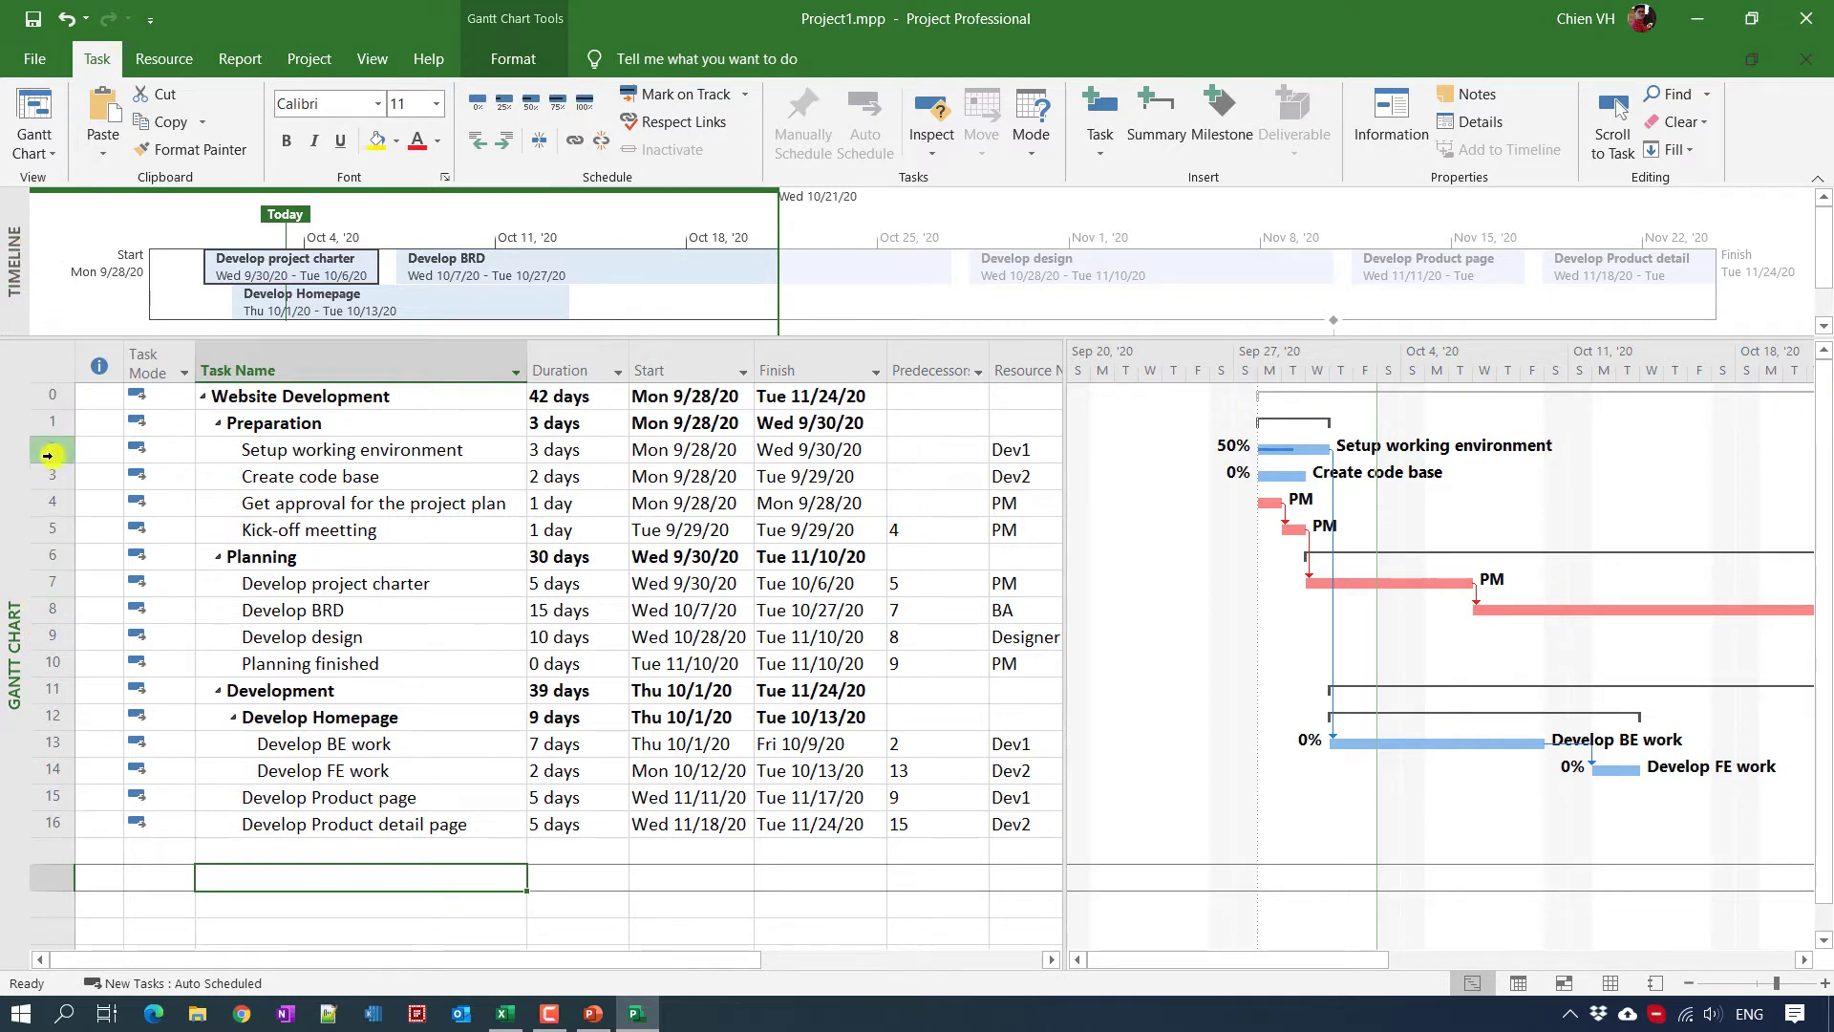
Step: Swap the Timeline for the Details Task Form and step down to Develop project charter
click(375, 61)
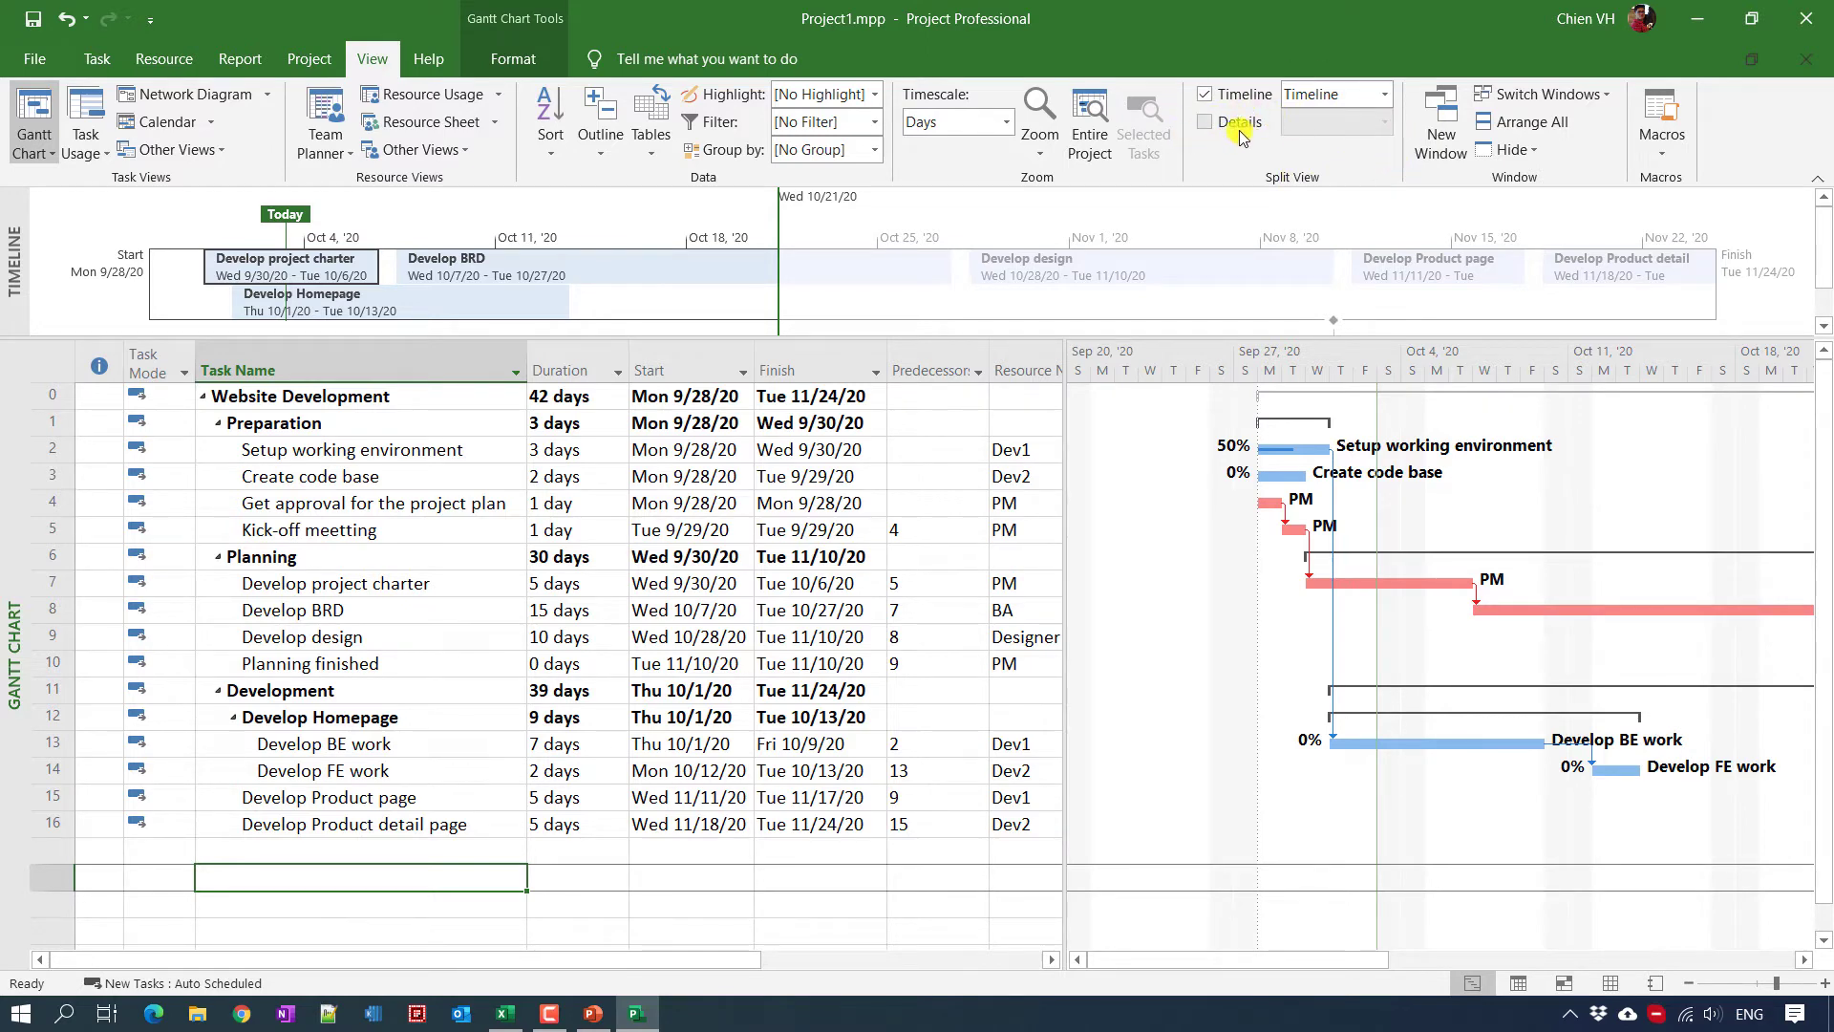
click(1207, 123)
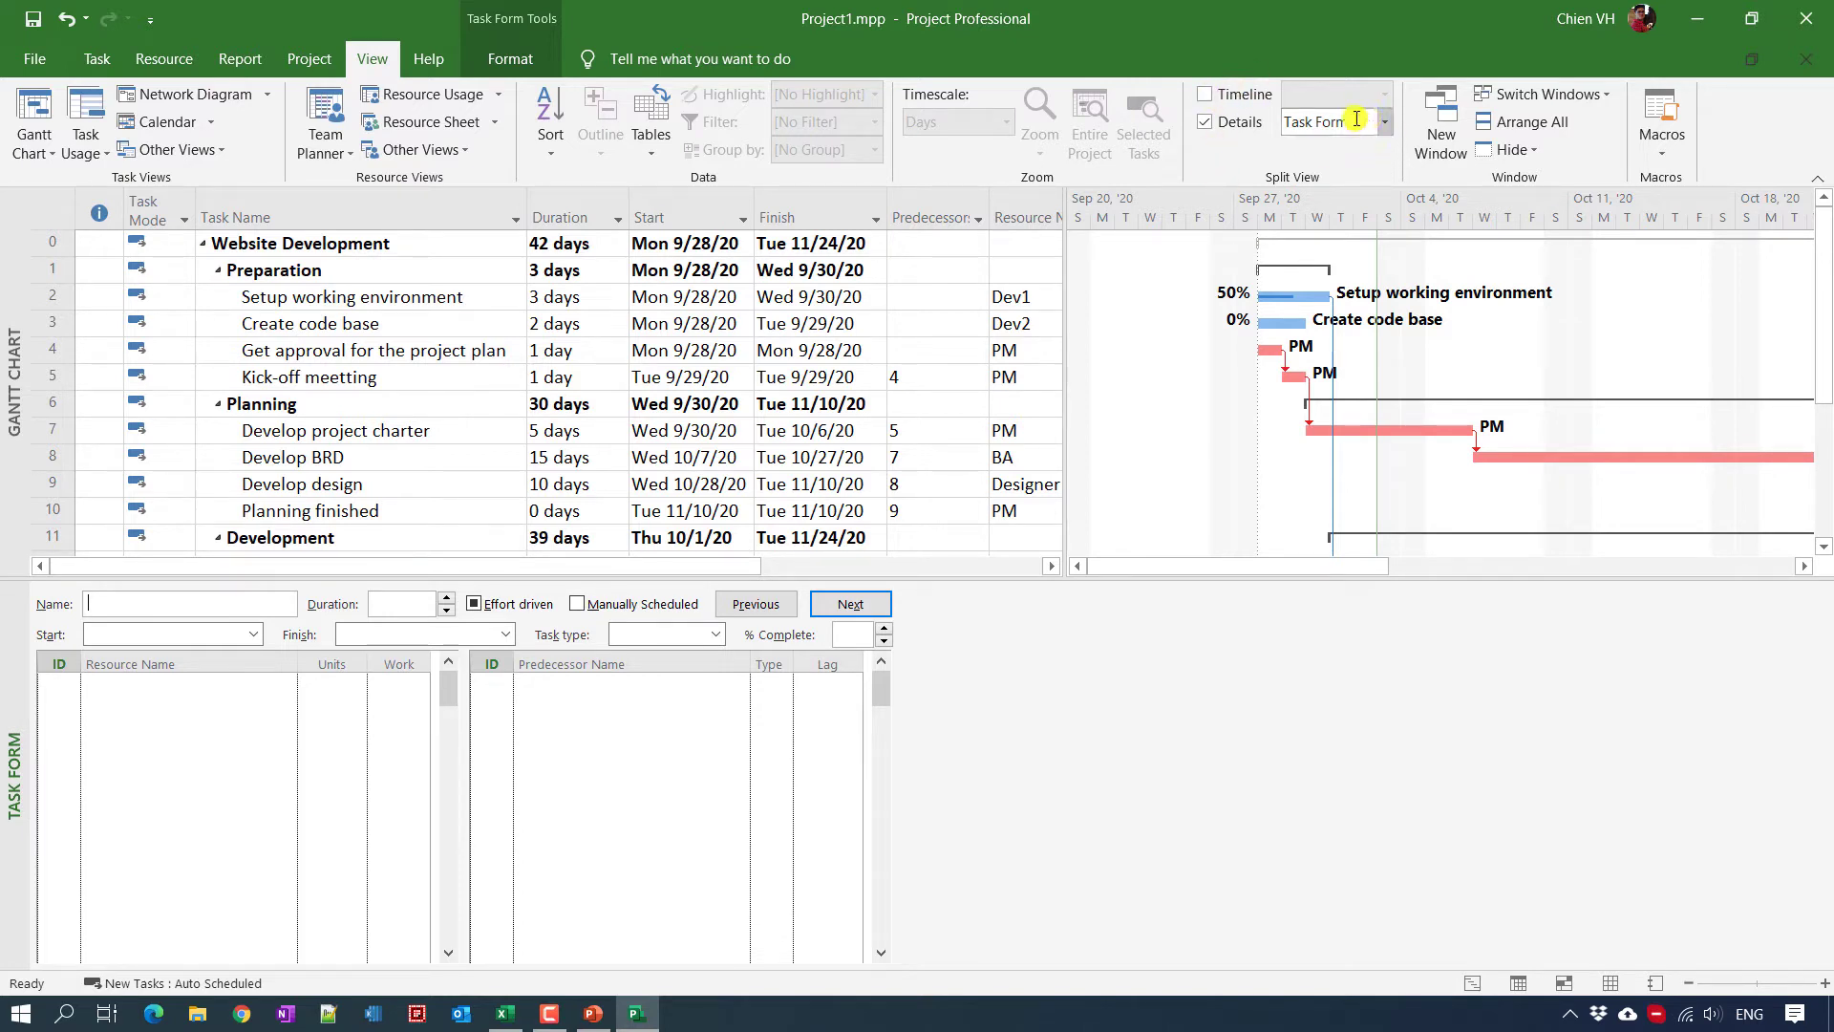
click(369, 323)
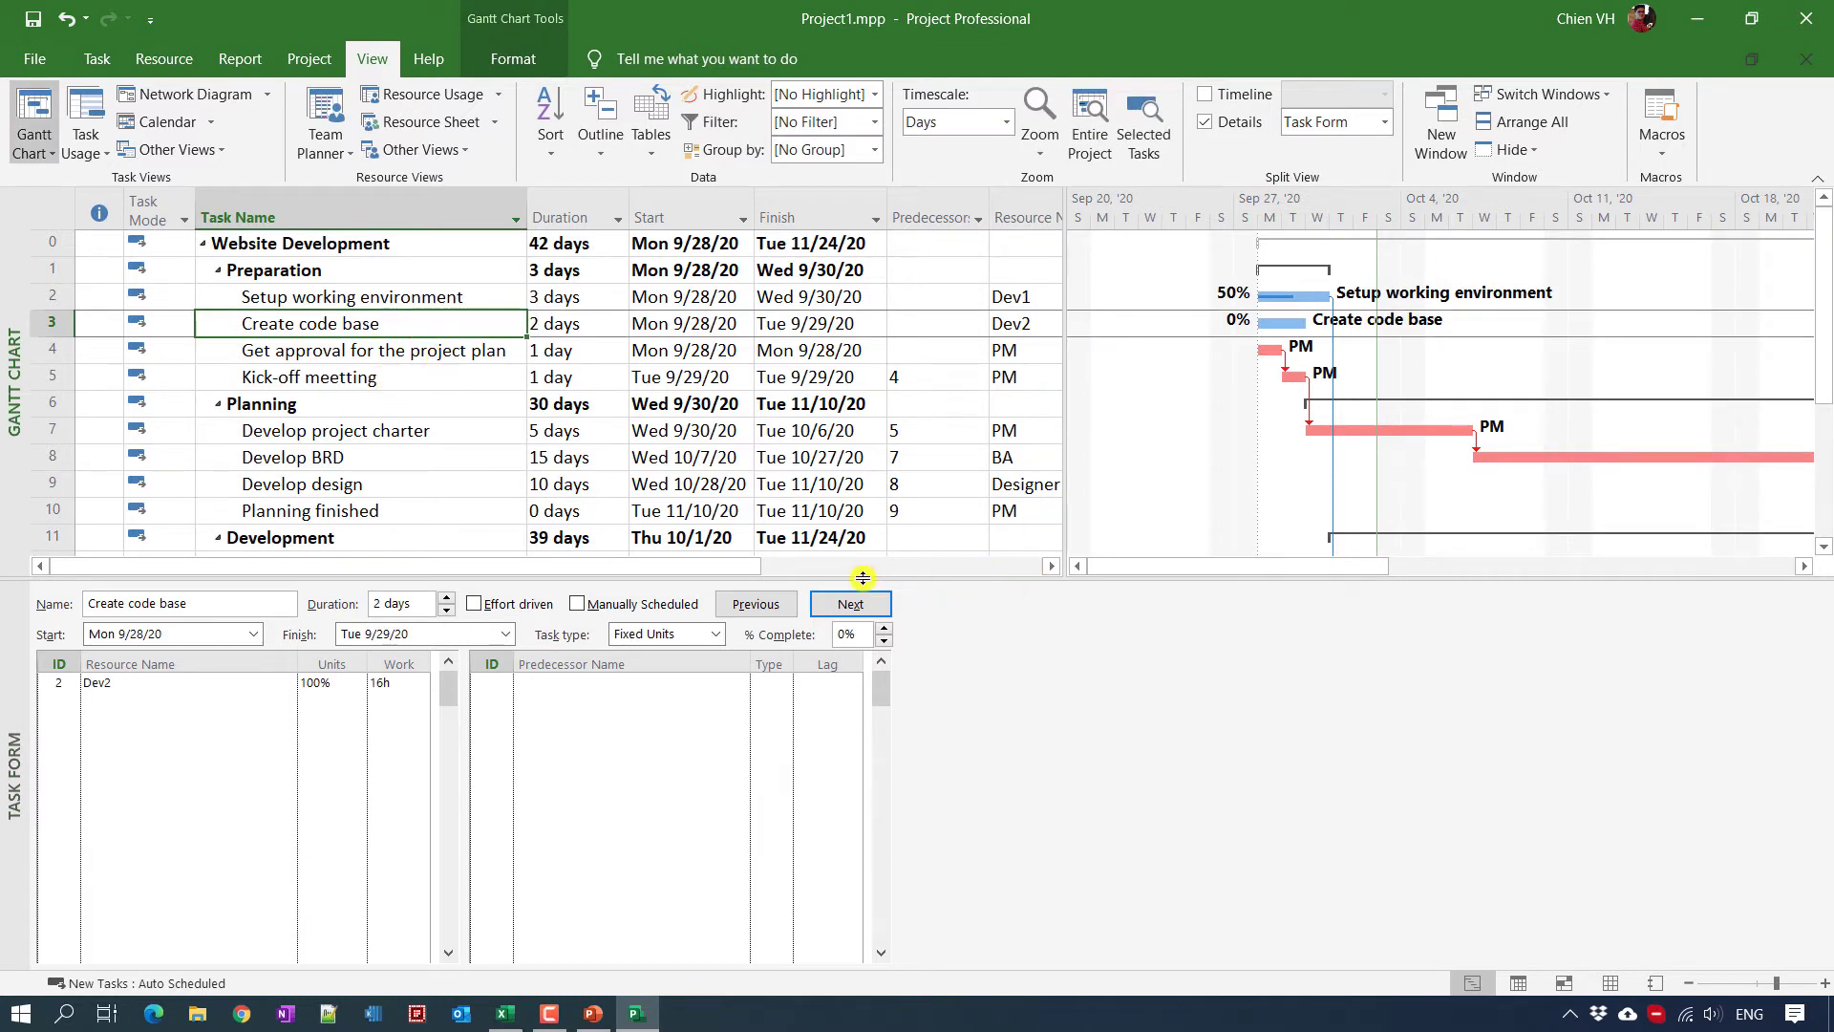
click(286, 351)
click(279, 403)
click(277, 435)
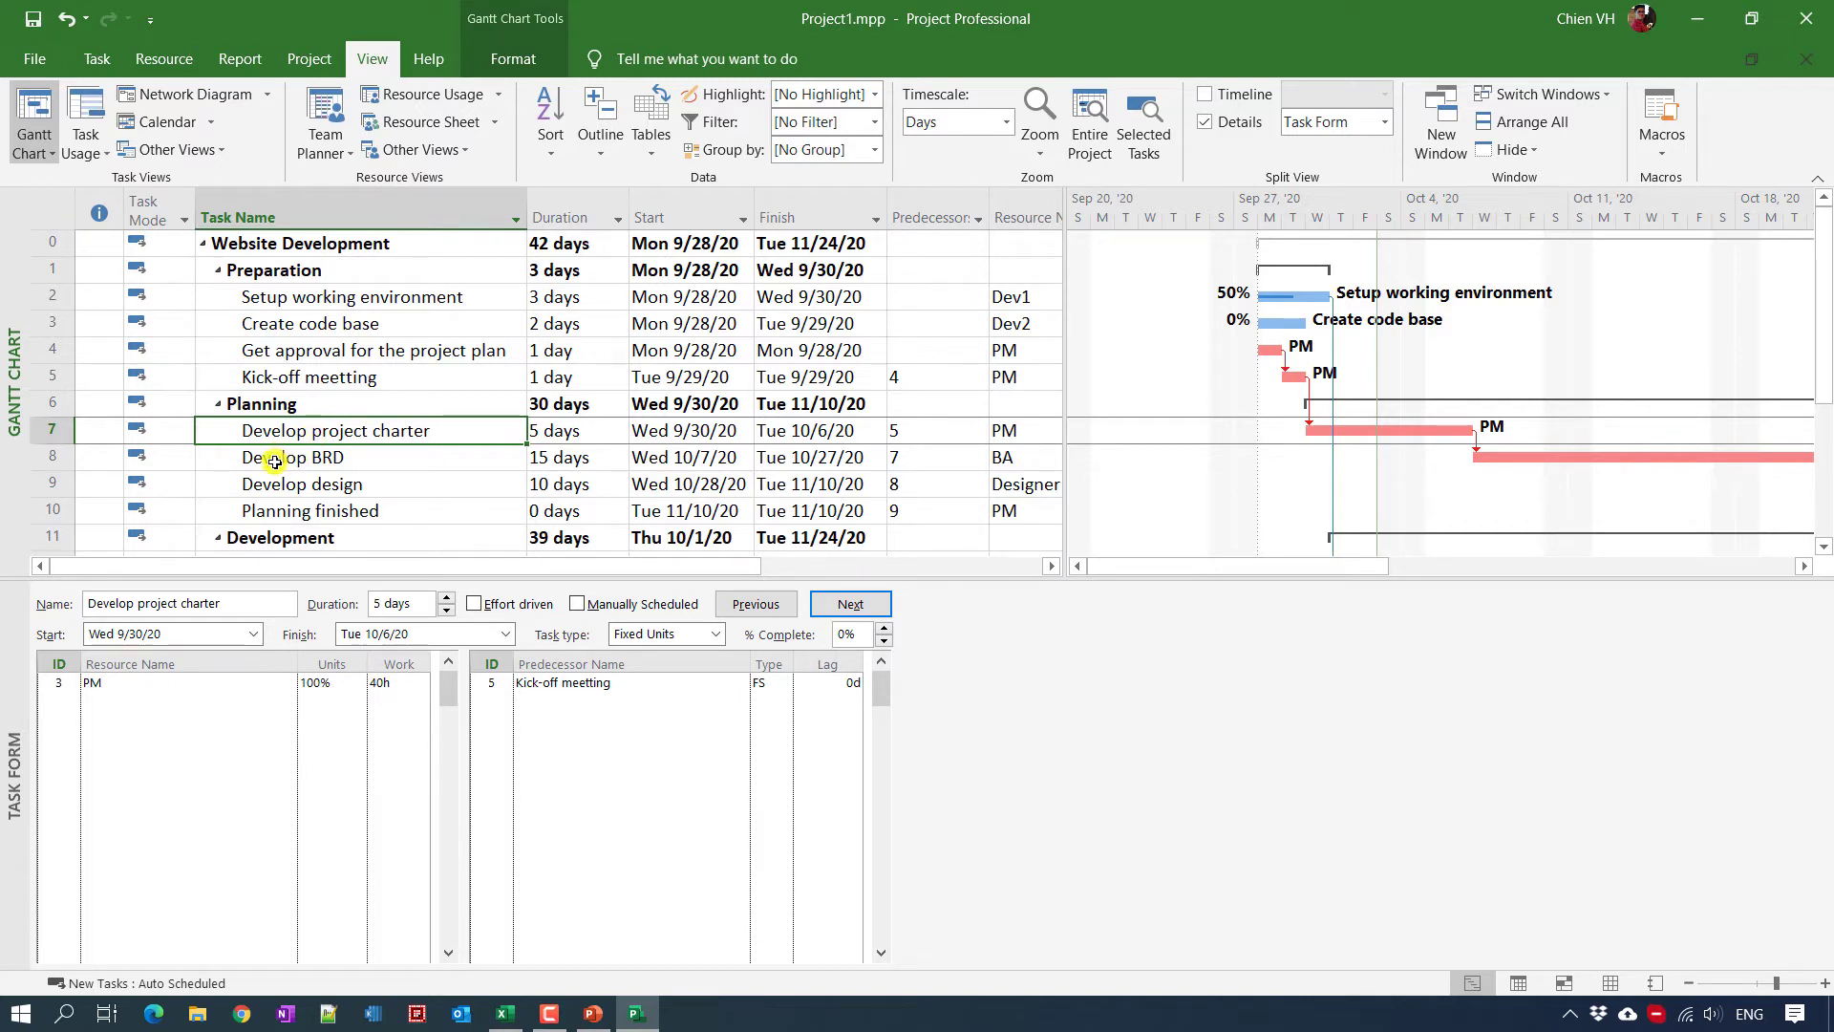
Step: Inspect Develop project charter's PM resource and predecessor in the form, then select Kick-off meetting
click(46, 431)
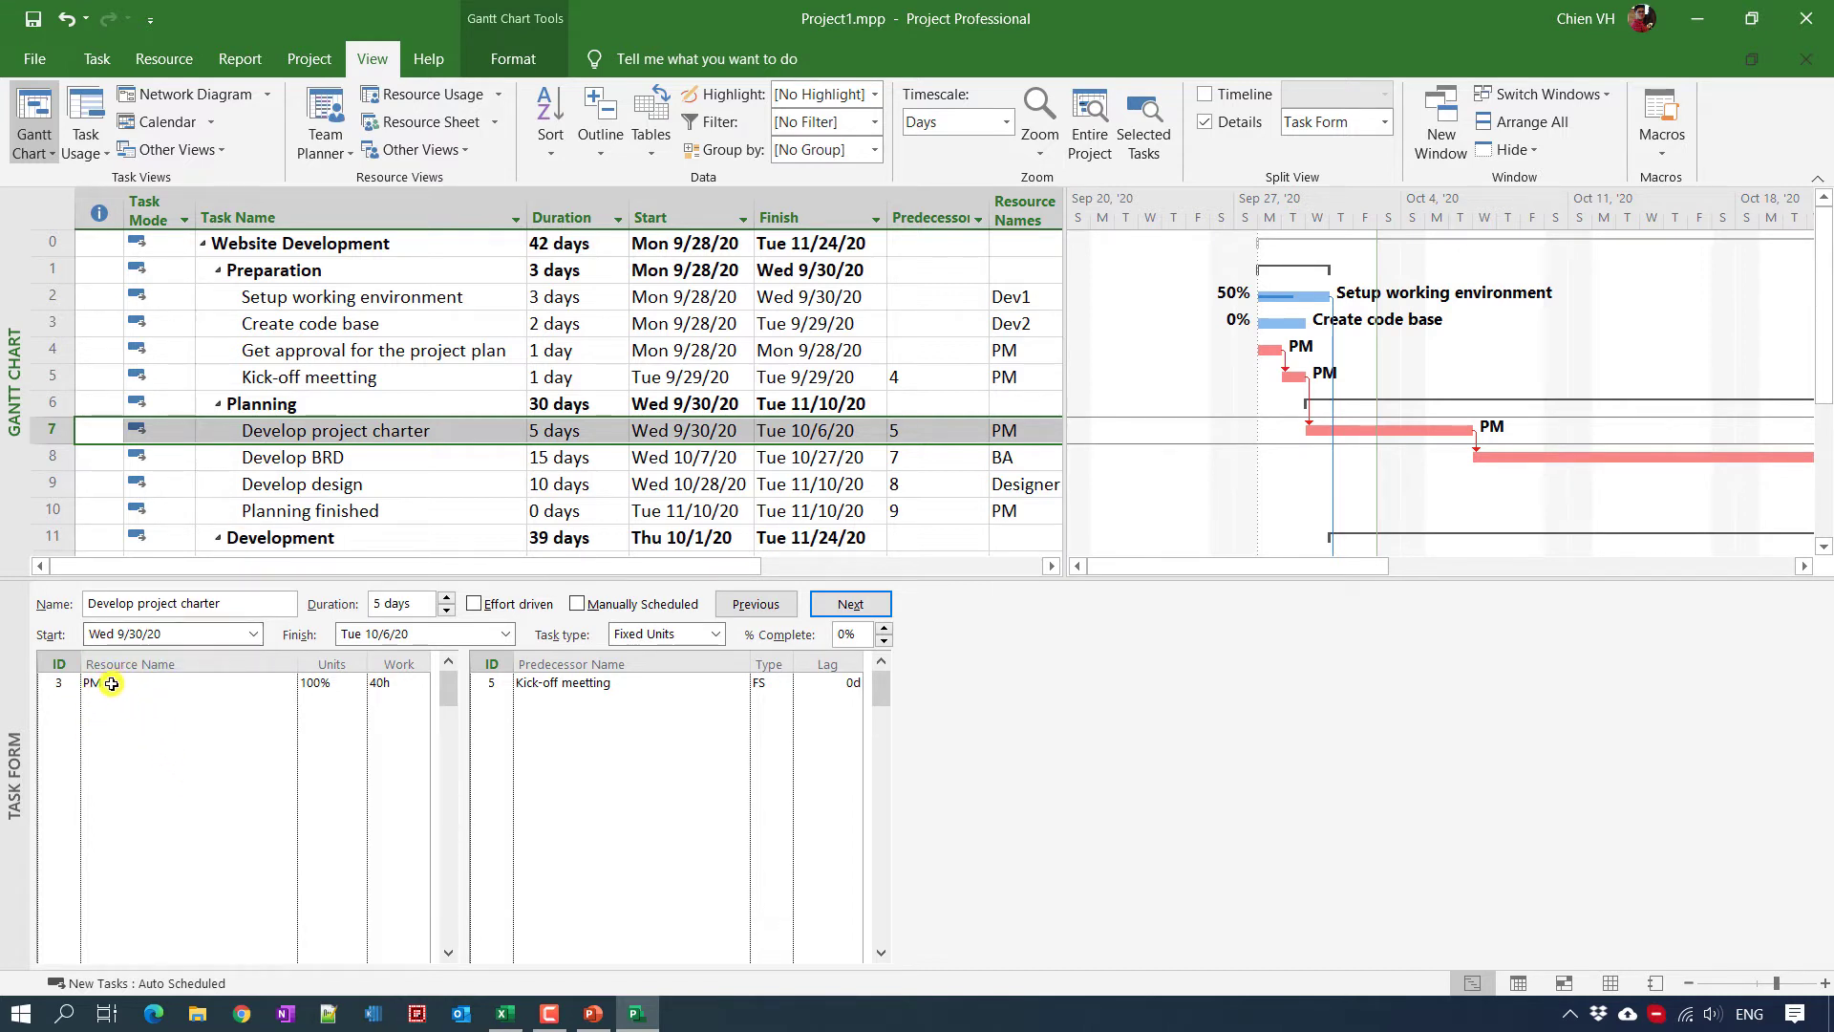
click(1002, 427)
click(122, 688)
click(123, 688)
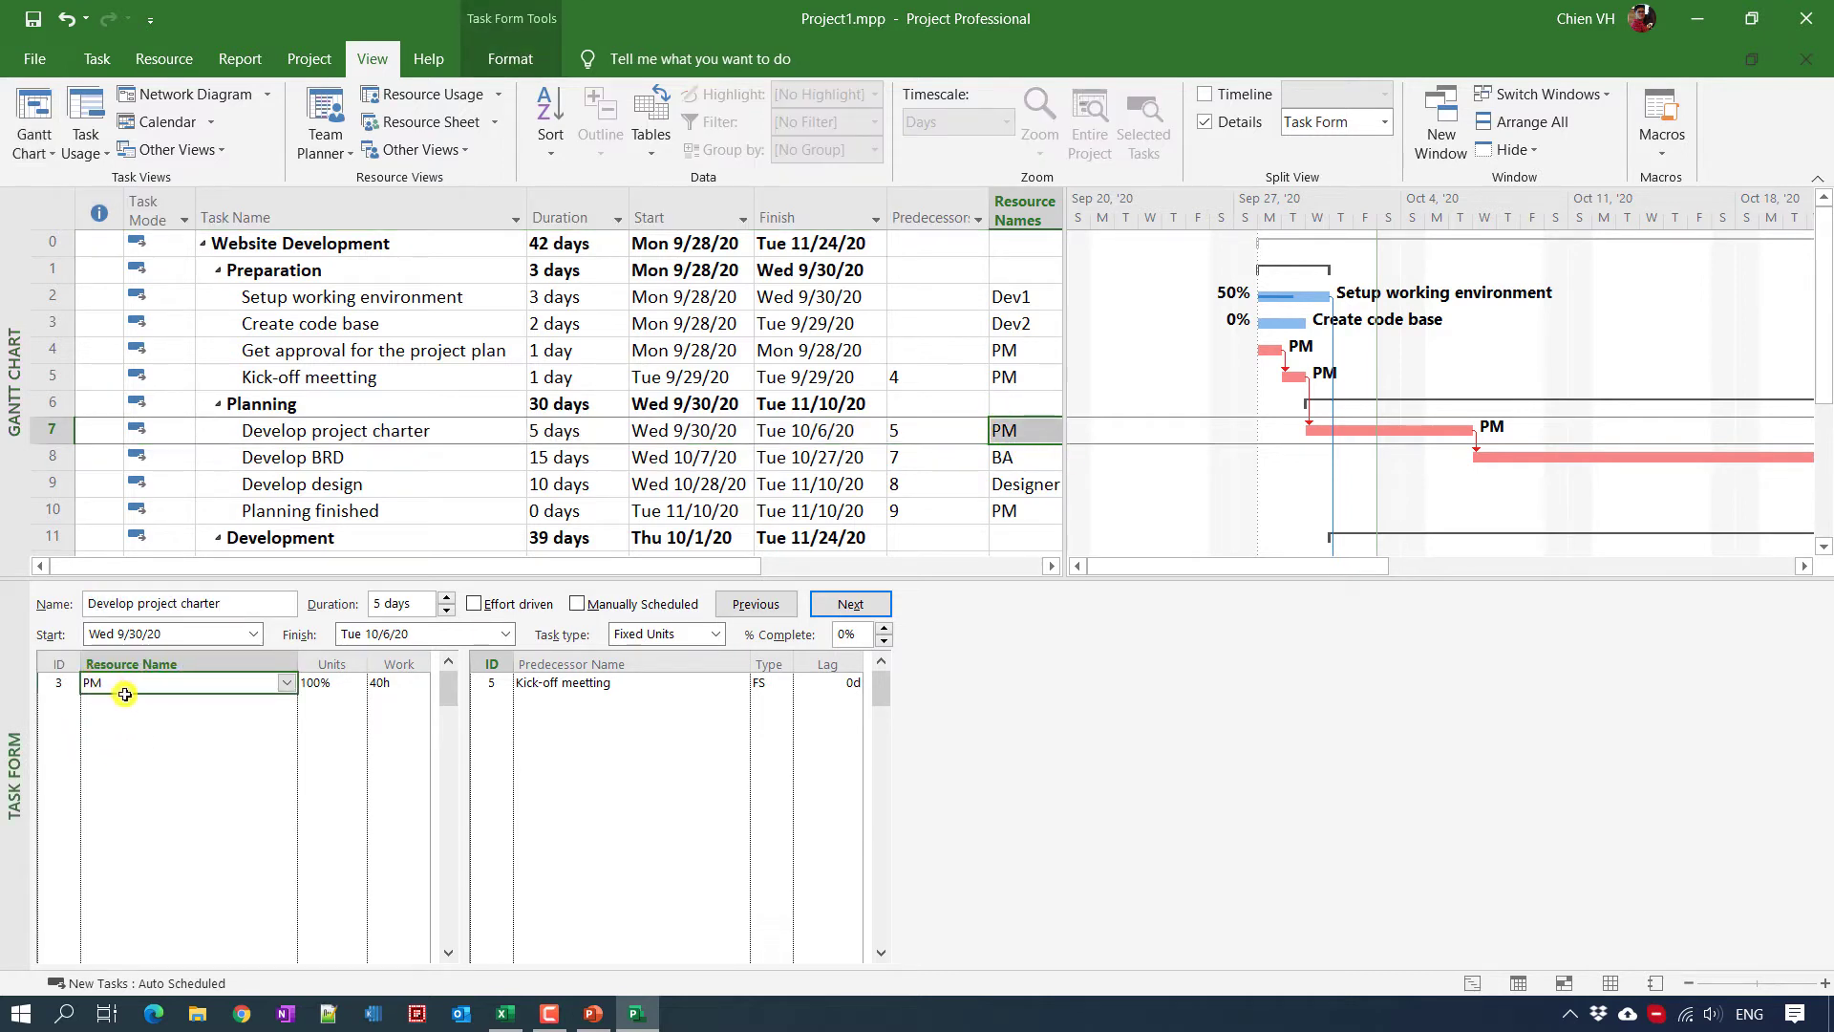
click(580, 687)
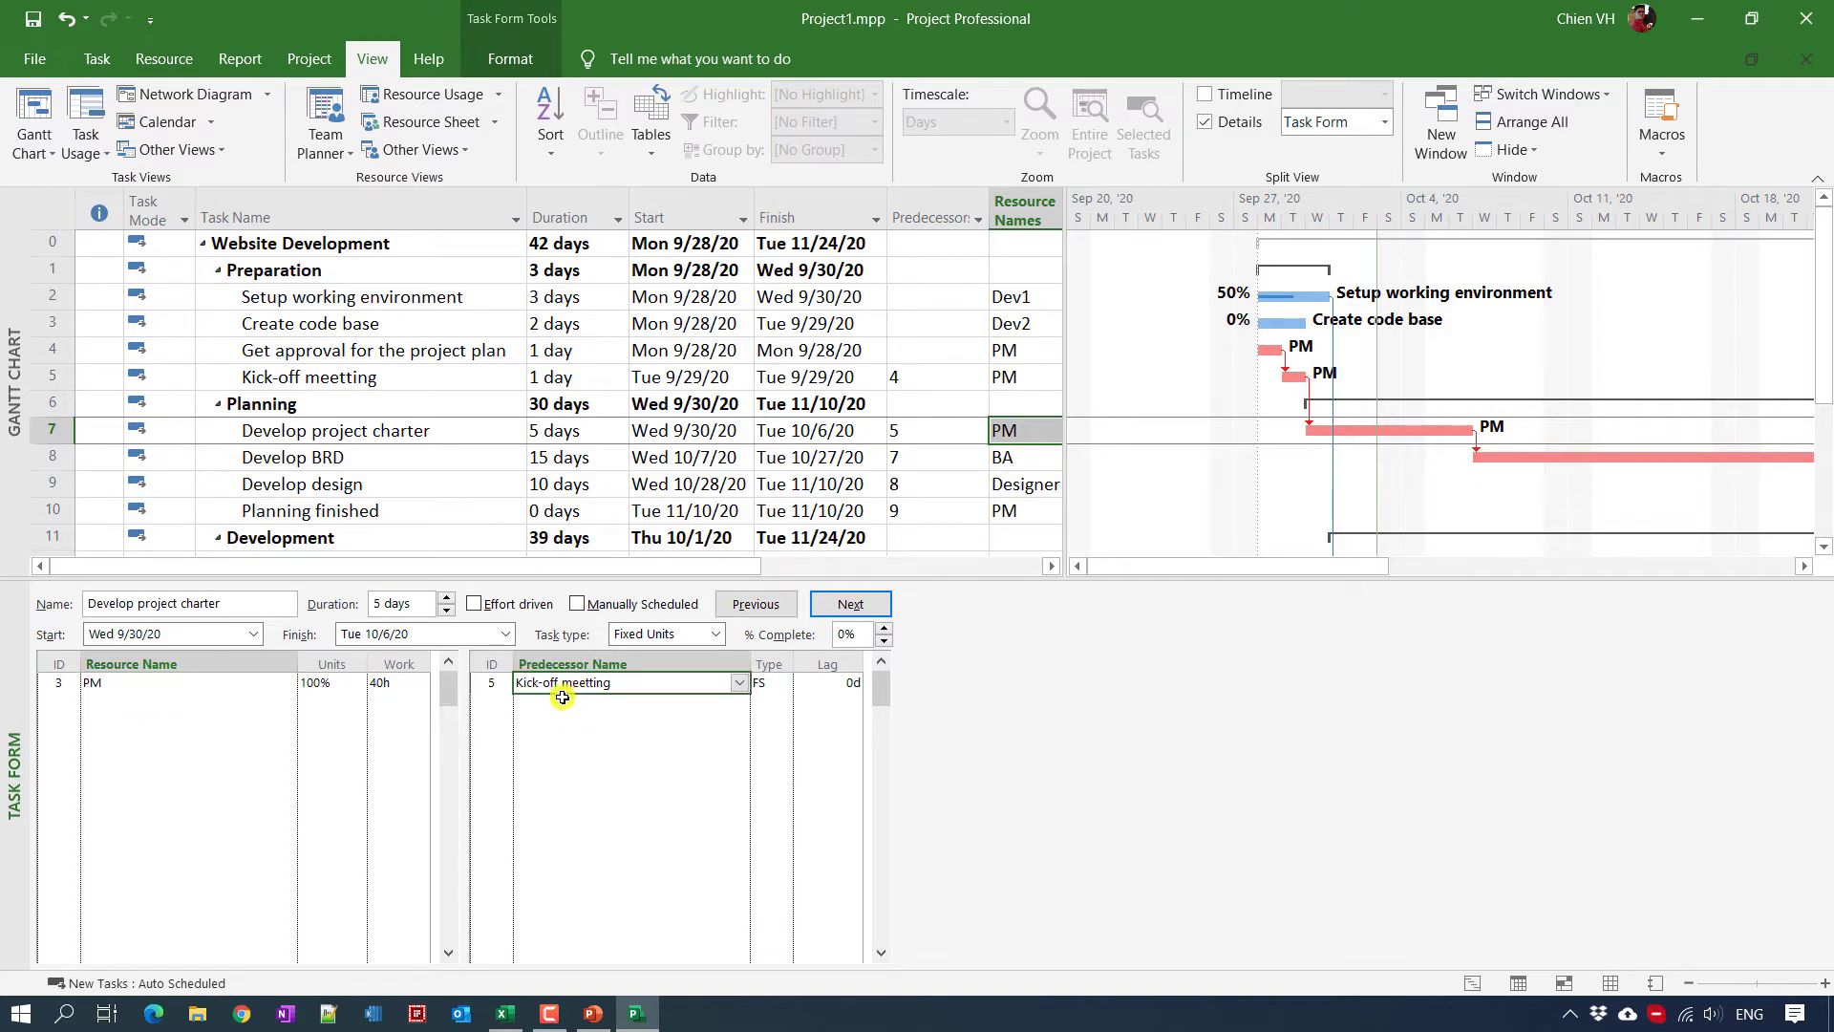
click(43, 380)
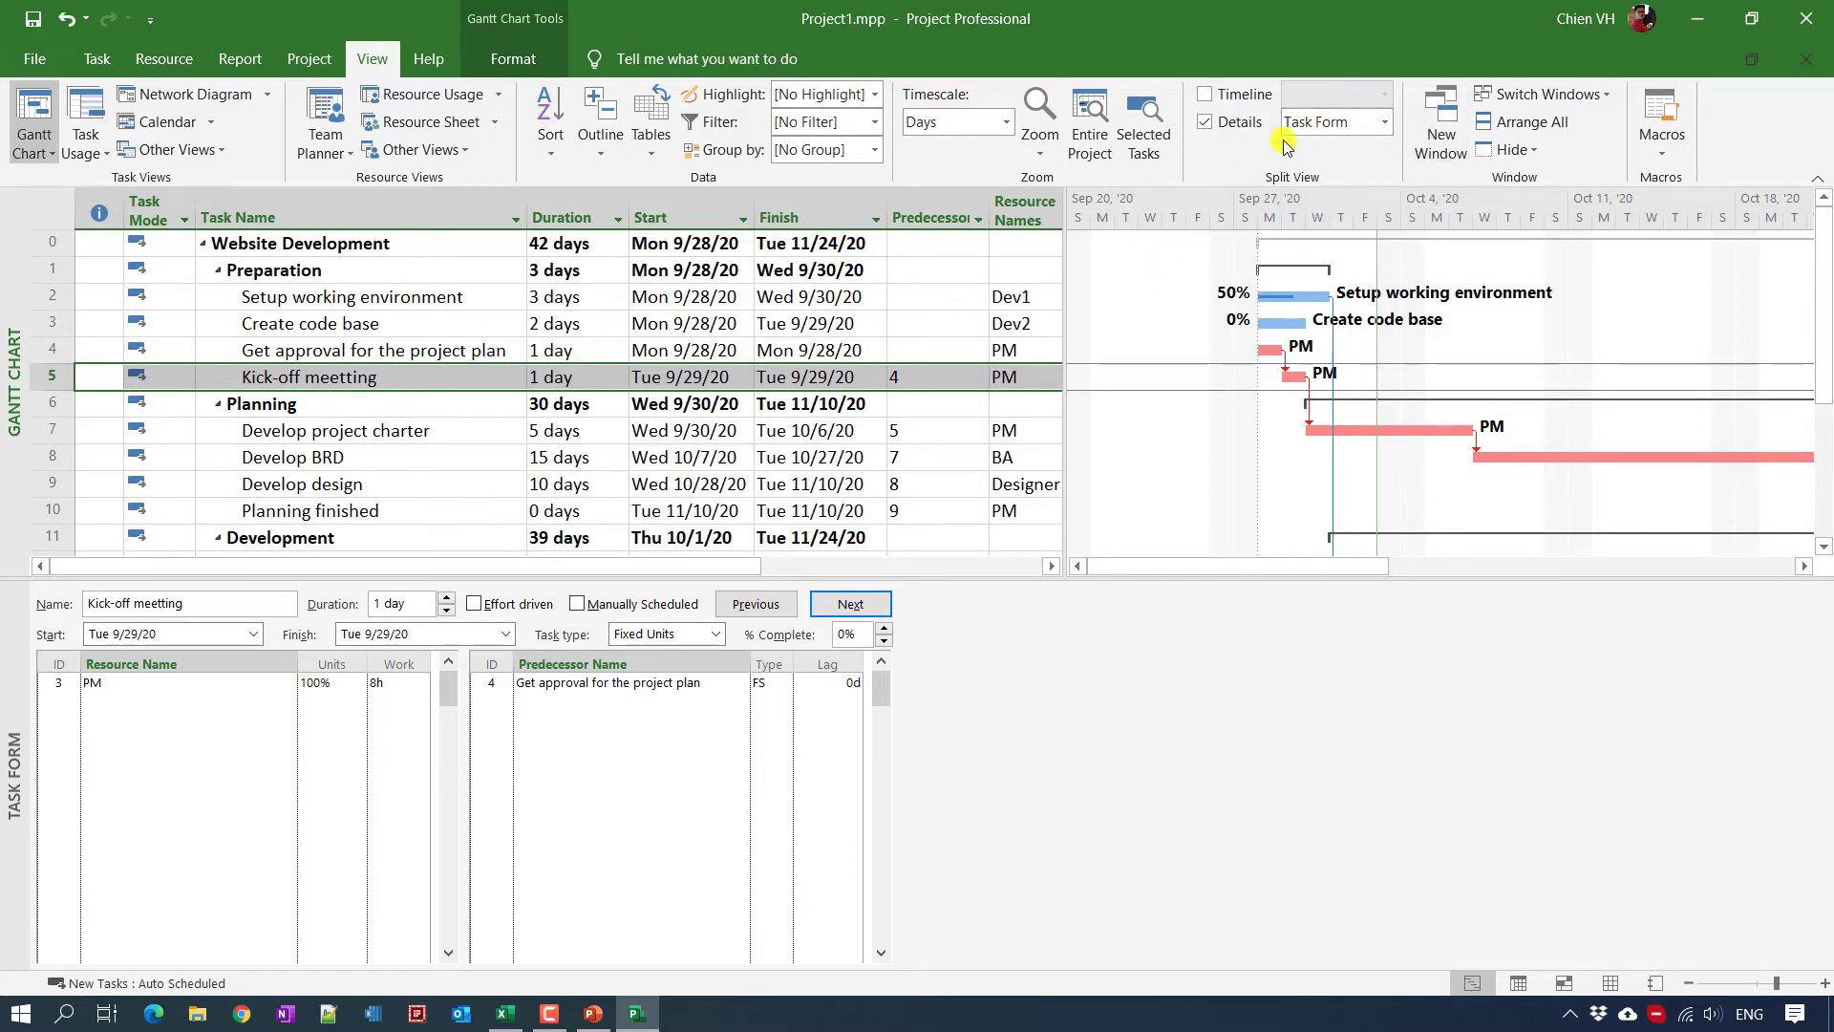
Step: Try Task Sheet and then Team Planner in the lower pane, dismissing the error
click(1387, 123)
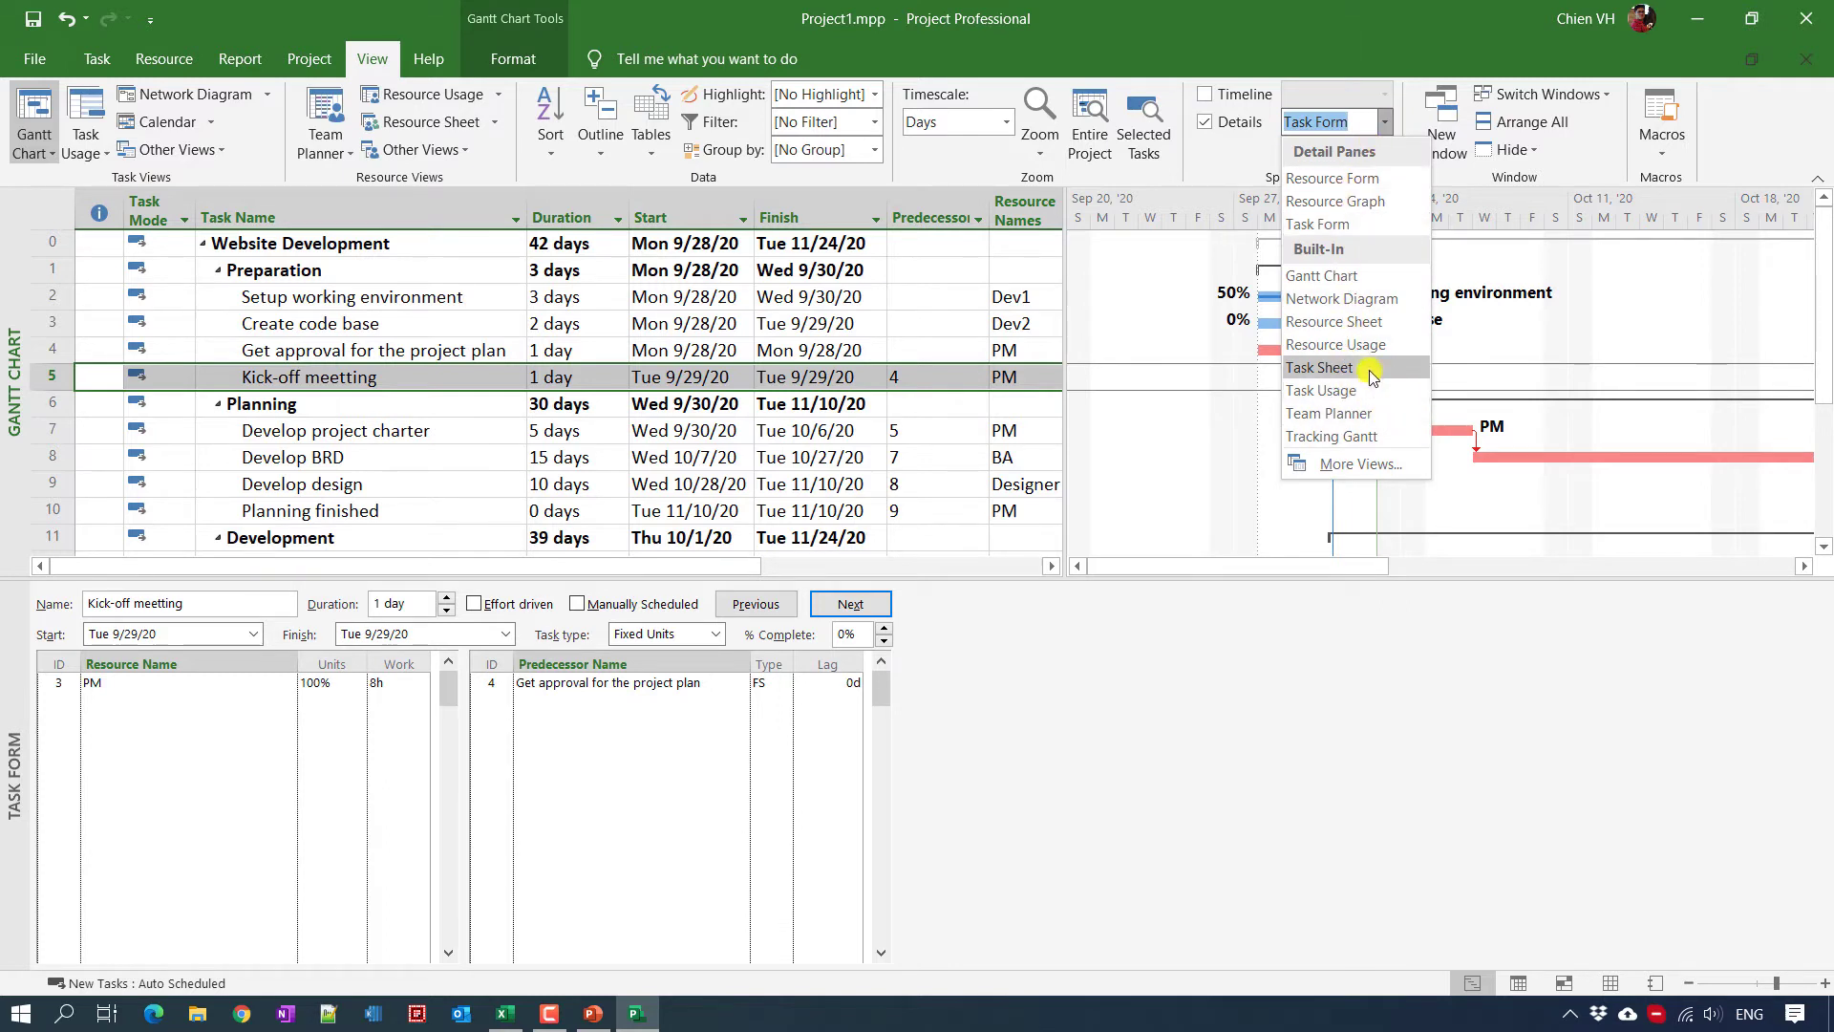
click(1320, 367)
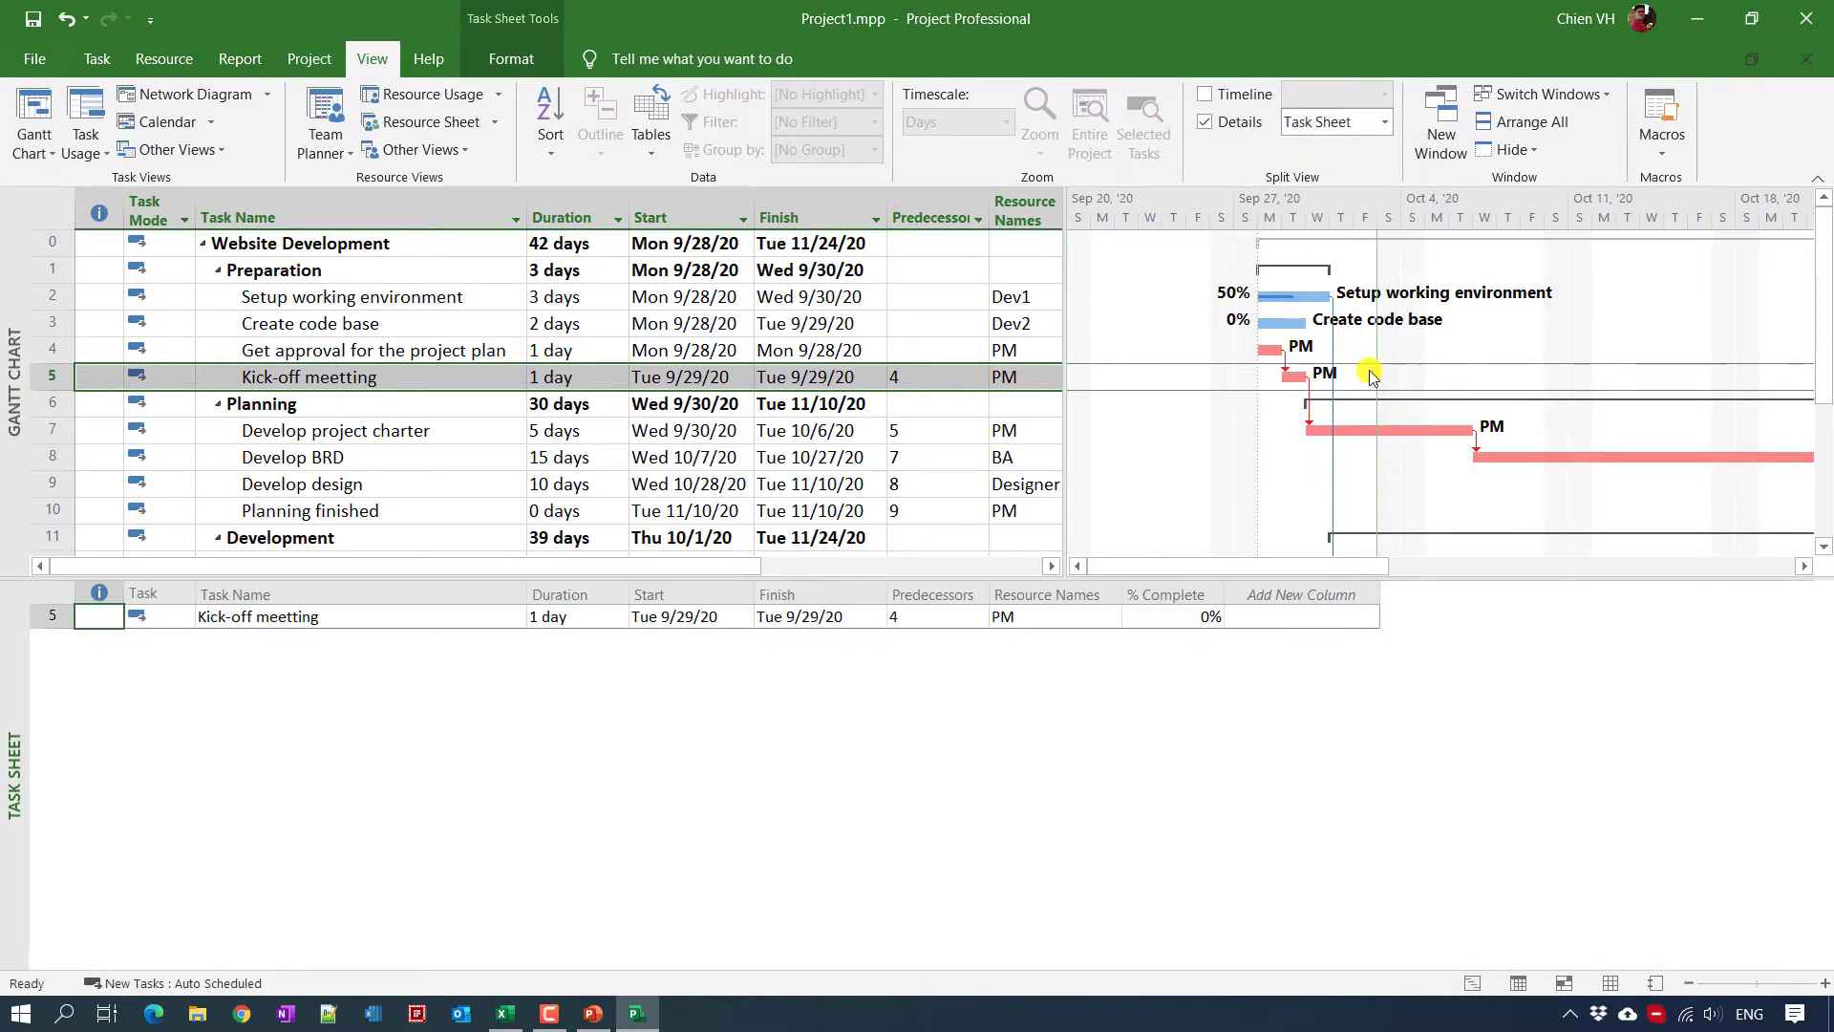
click(1385, 122)
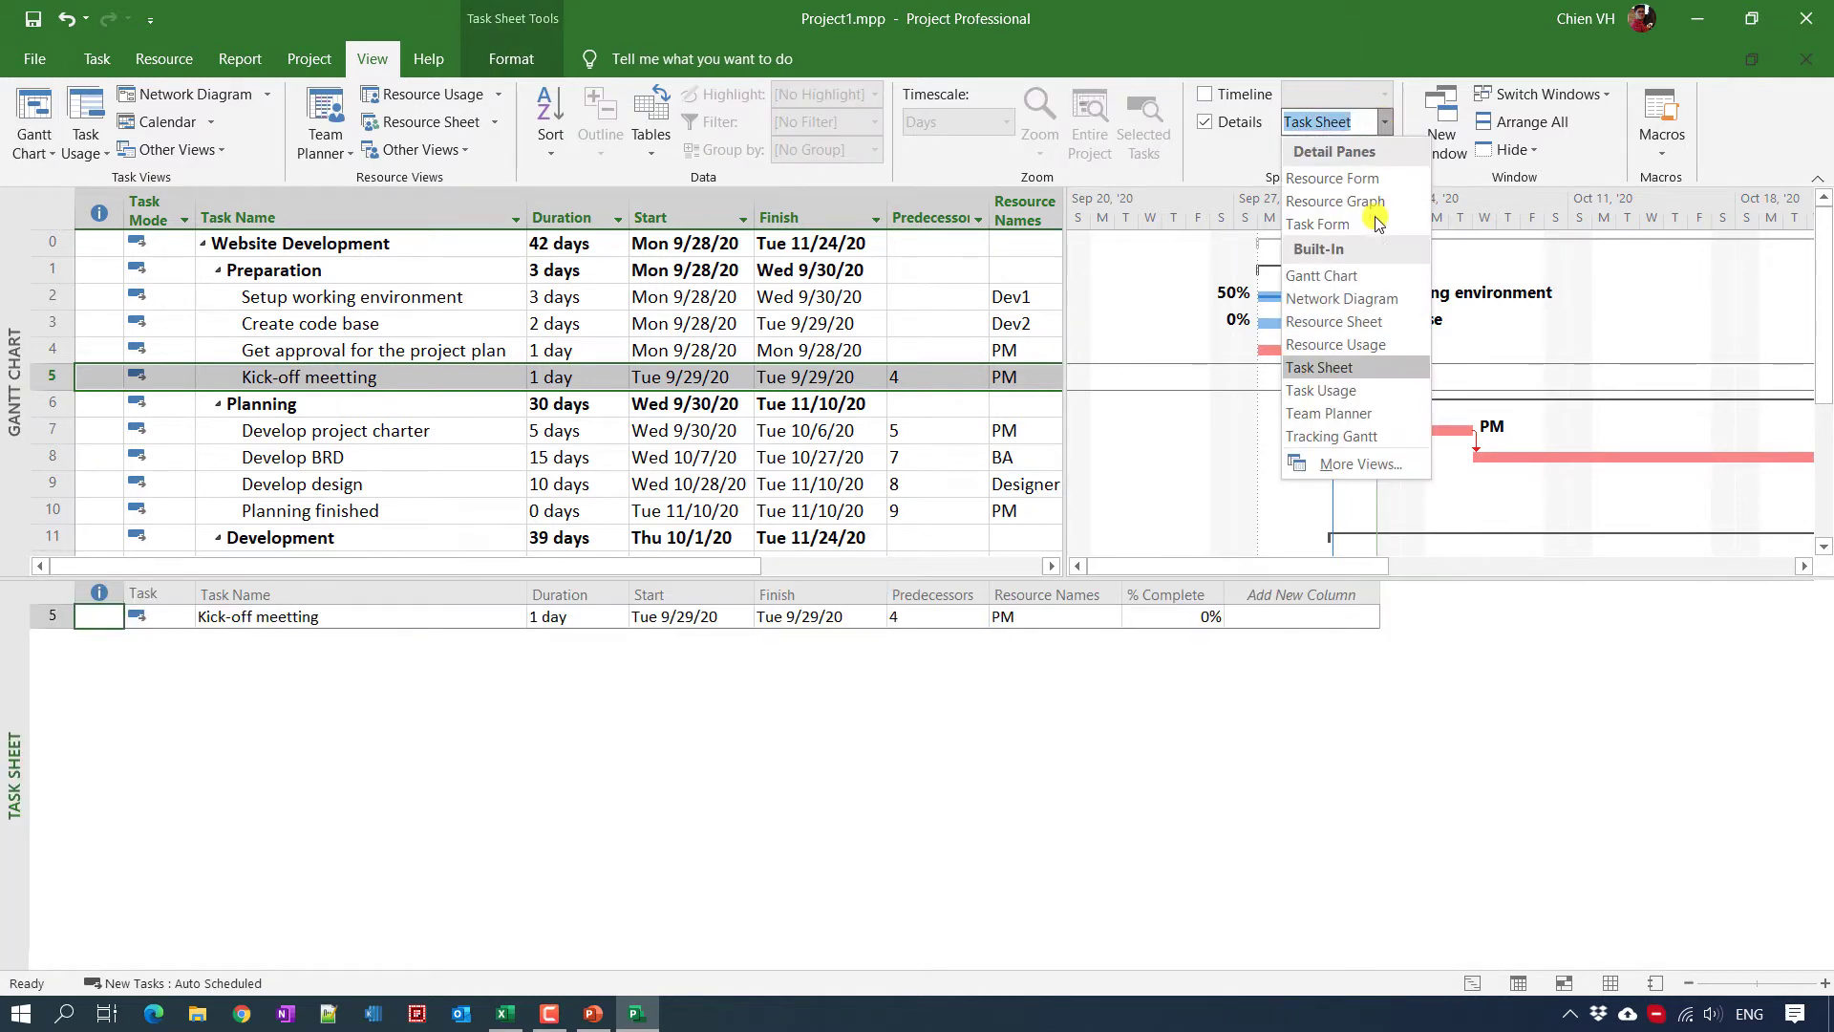
click(1343, 415)
click(936, 583)
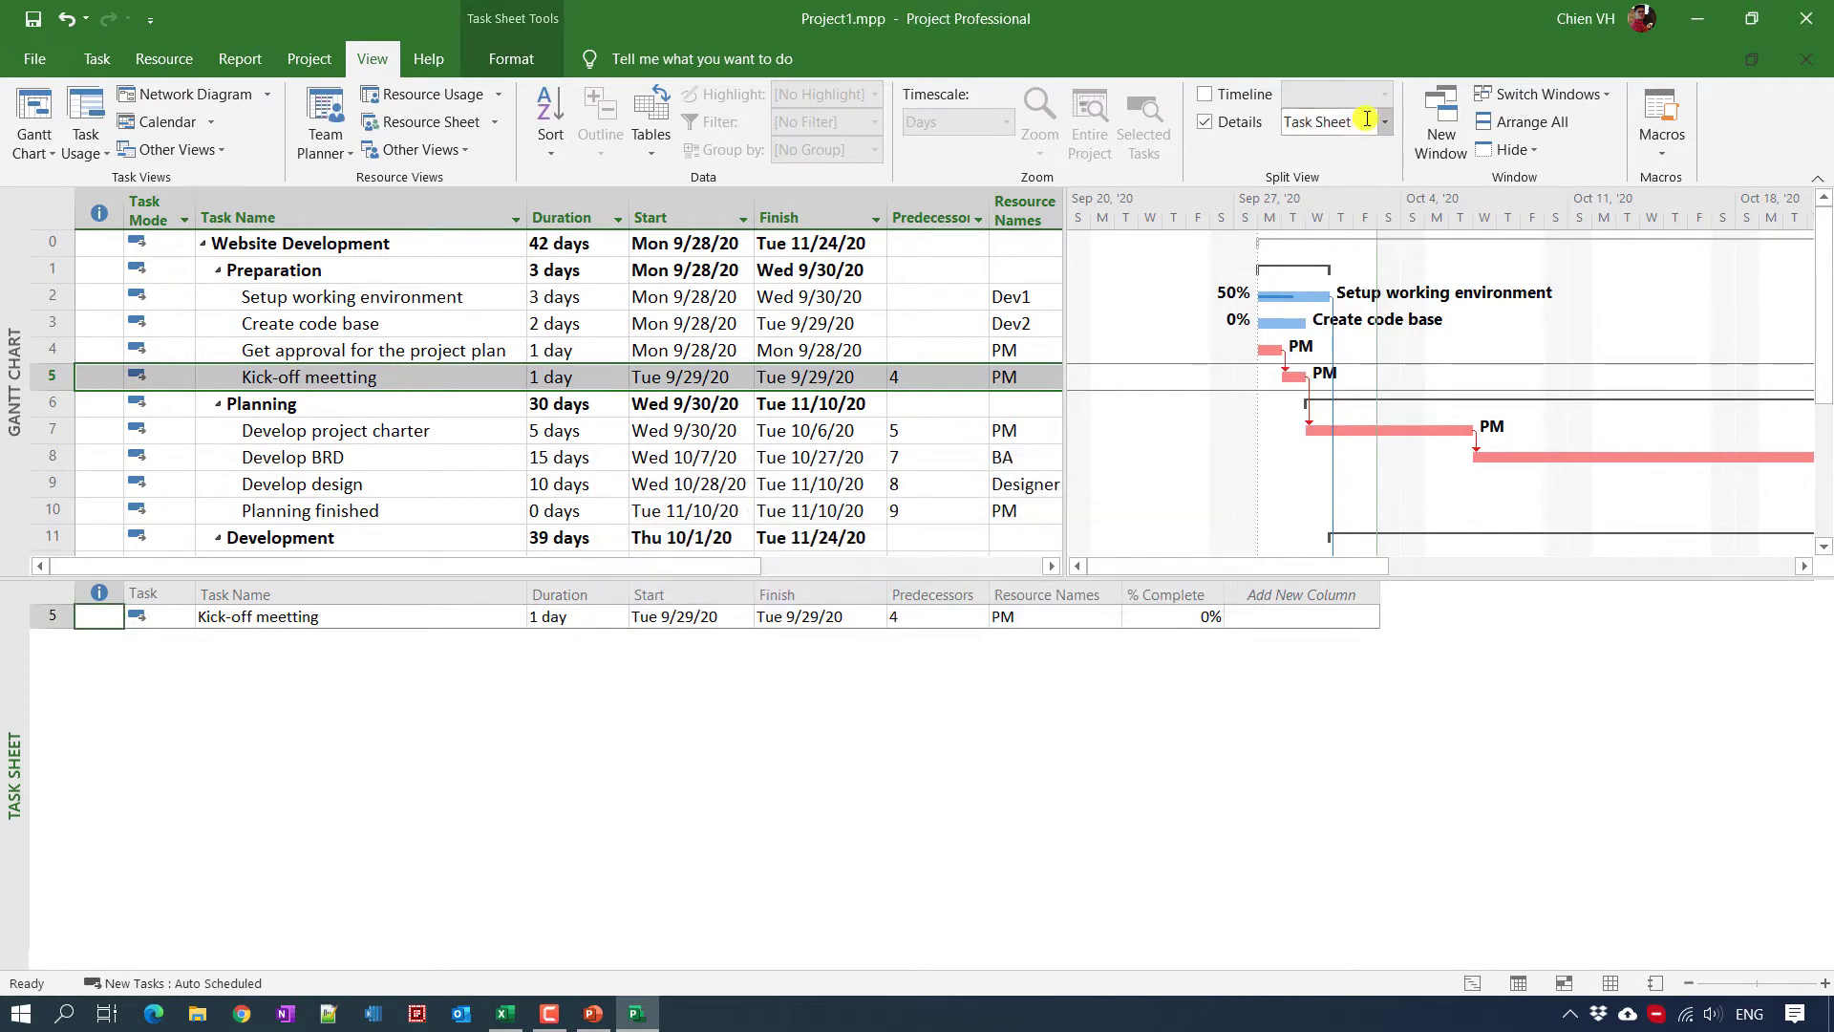
Step: Switch the lower pane to Resource Usage, then to Network Diagram
click(1385, 124)
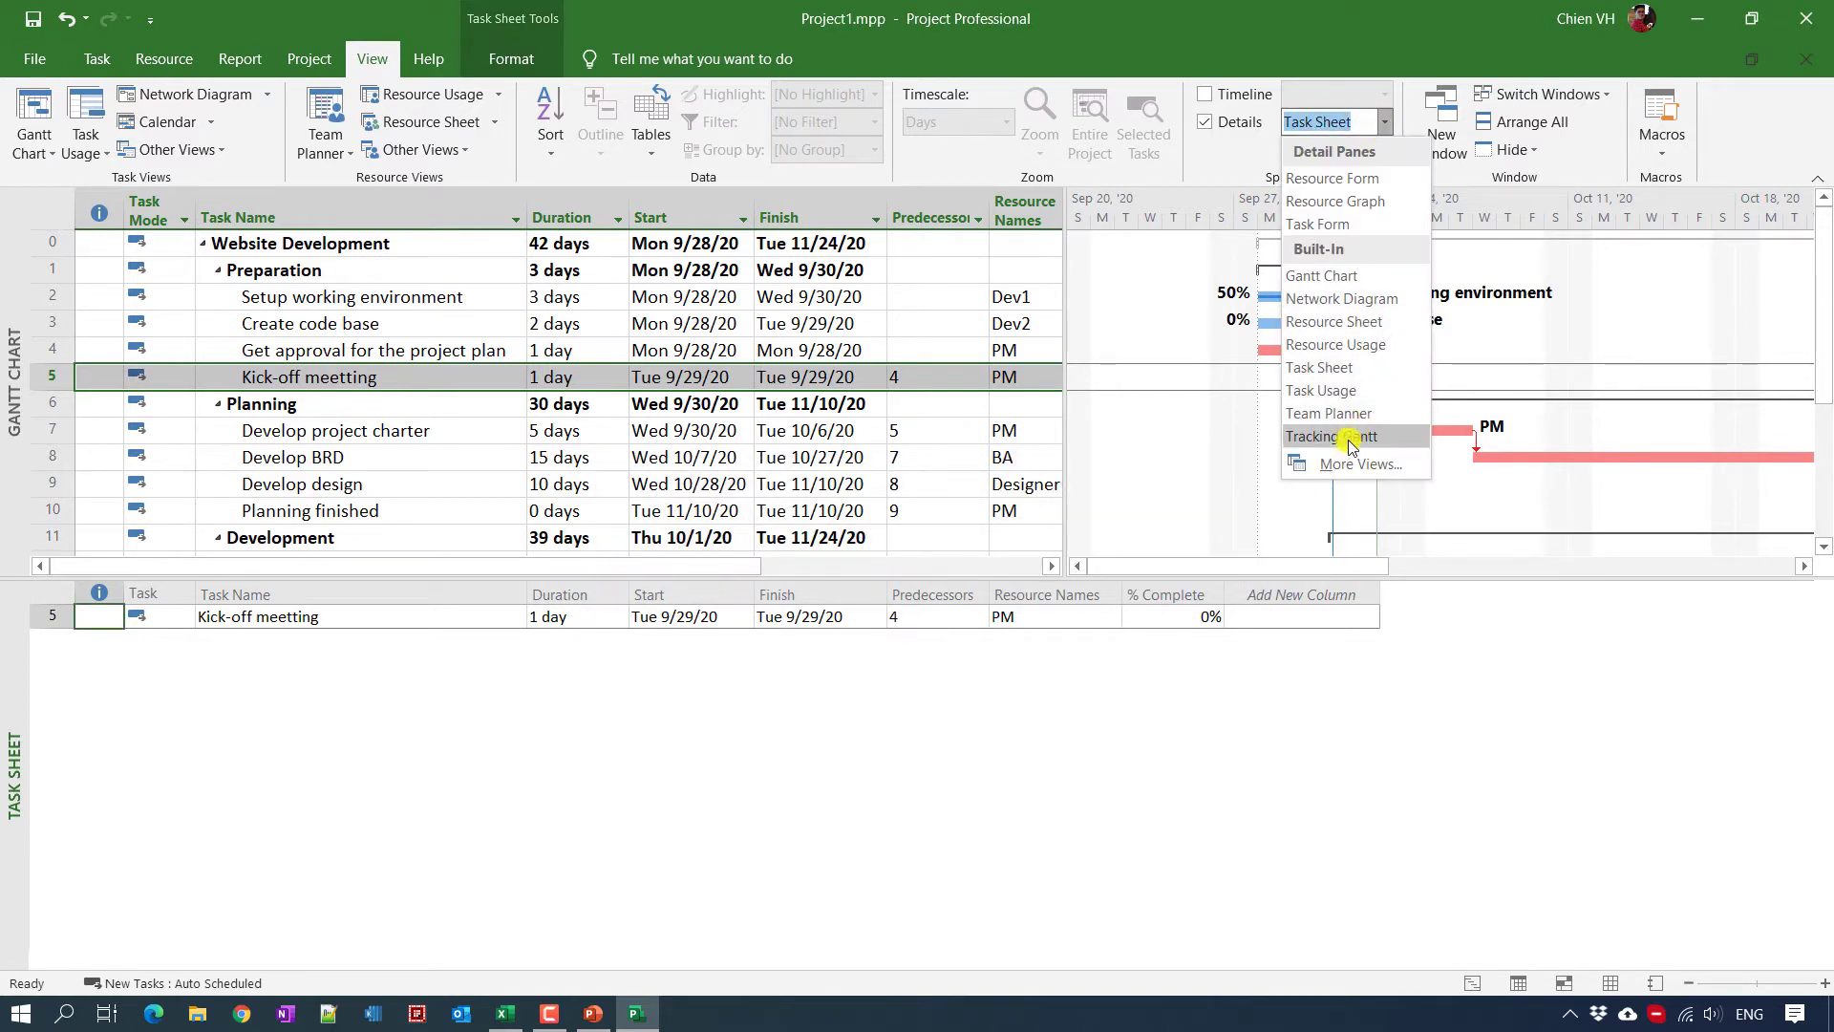
click(1354, 348)
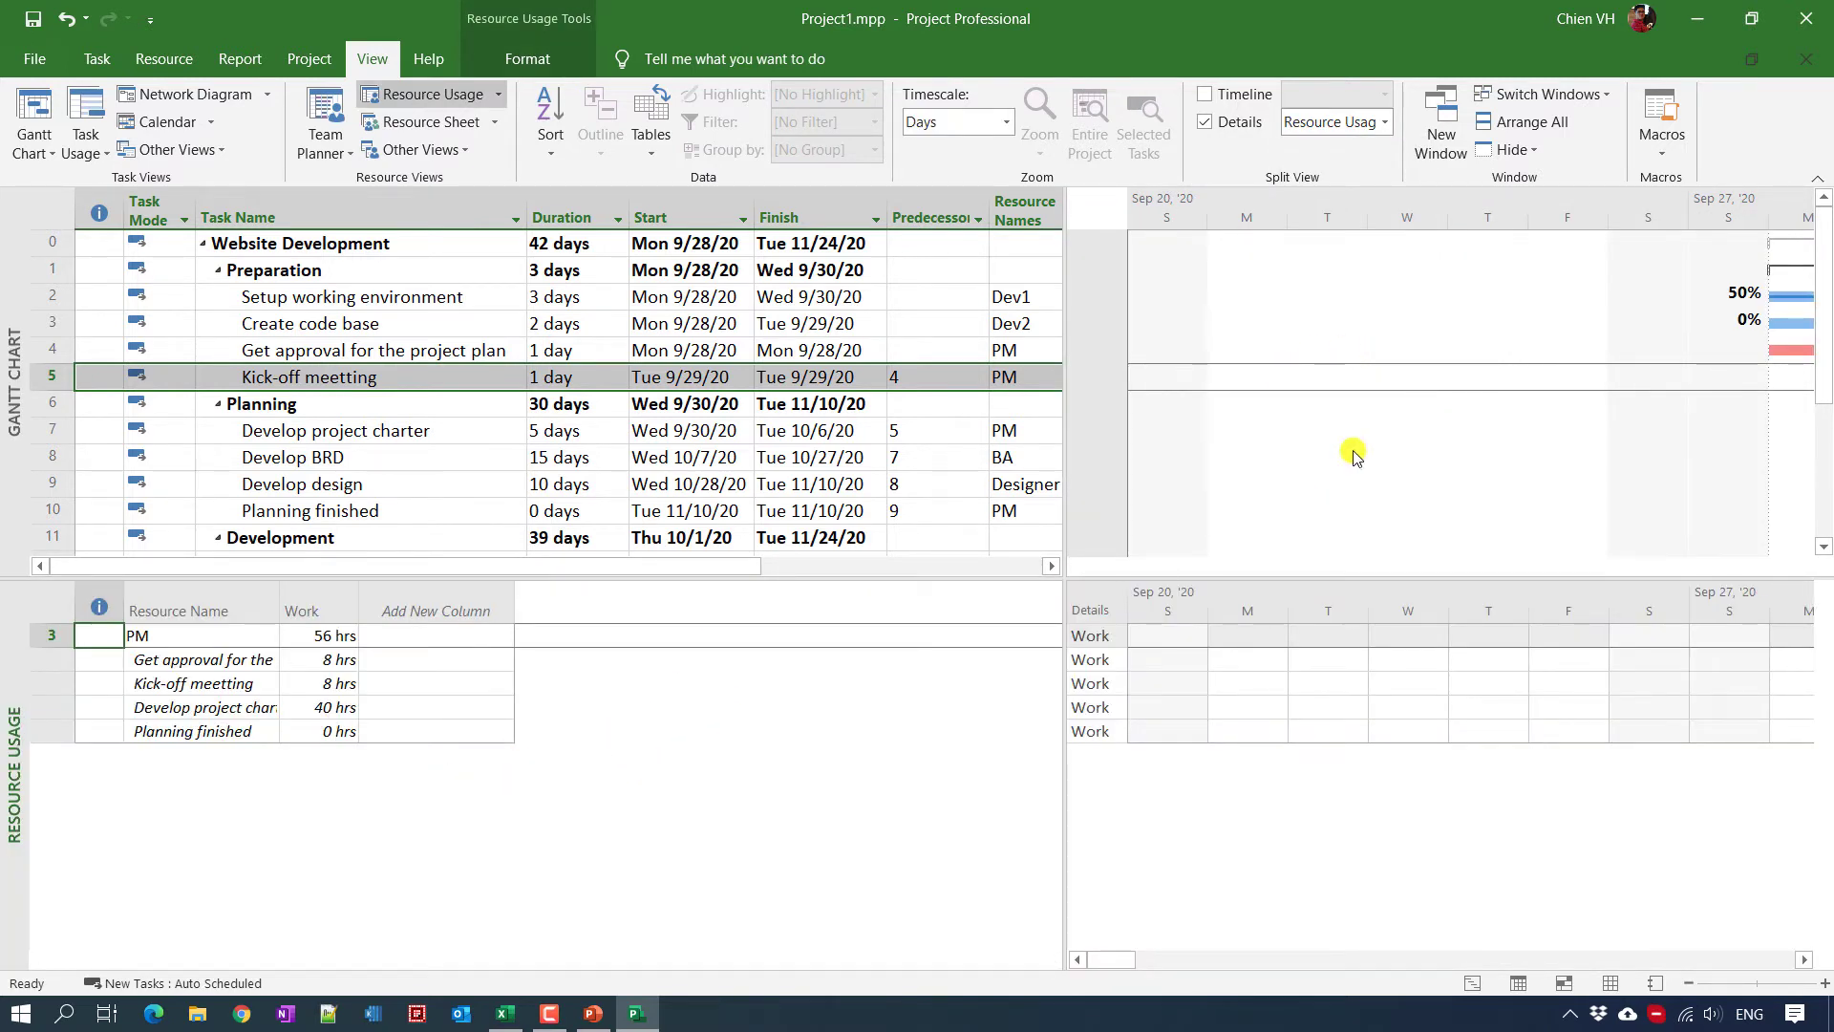
click(1385, 122)
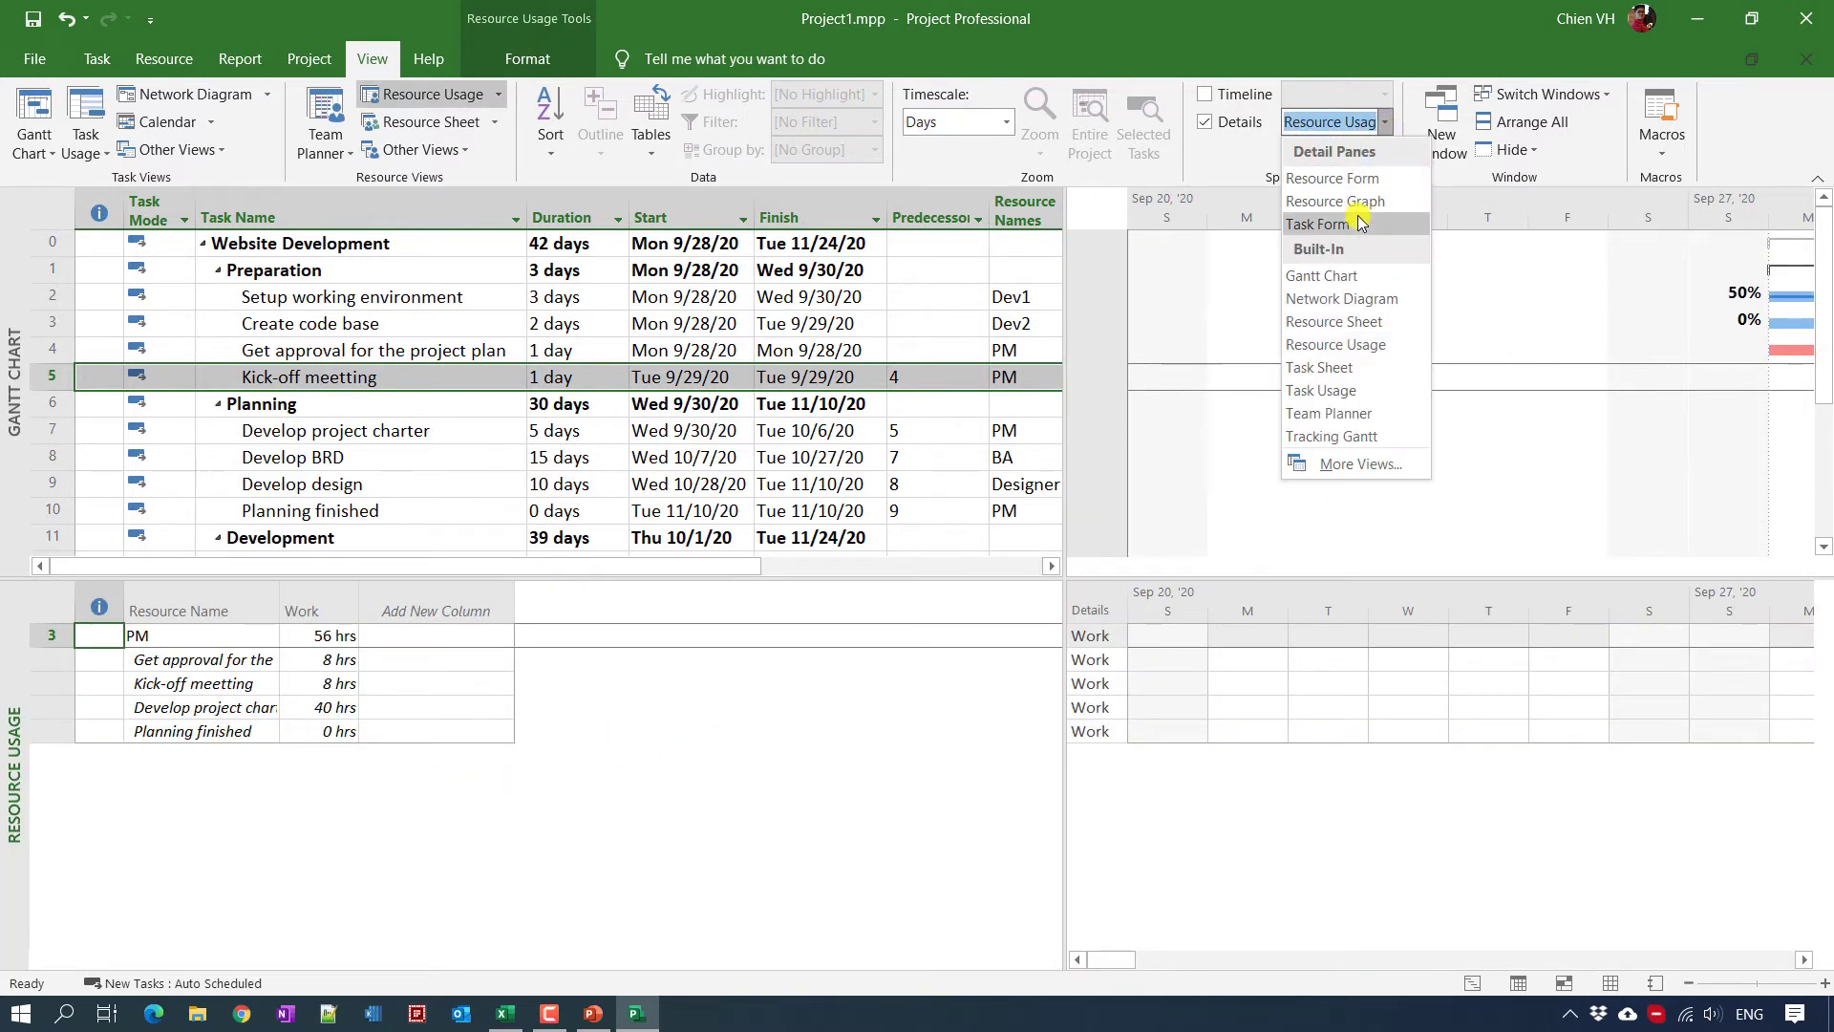
click(1335, 299)
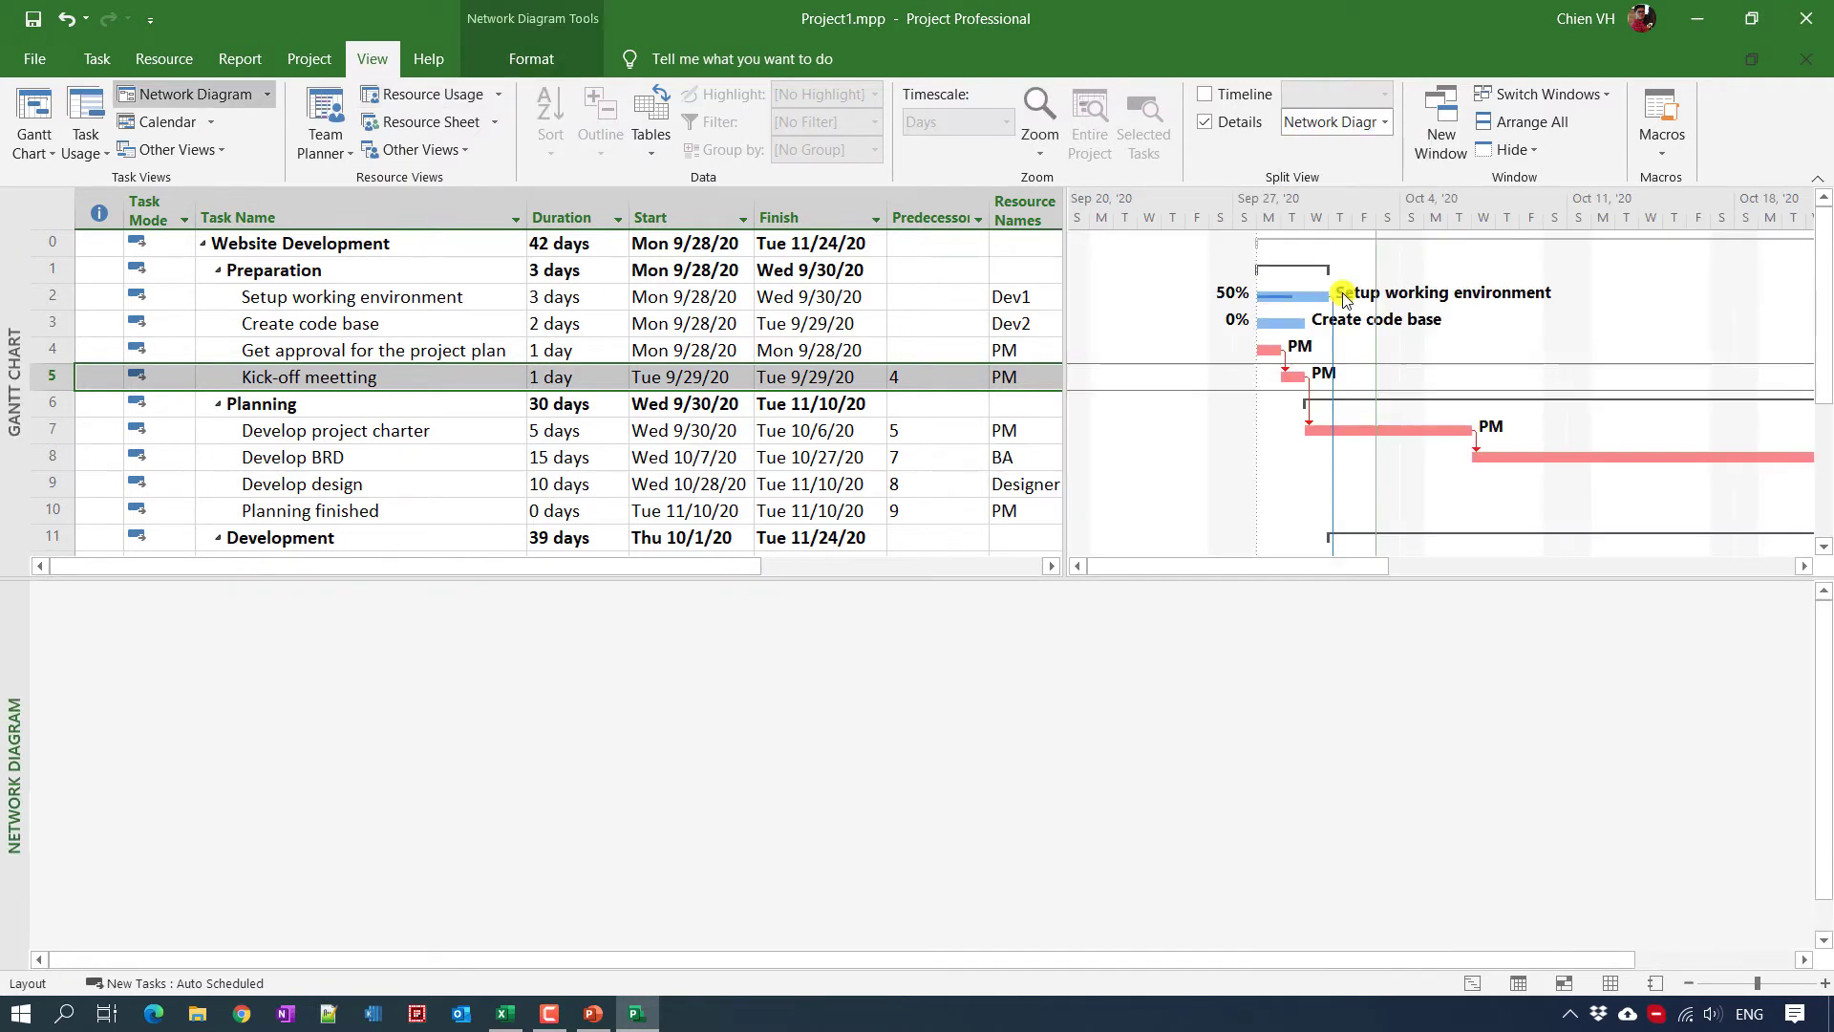
drag(634, 575, 634, 606)
click(1376, 125)
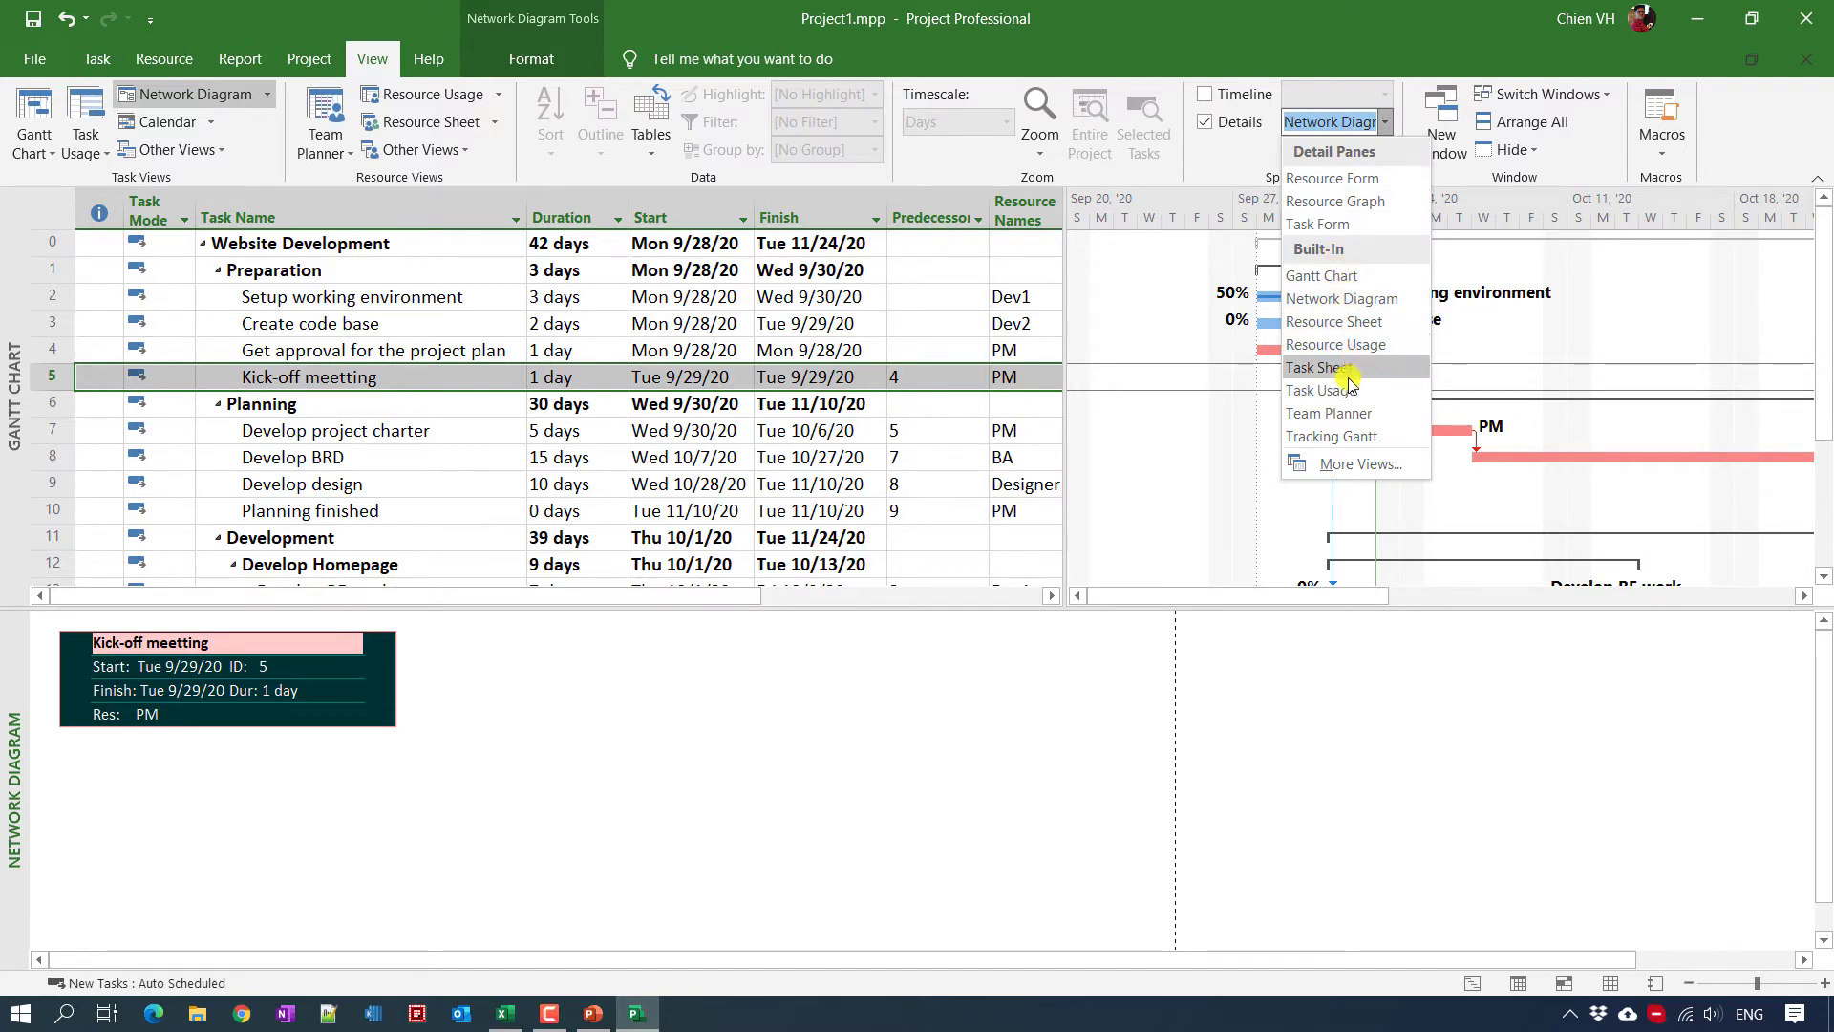
Step: Apply Task Details Form from More Views and show Develop project charter in it
click(1376, 465)
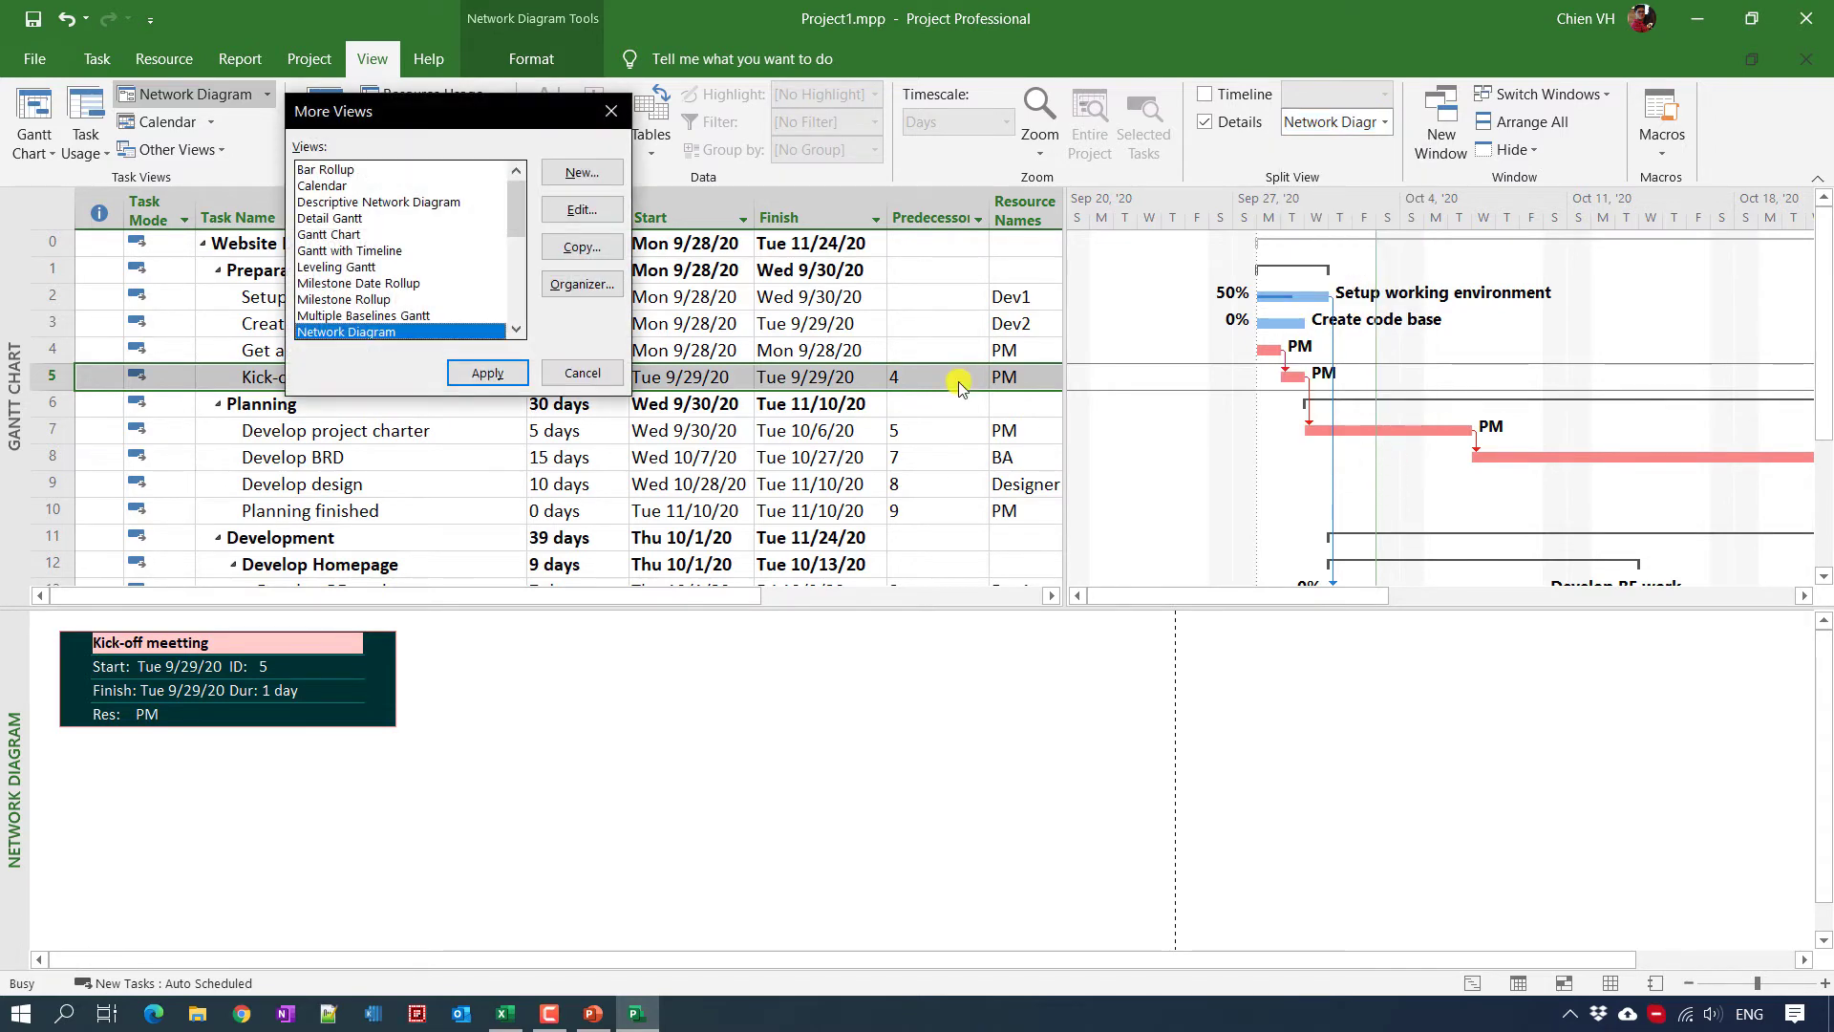
drag(447, 109, 968, 357)
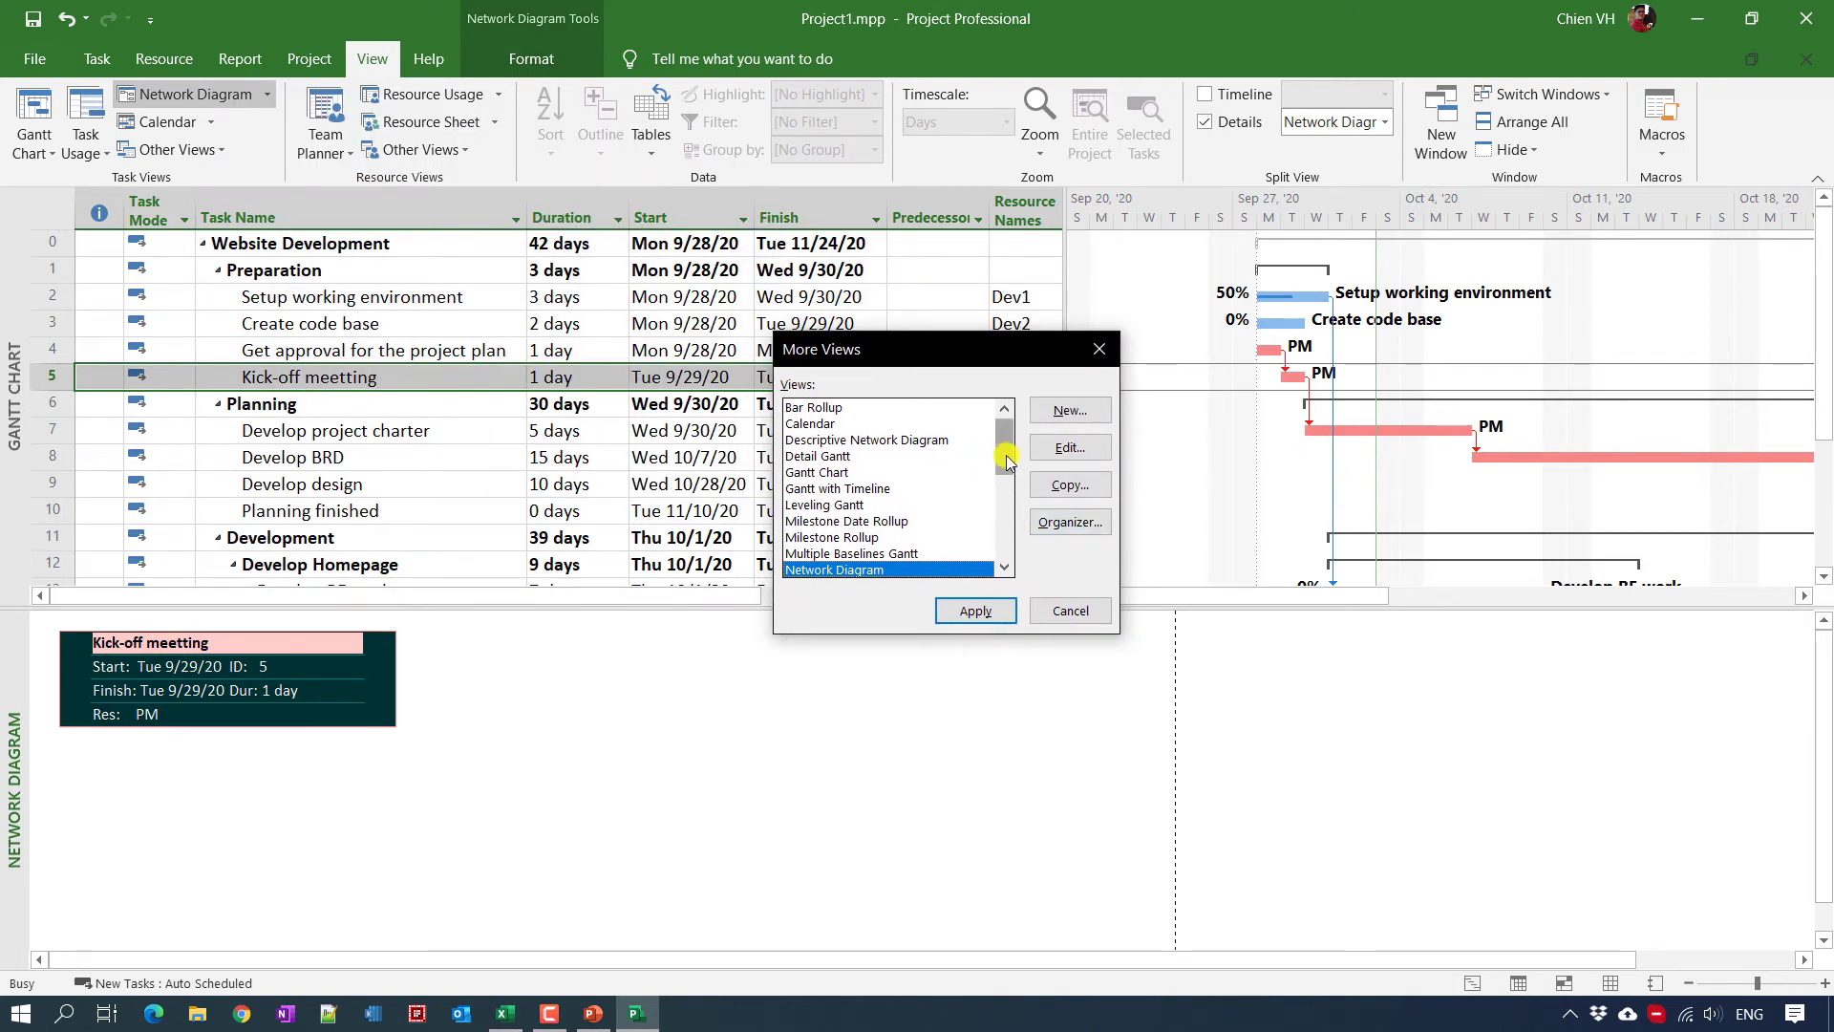
drag(1007, 461, 1017, 529)
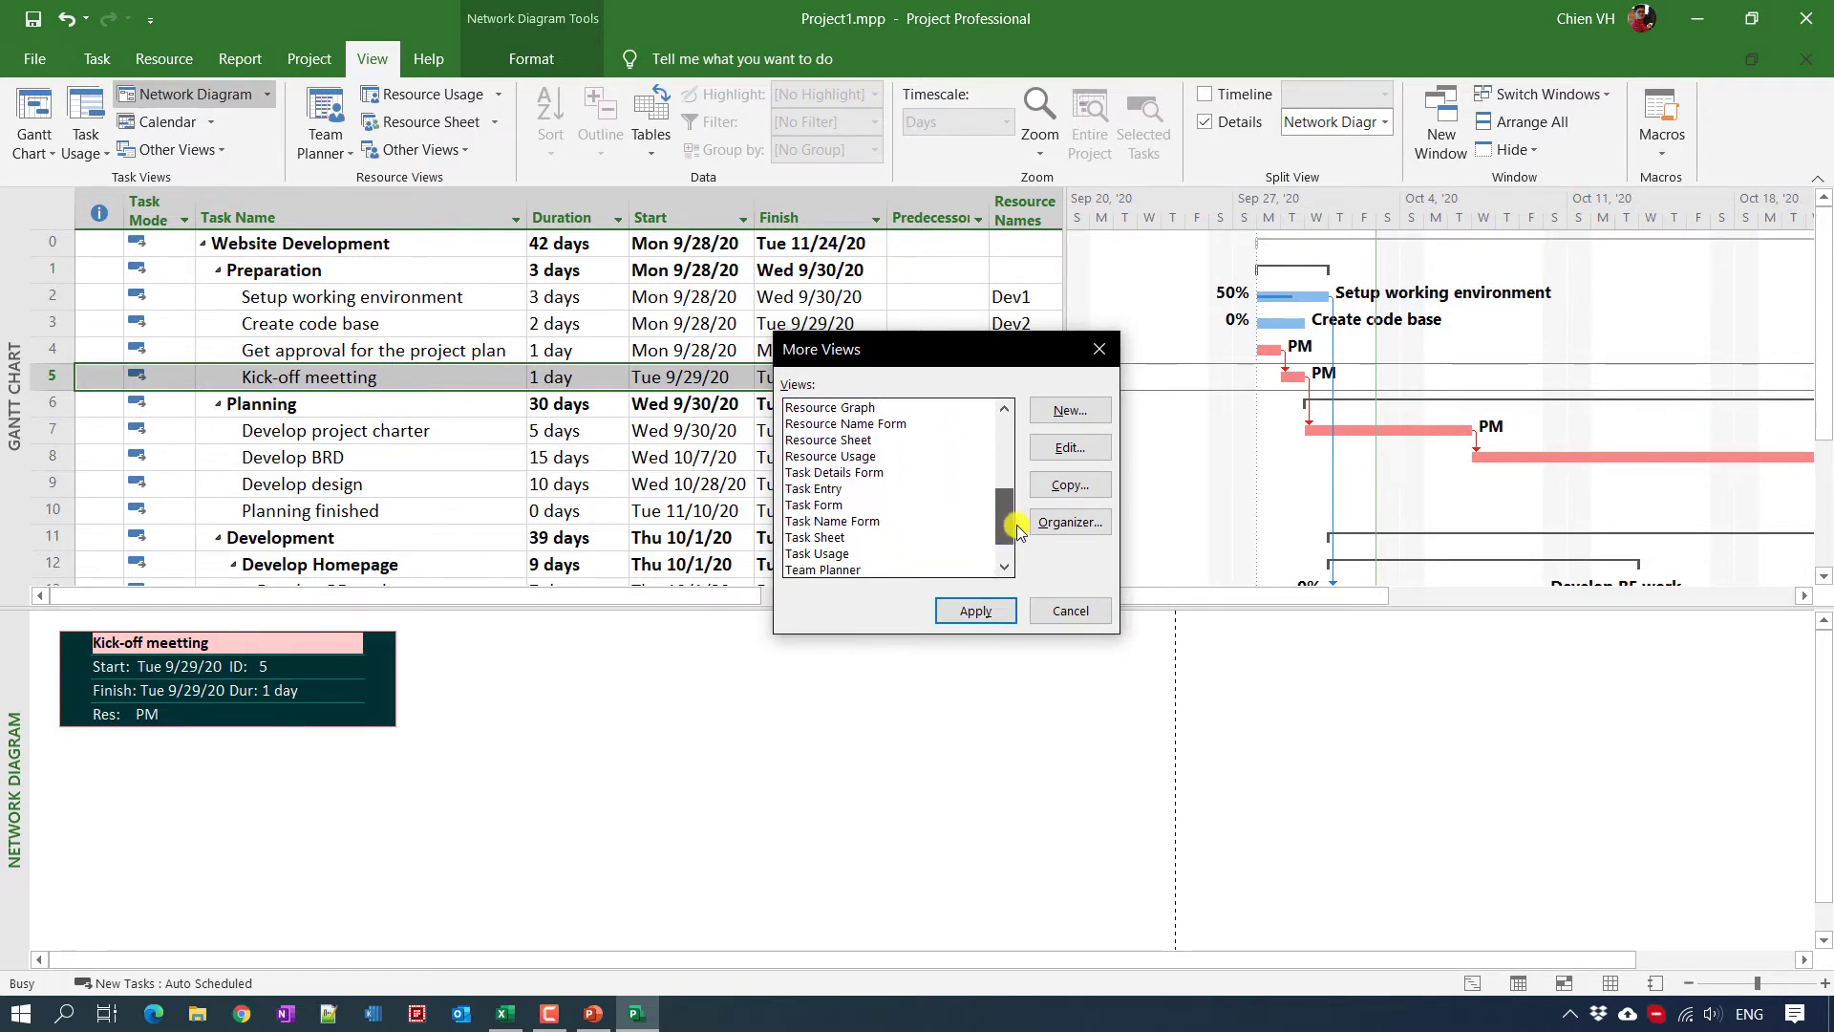
click(834, 473)
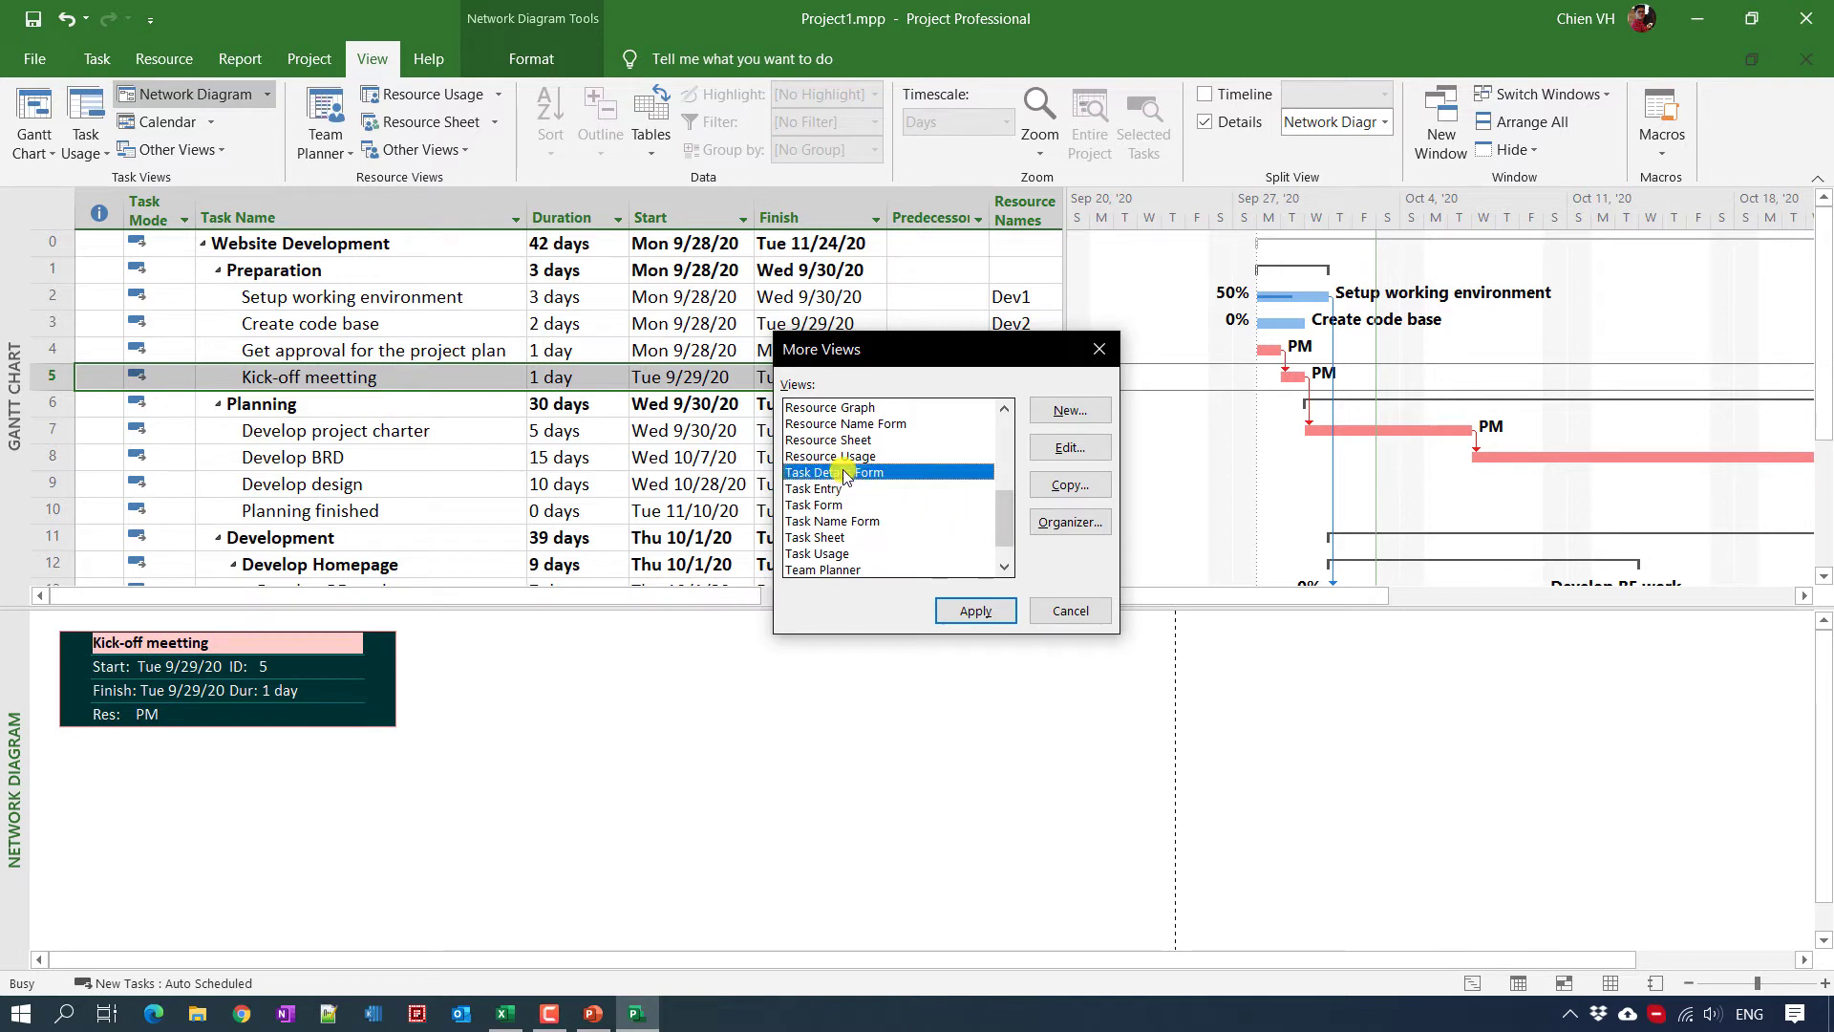
click(975, 612)
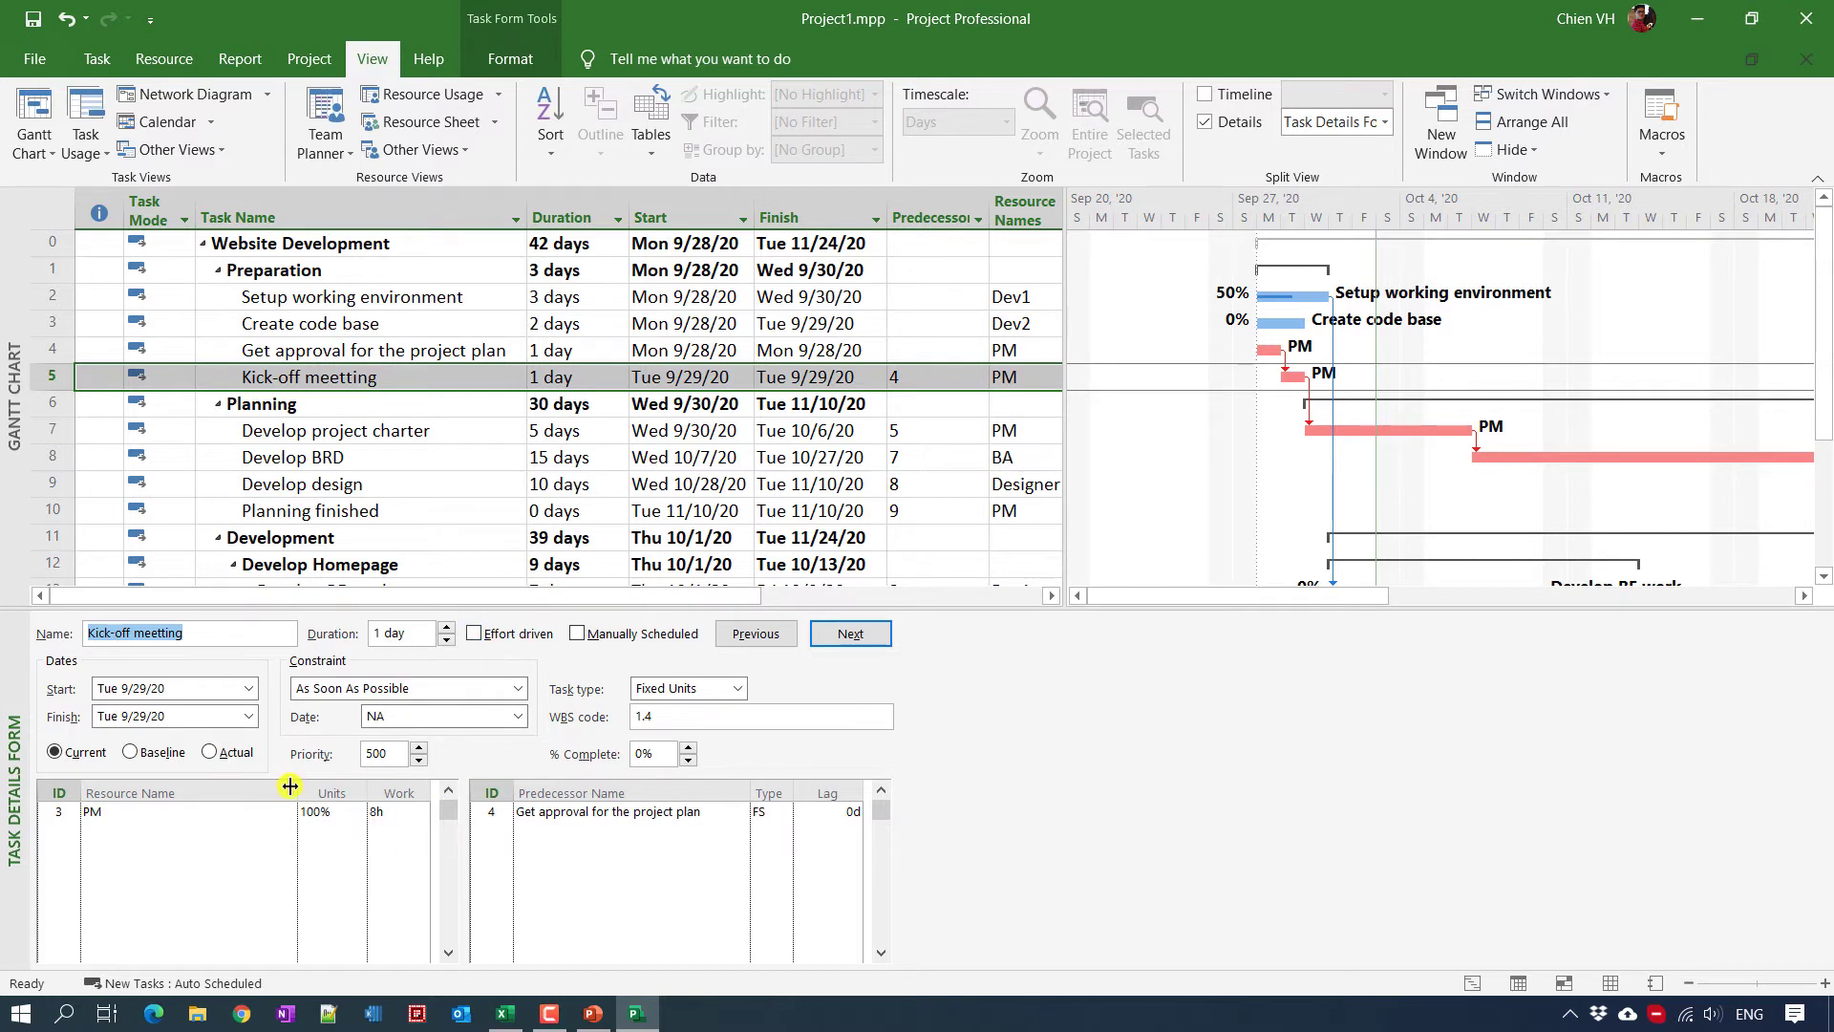
click(355, 430)
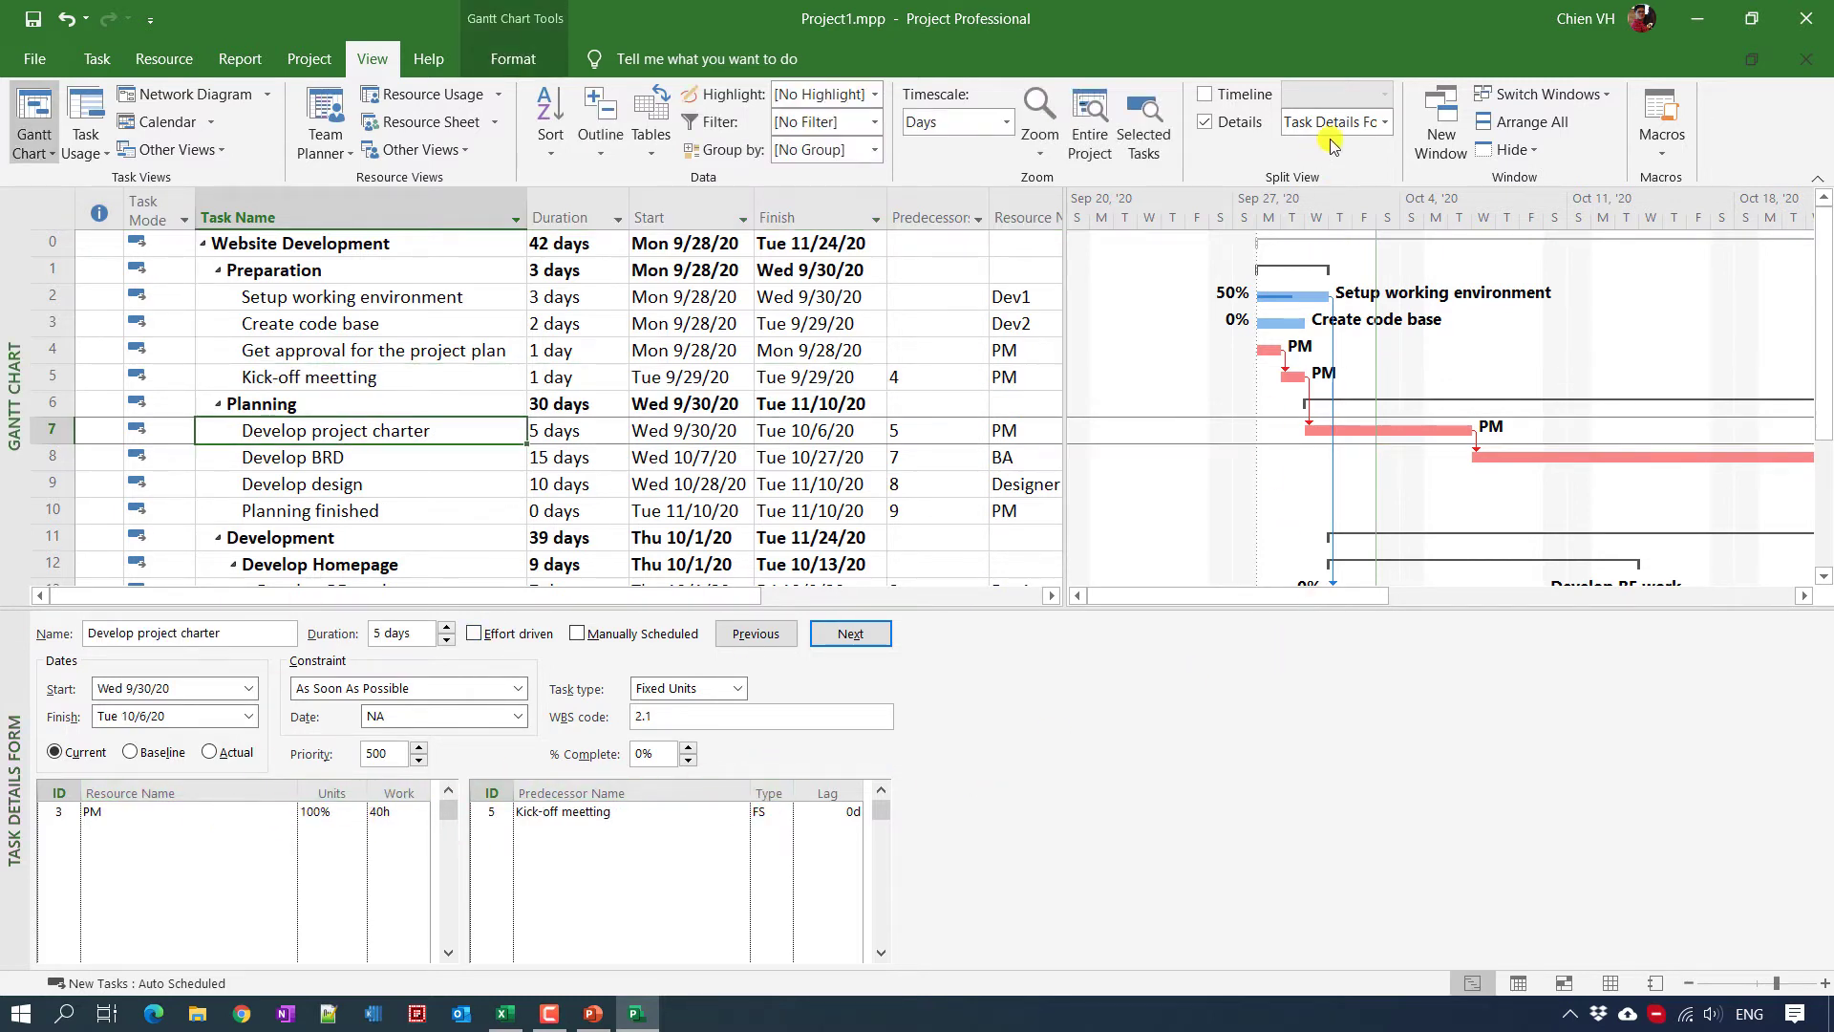
Step: Switch the lower pane to the Detail Gantt view from More Views
click(1385, 127)
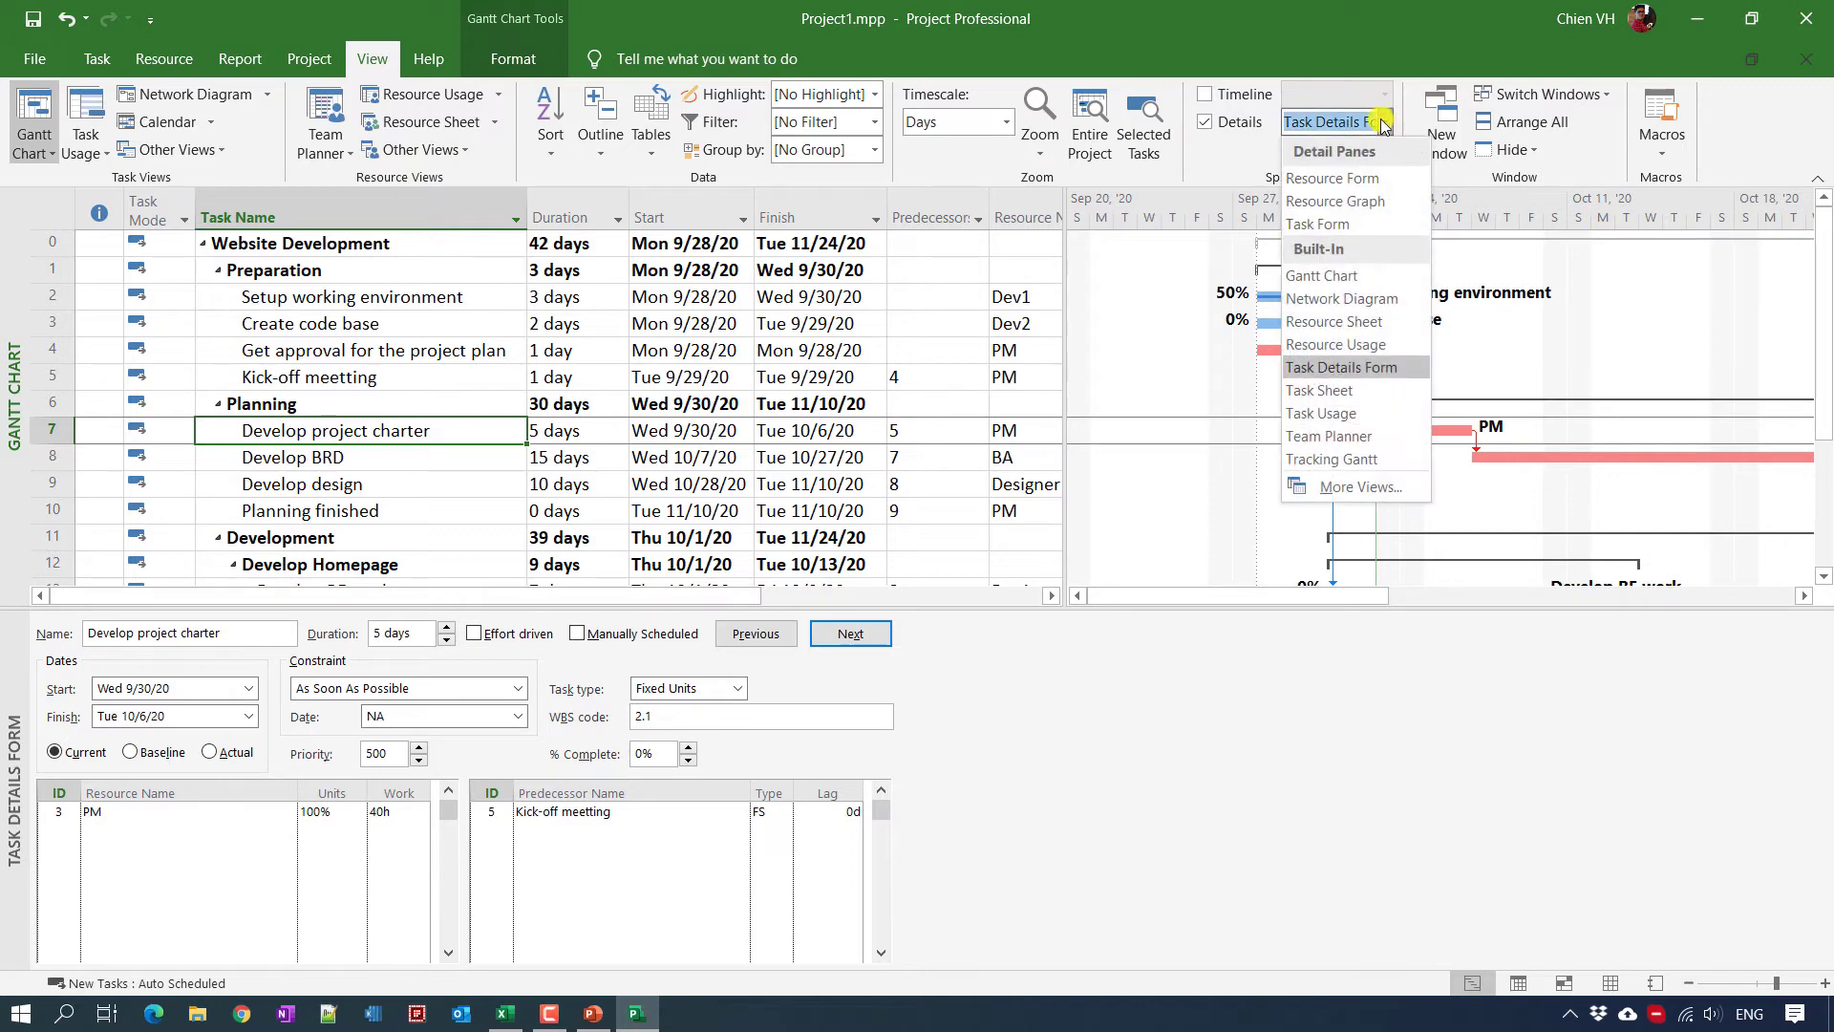
click(1376, 493)
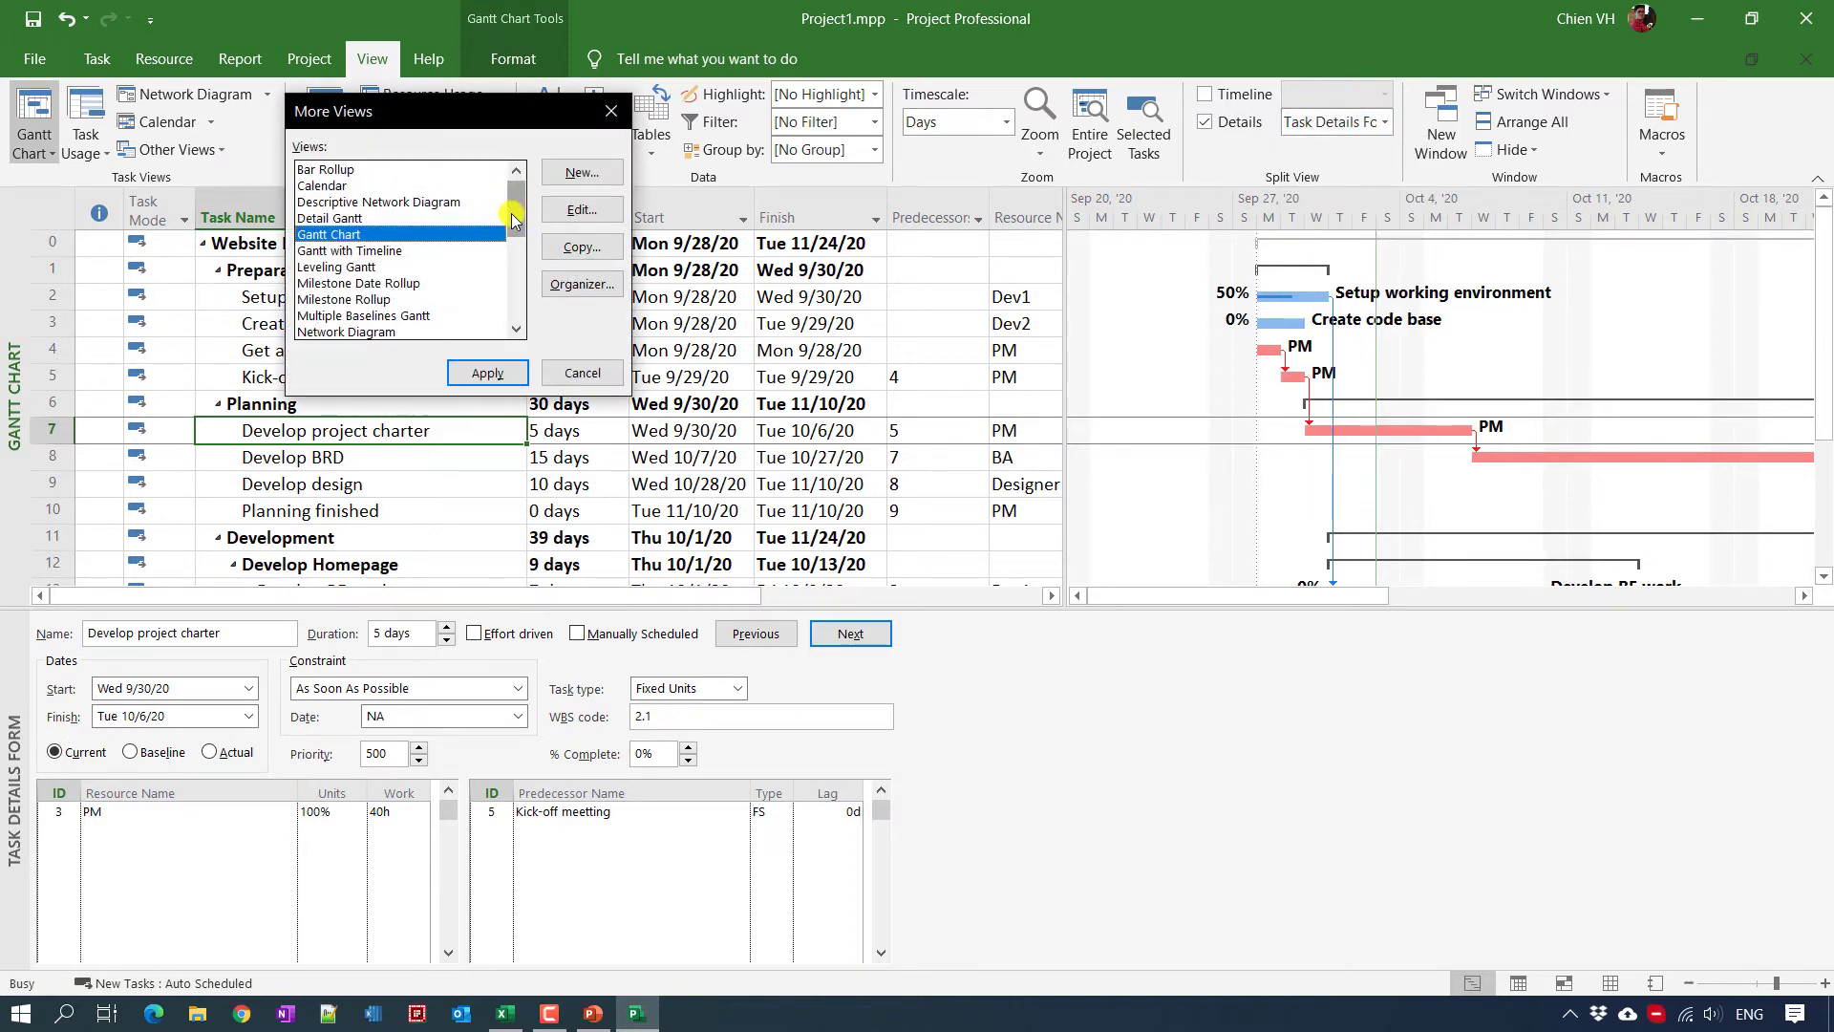
drag(516, 215, 528, 299)
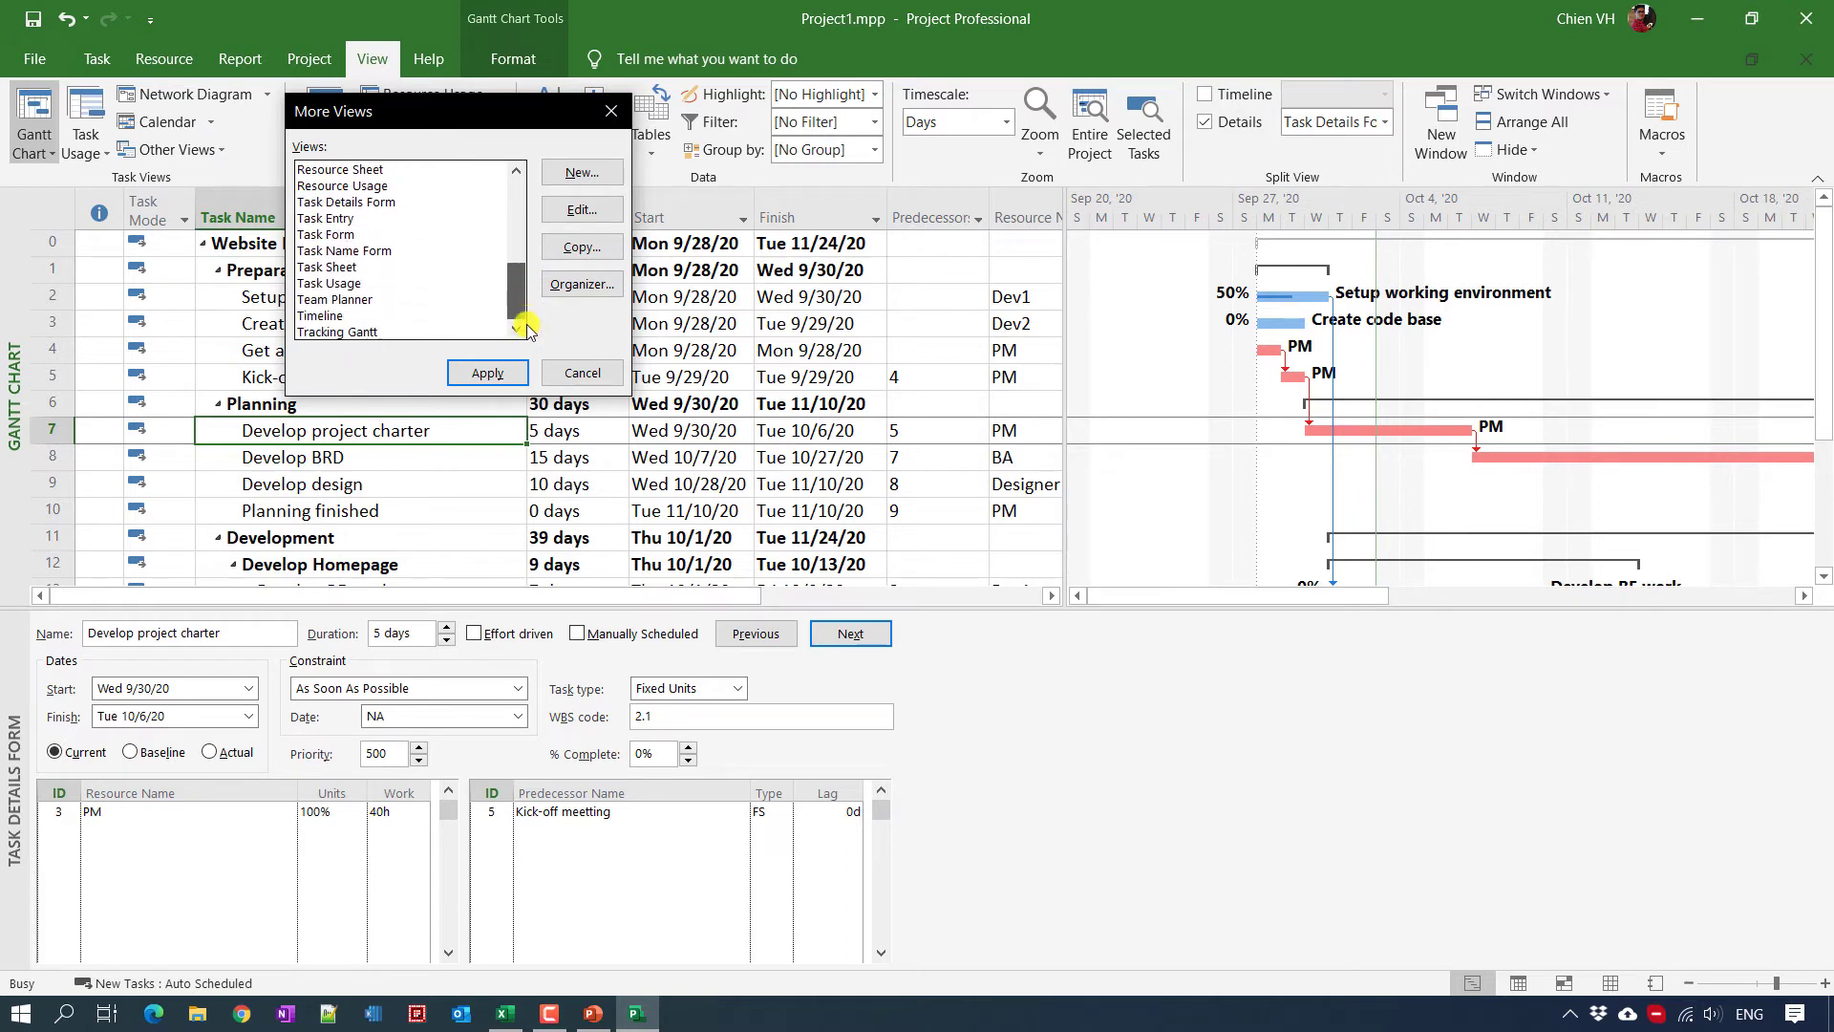
drag(527, 328, 519, 203)
click(488, 373)
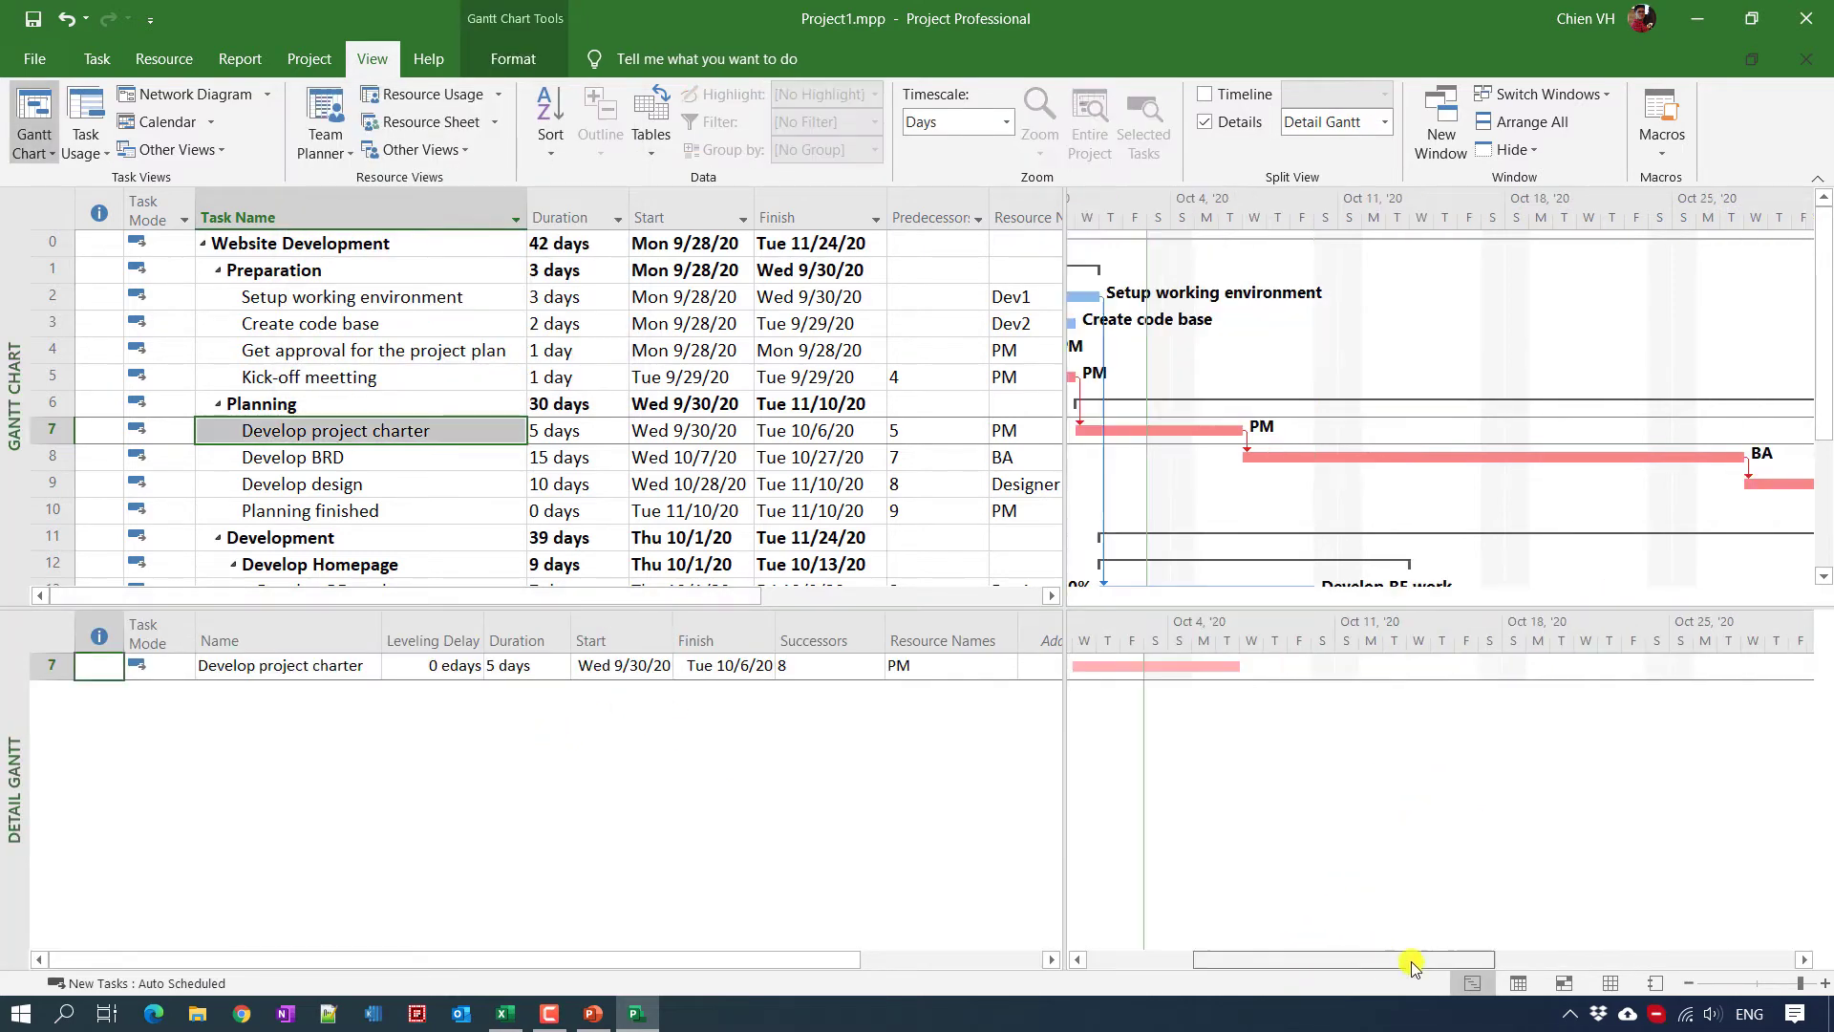
Step: Make the upper Gantt pane taller, then try different table widths before restoring the usual one
drag(1421, 967, 1142, 963)
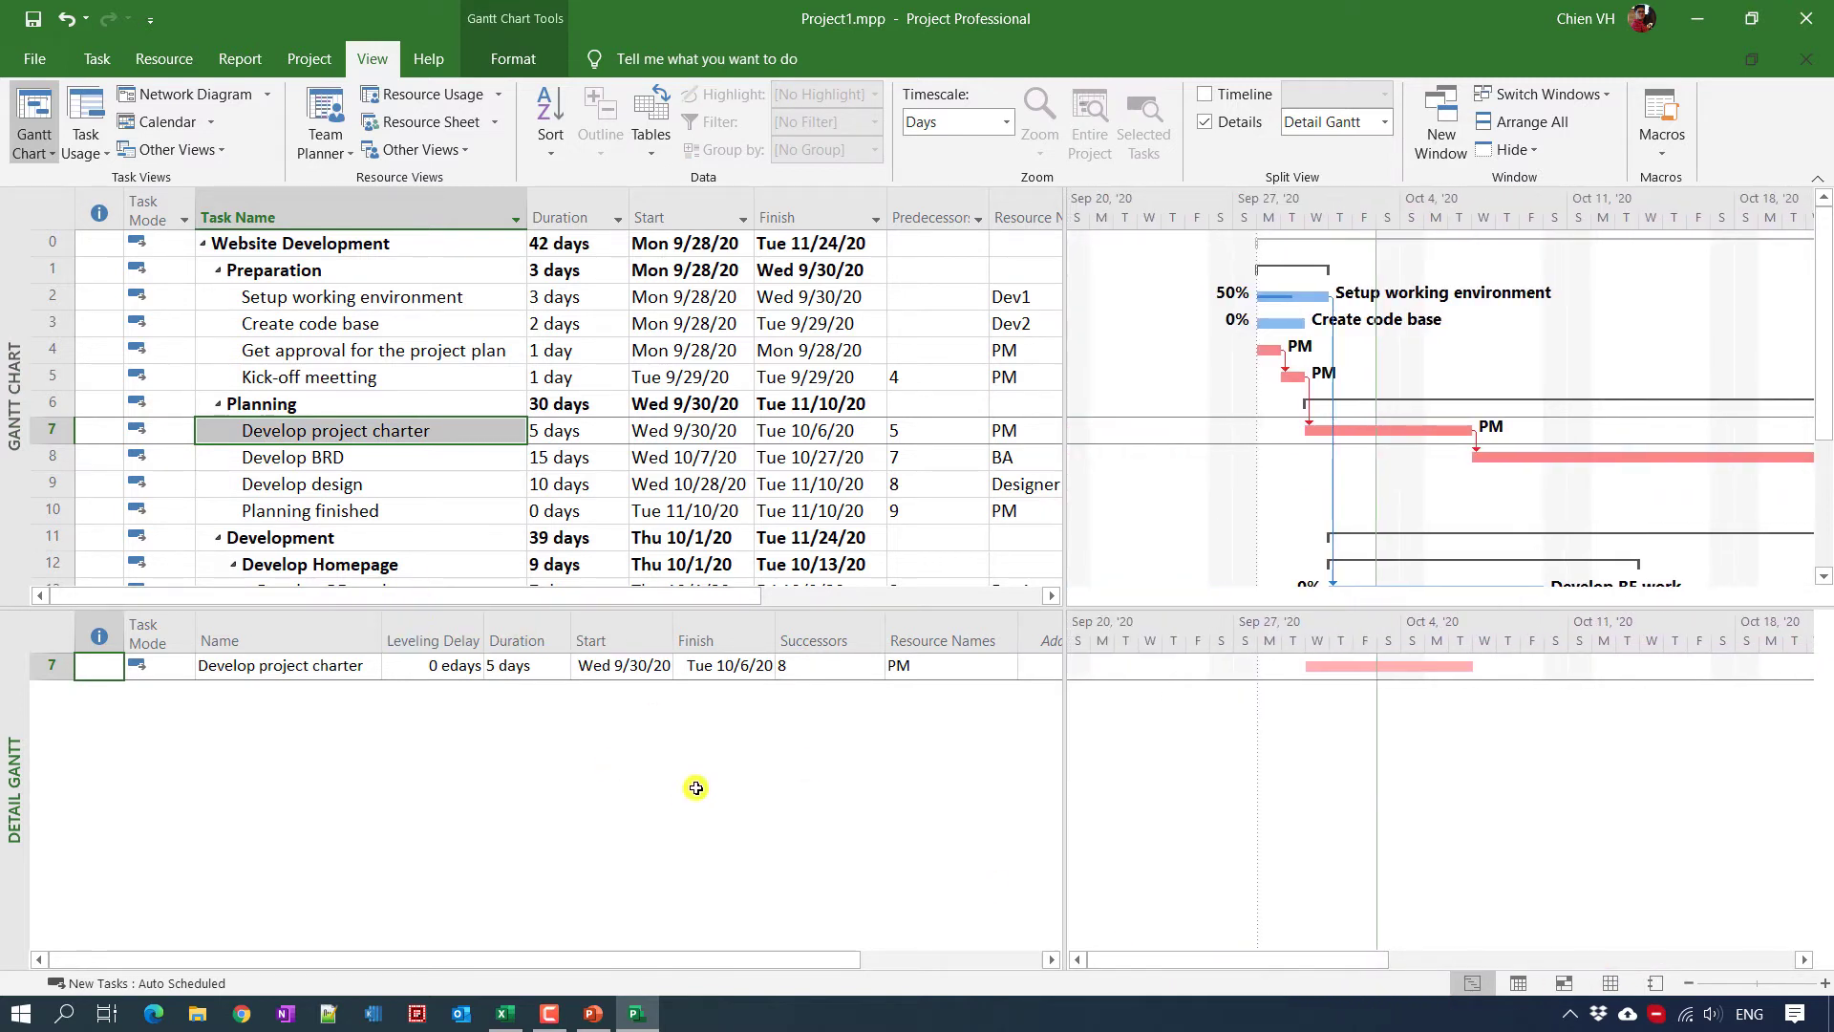
drag(733, 606, 737, 679)
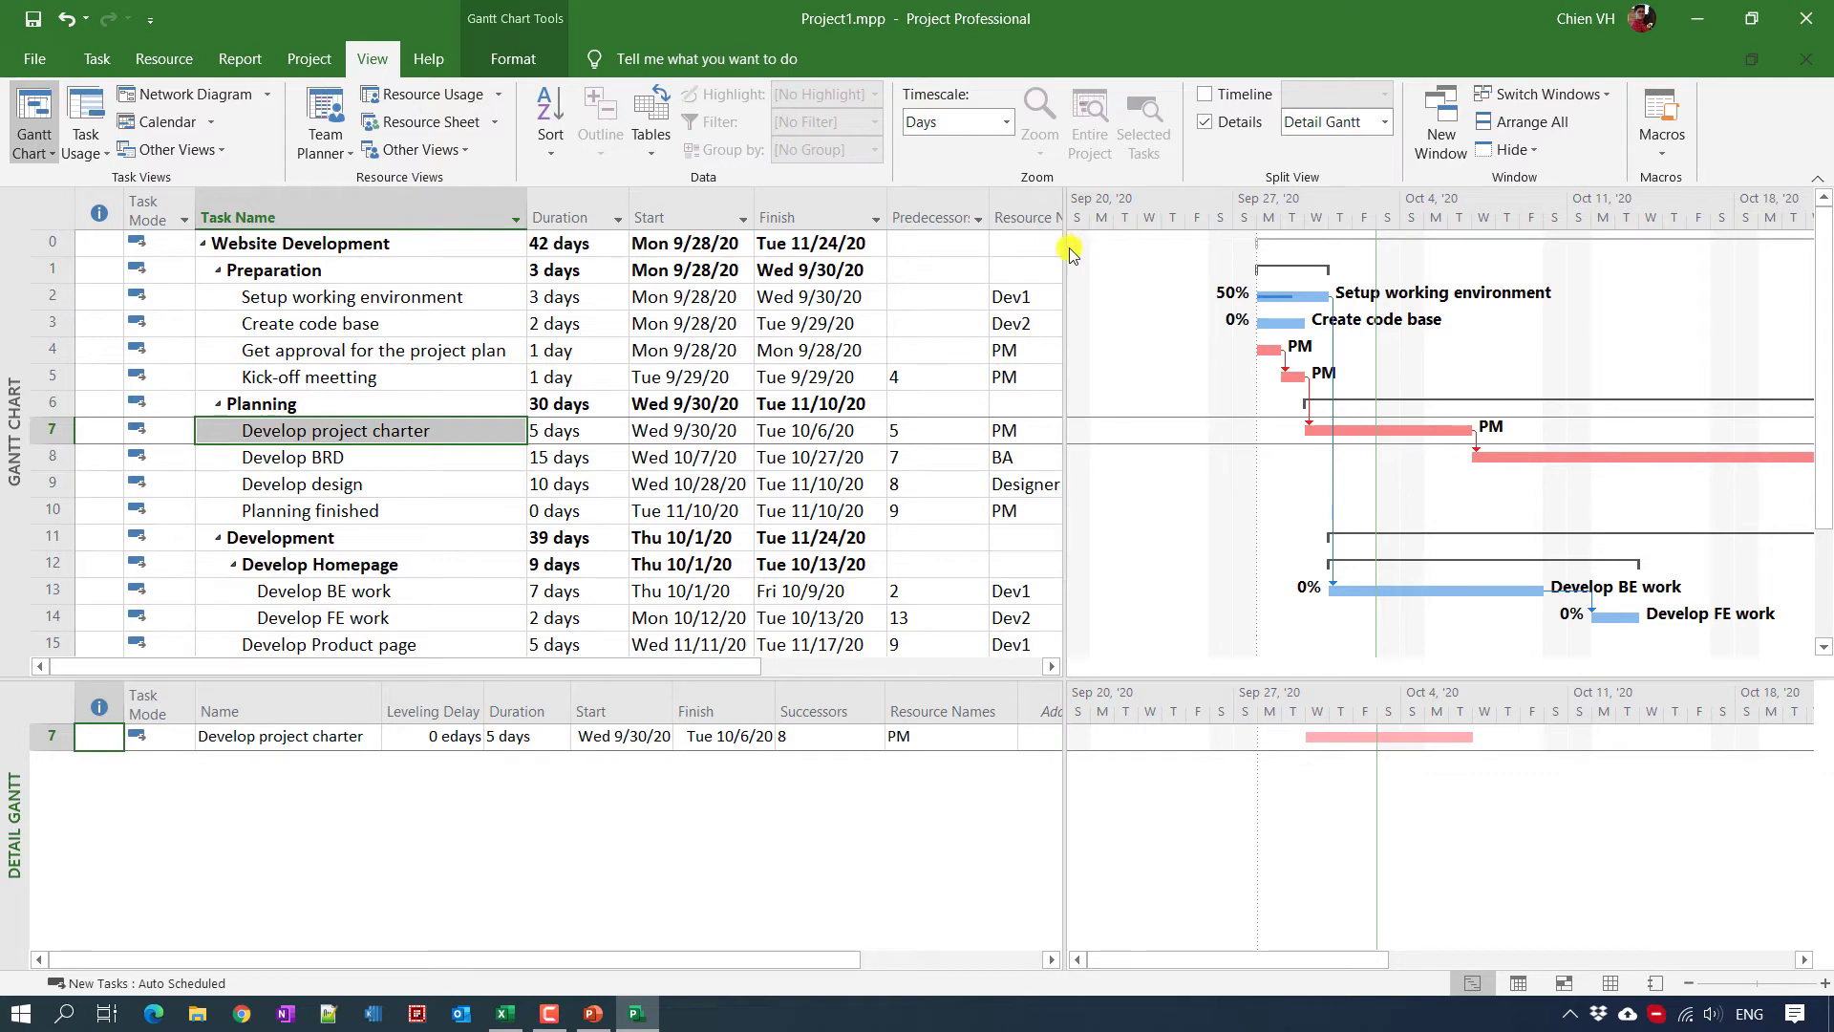
drag(1064, 248, 1737, 274)
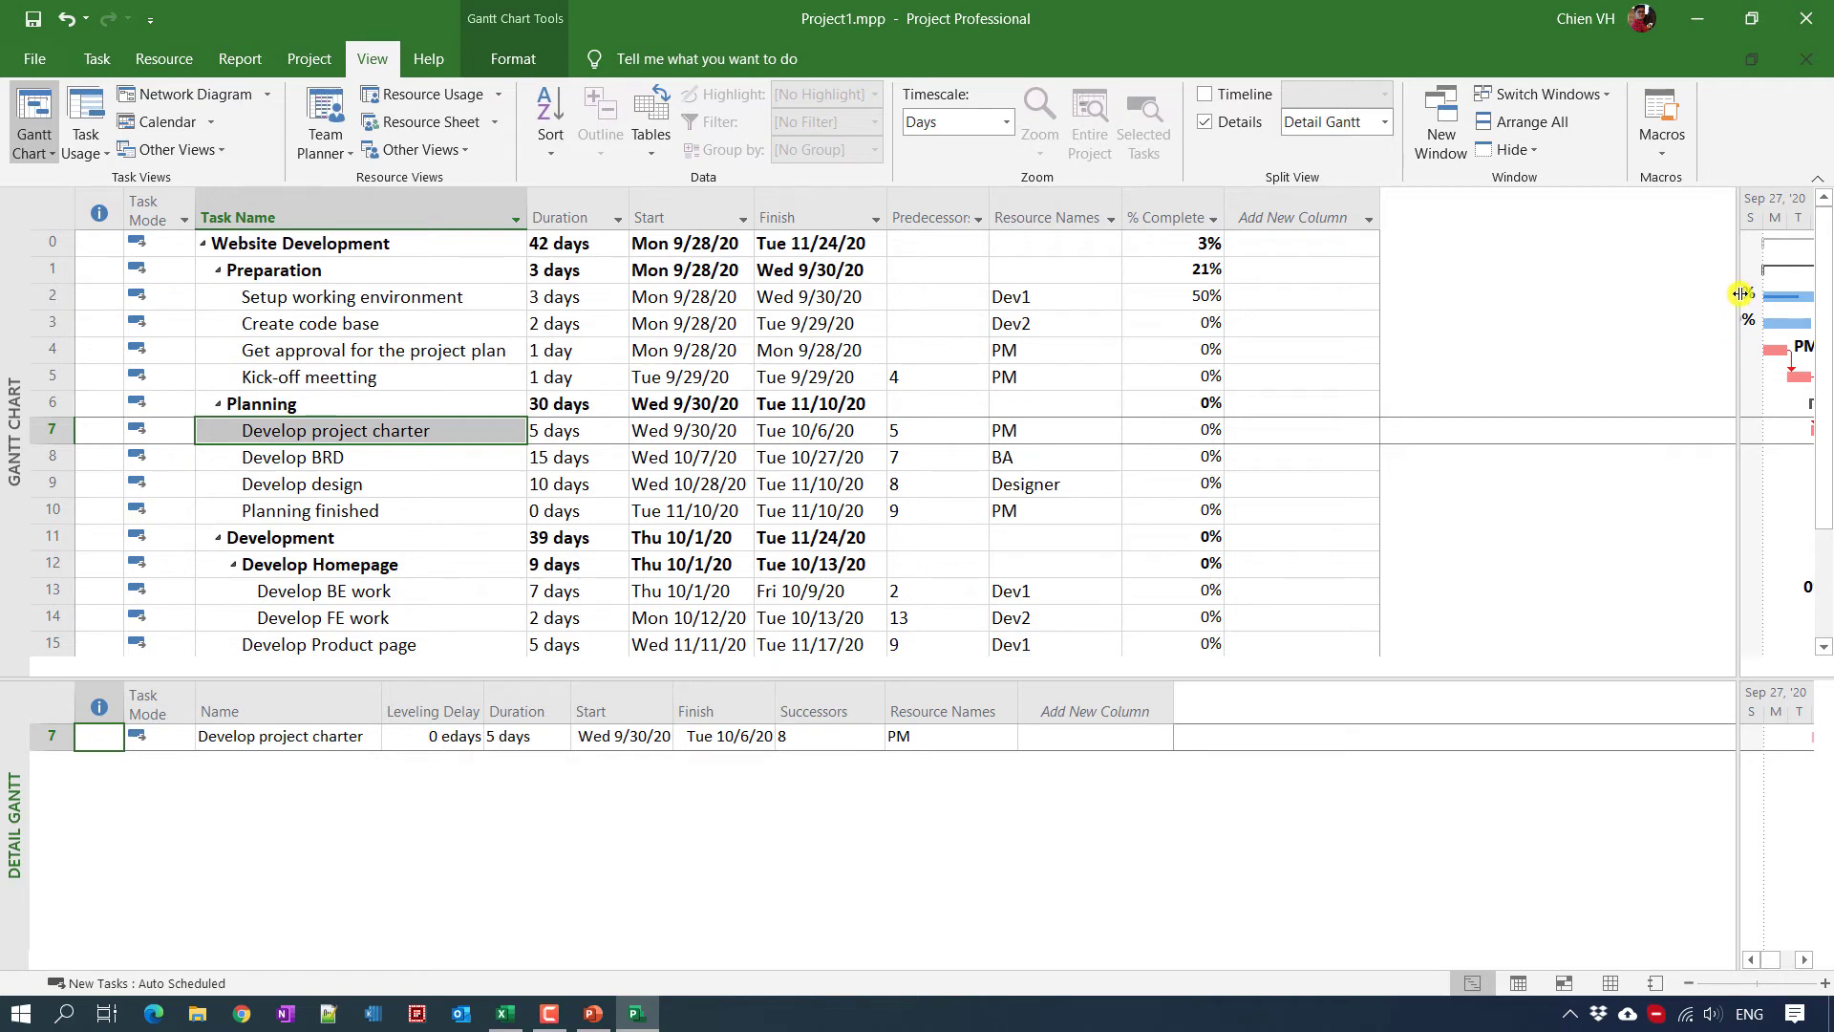
drag(1740, 294, 347, 336)
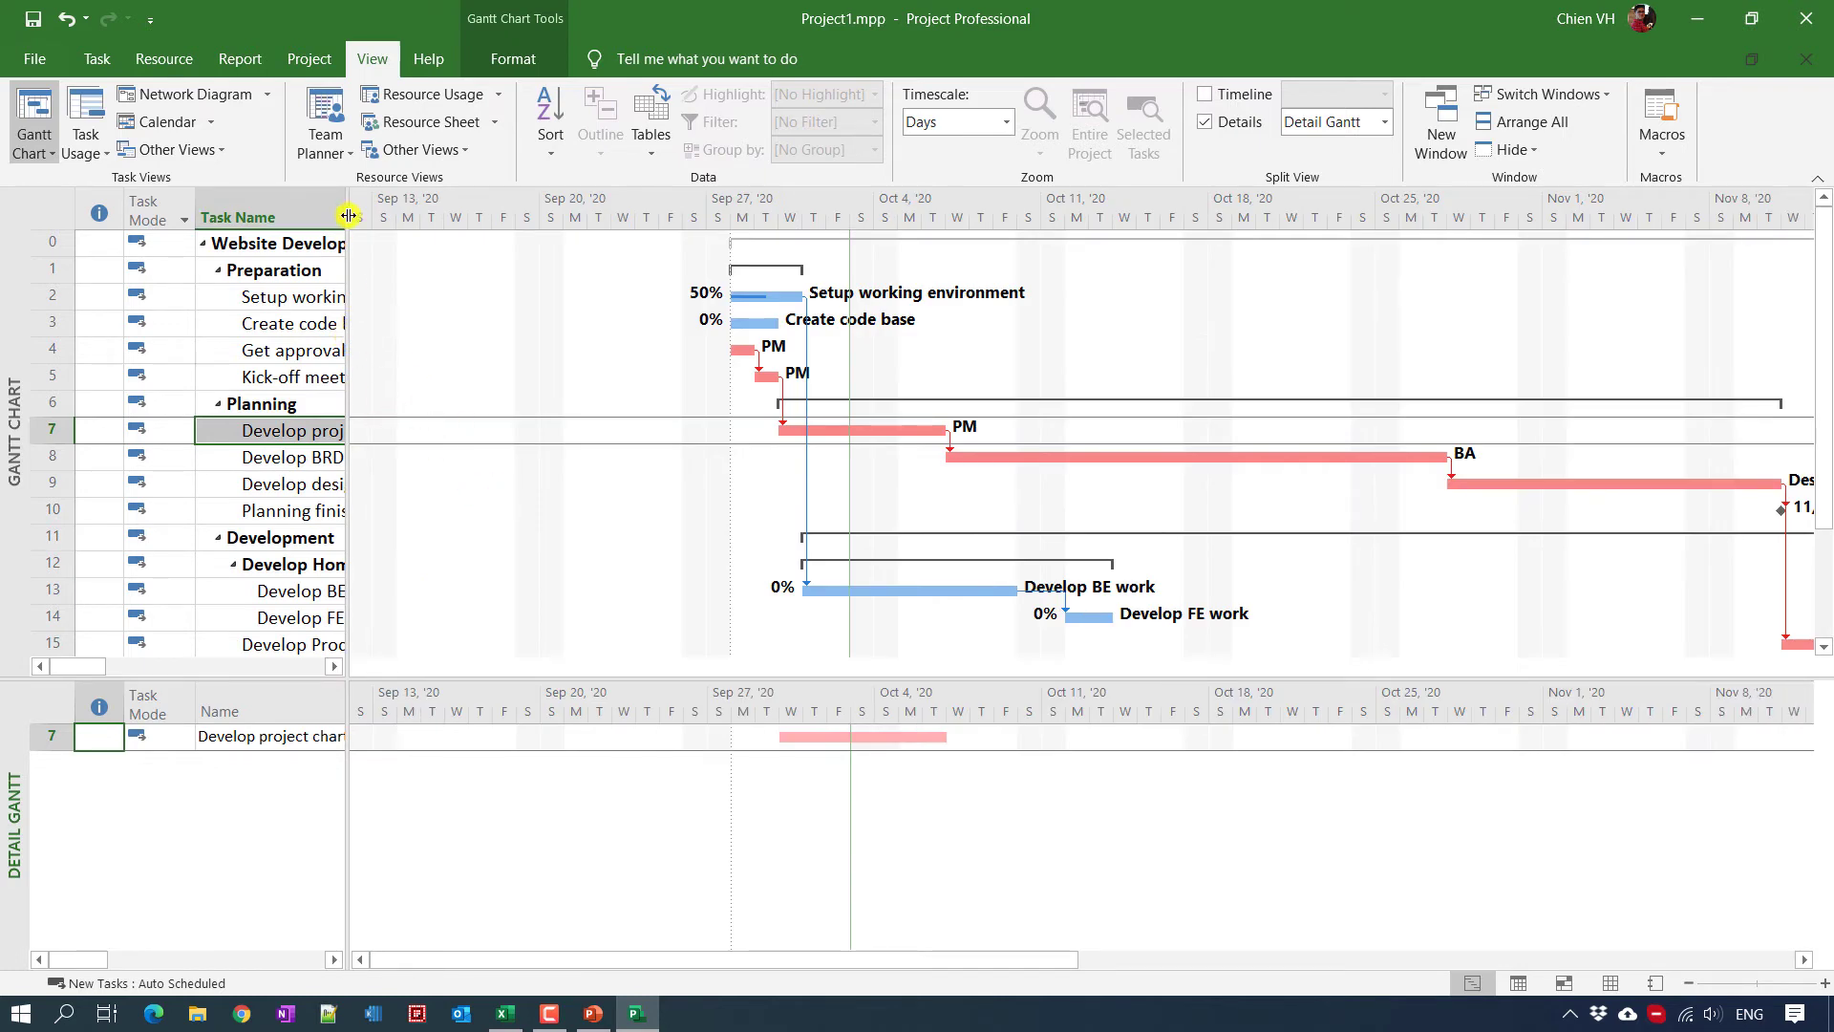
drag(195, 218, 148, 278)
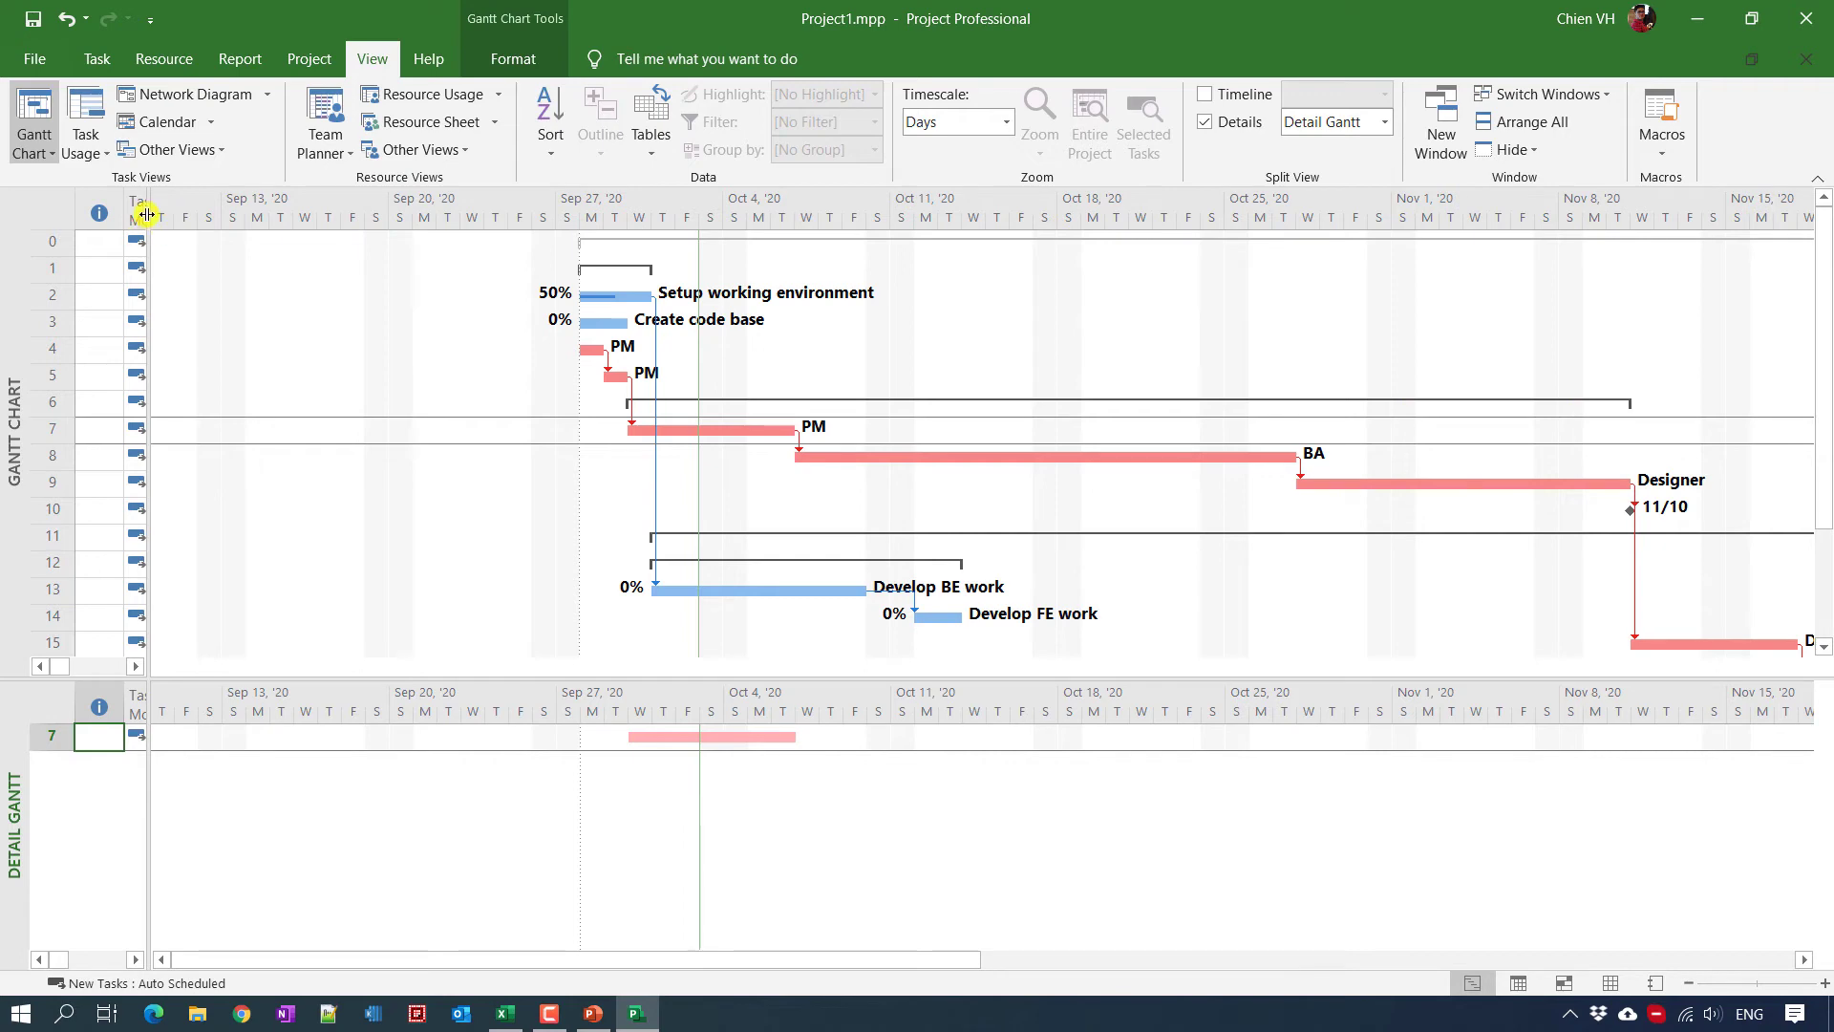
drag(146, 214, 1046, 277)
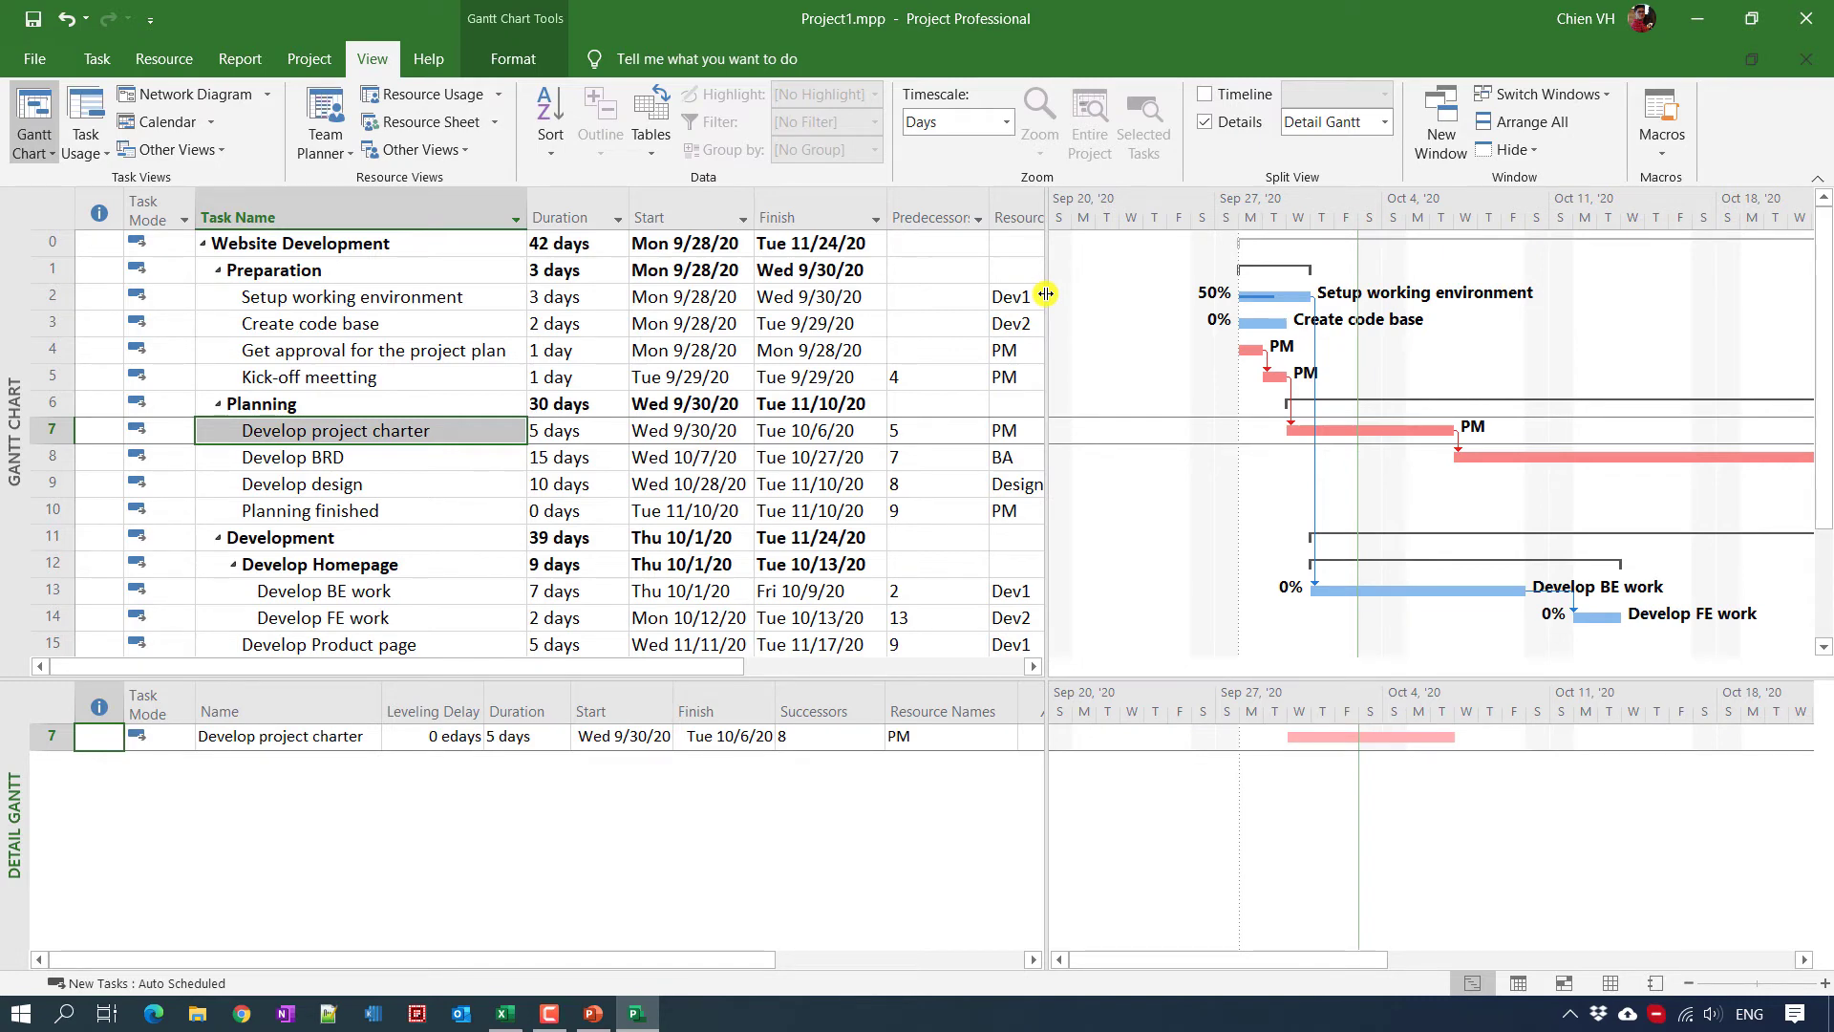
Step: Check the open project windows via Switch Windows, then go to the File Home page
click(1607, 97)
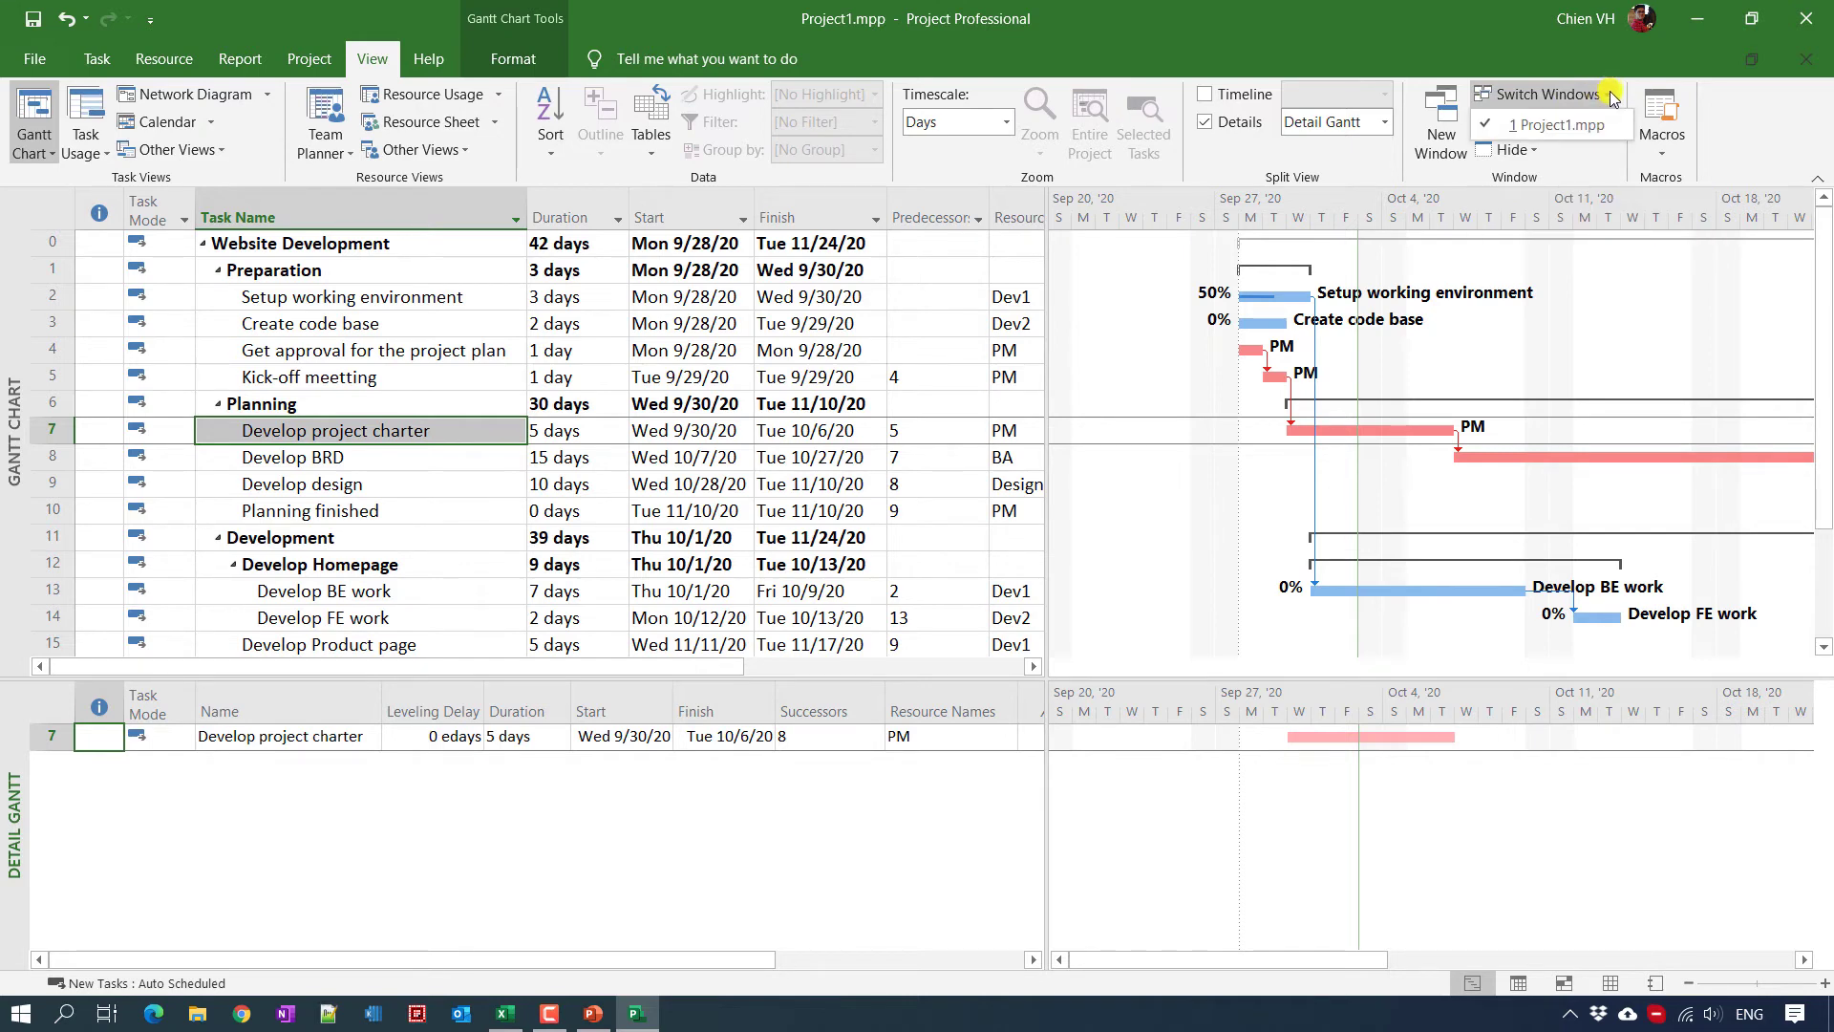
click(1594, 137)
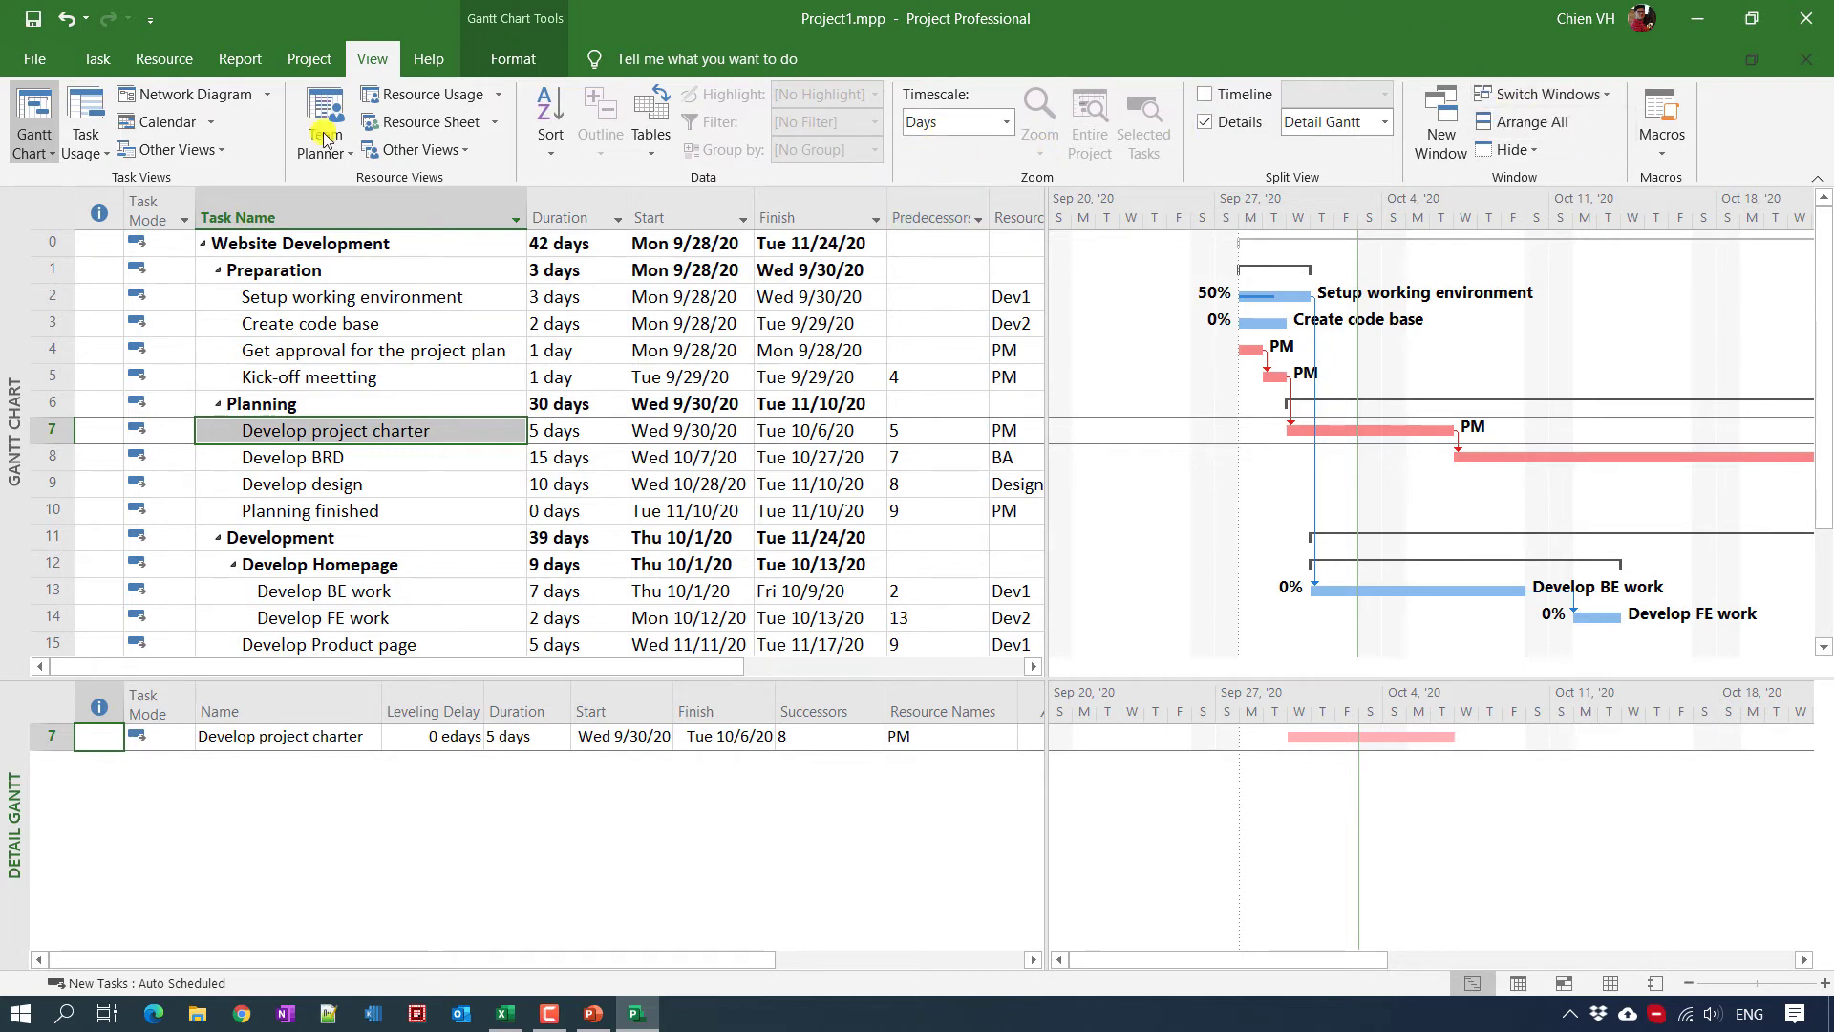
click(34, 59)
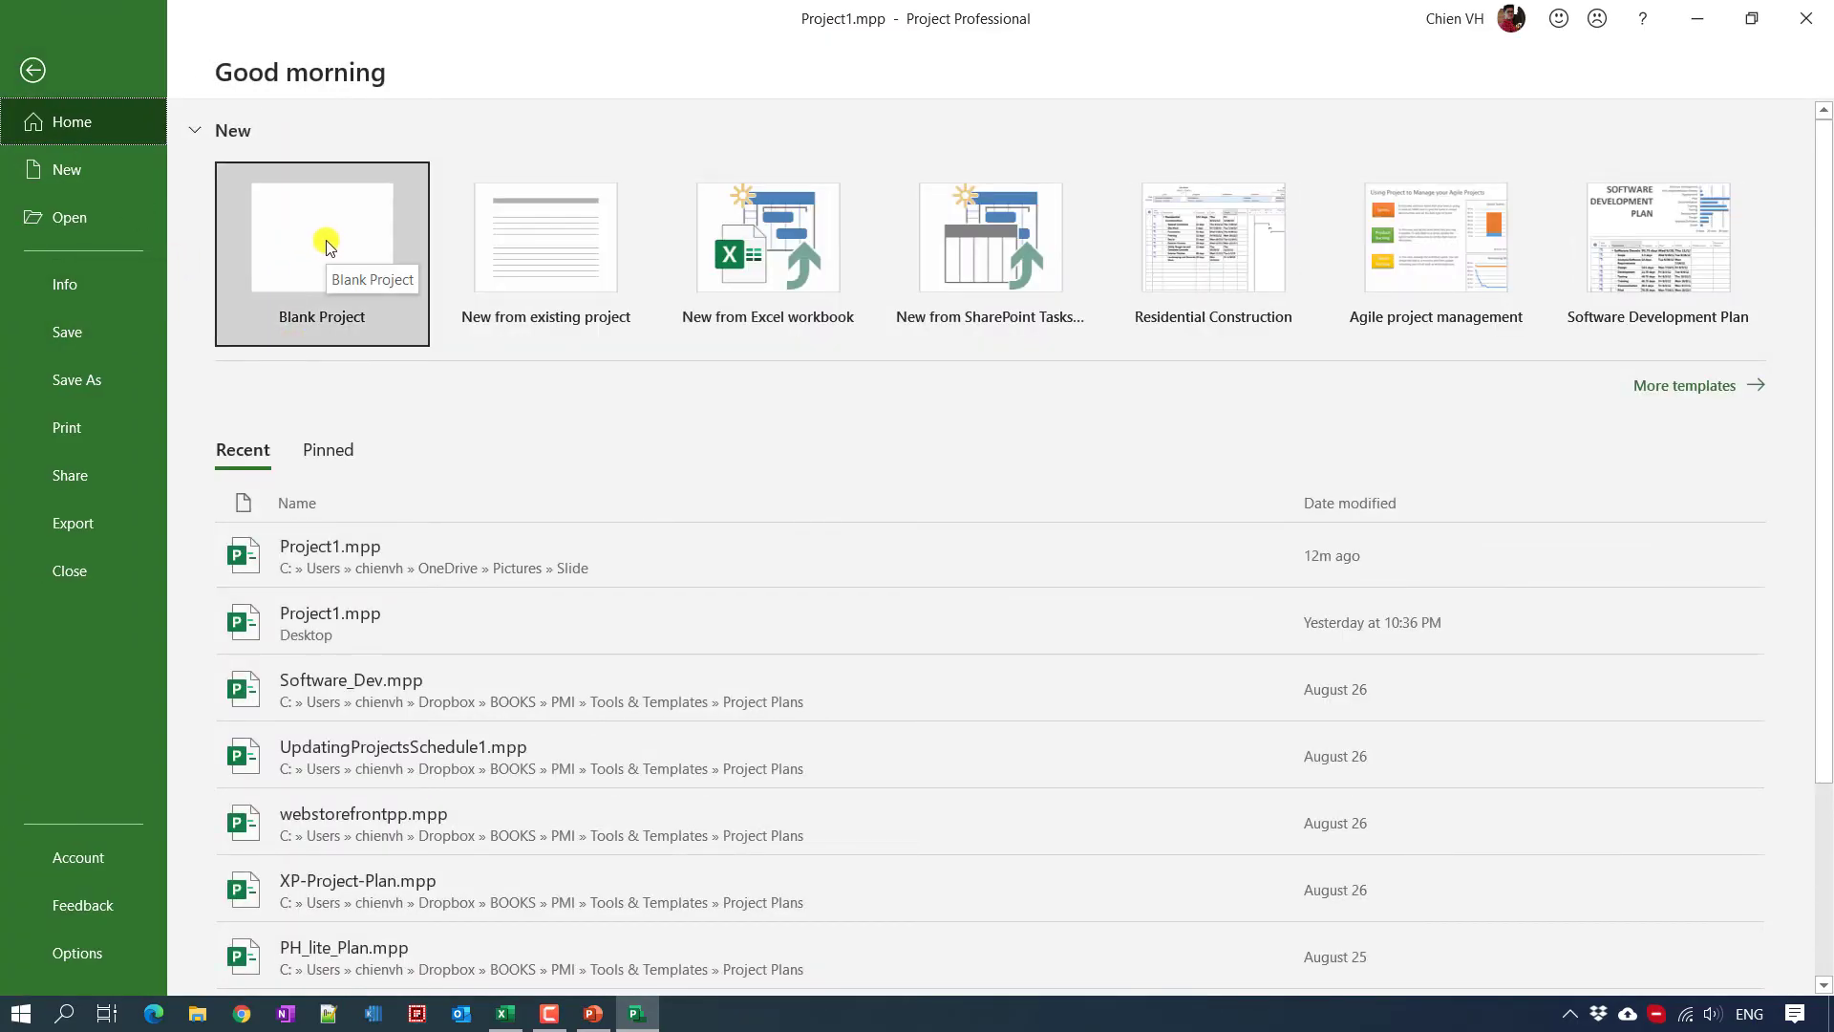
Step: Create a blank project with tasks Testing 1, Testing 2 and Testing 3
key(Escape)
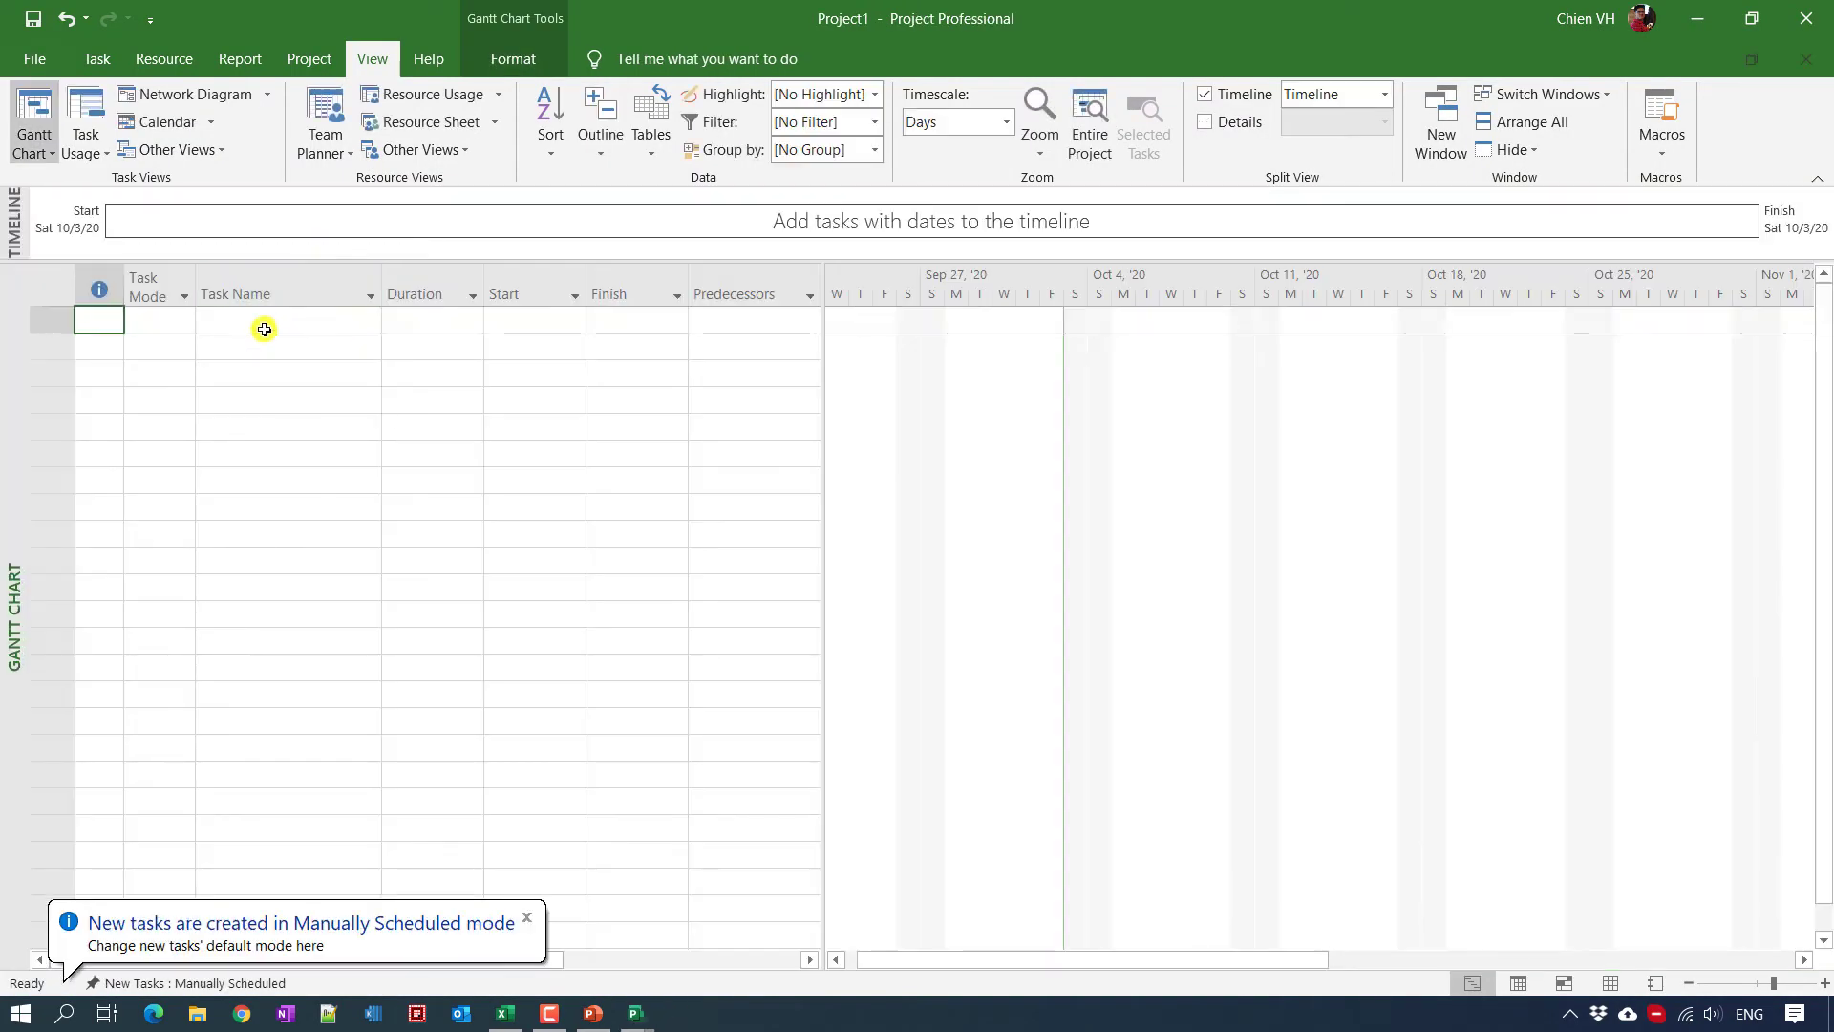
text(T)
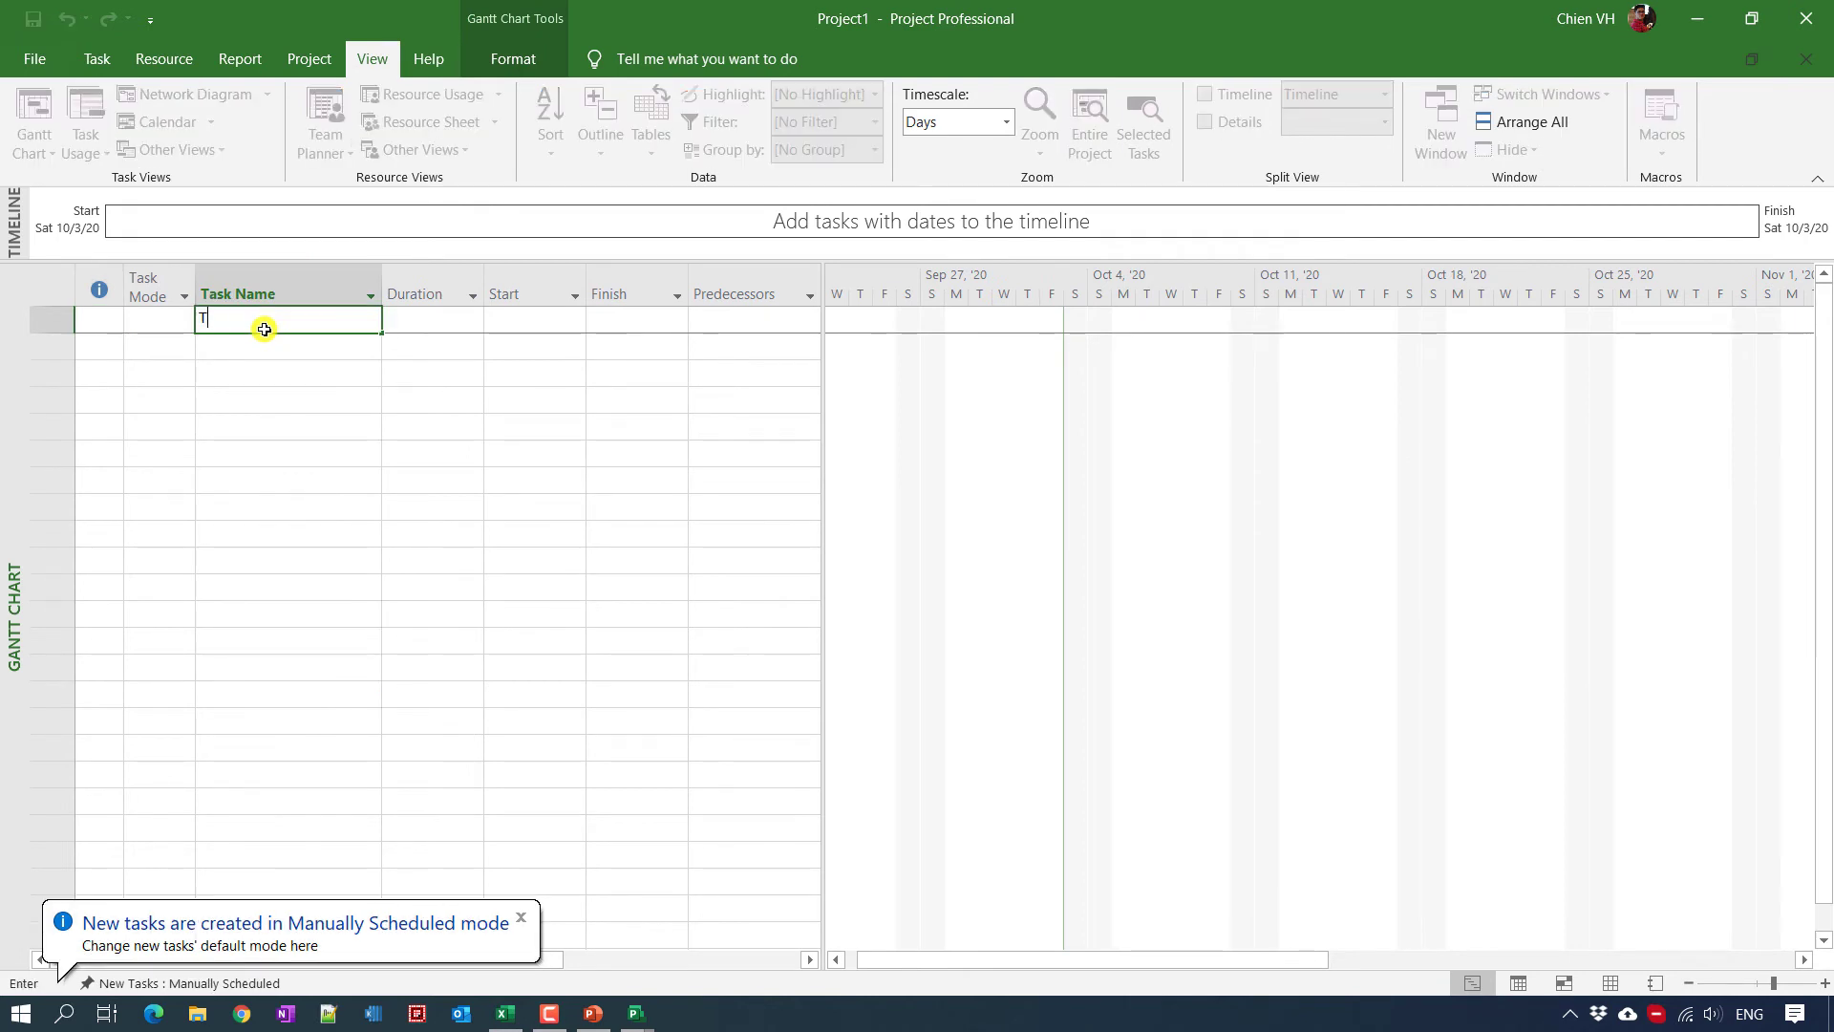
text(esting 1)
key(Return)
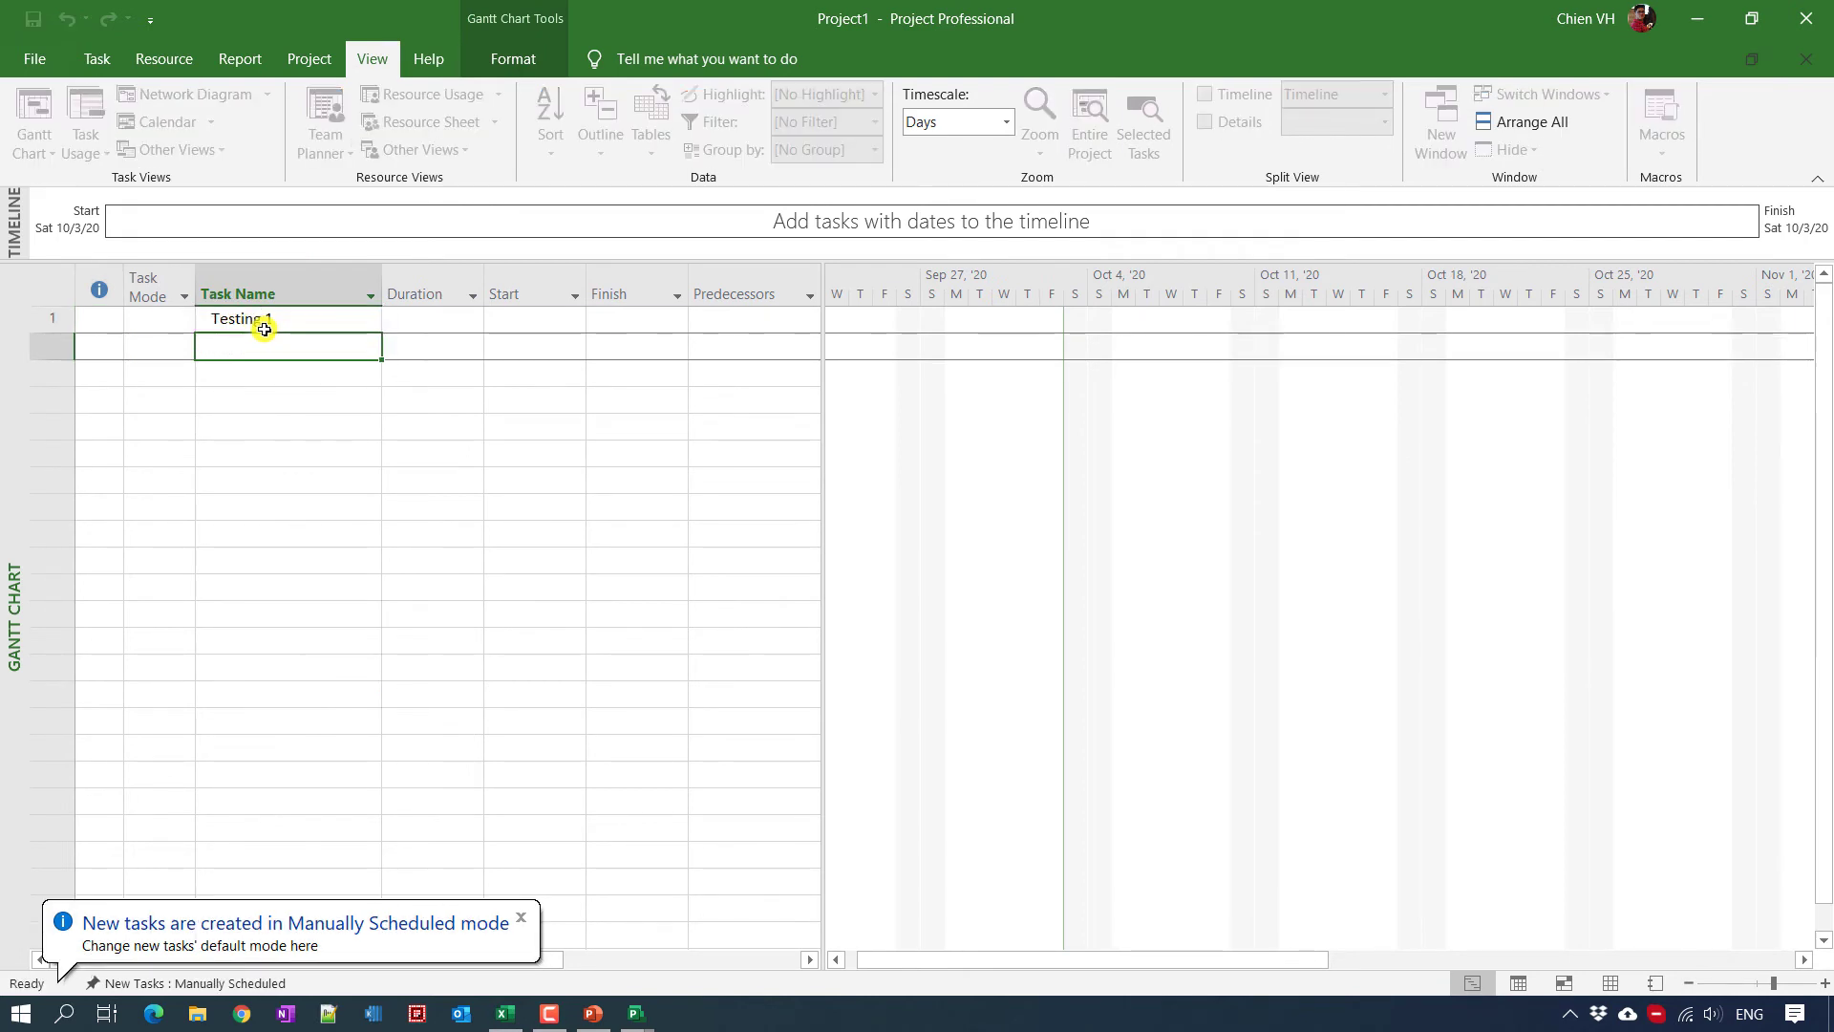
text(Testing 2)
key(Return)
text(Testin)
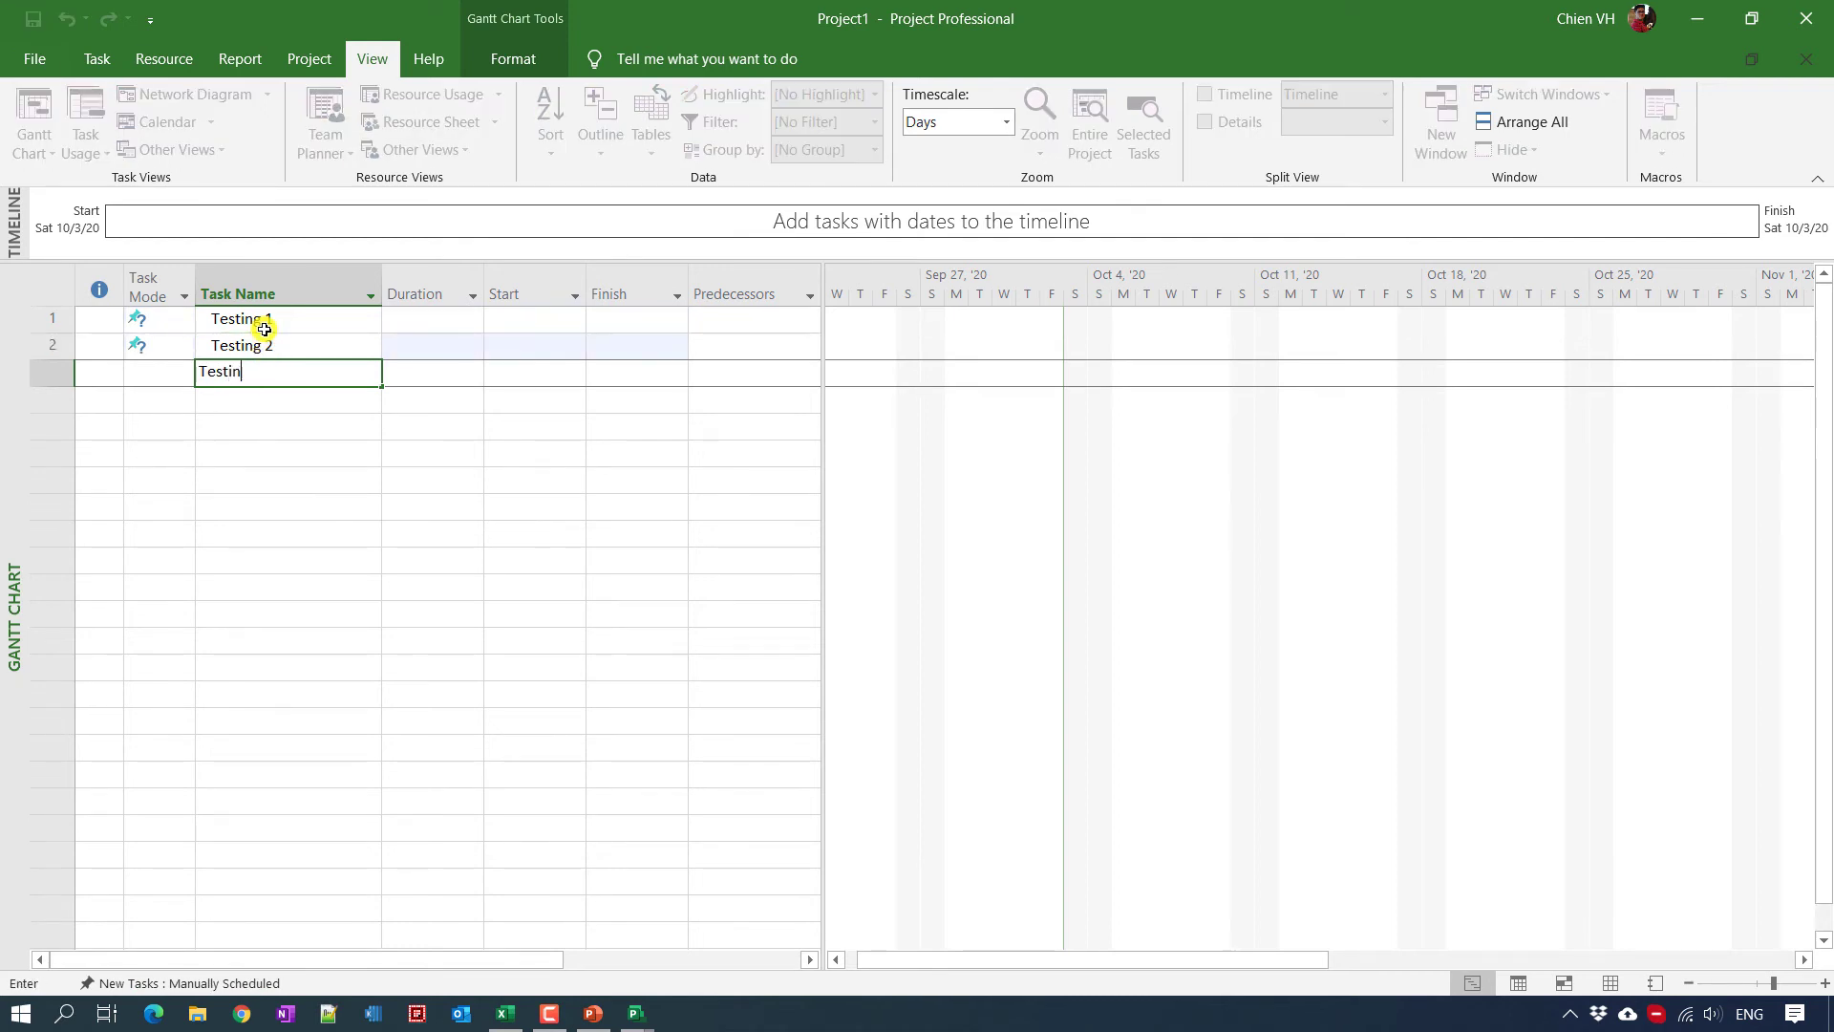
text(g 3)
key(Return)
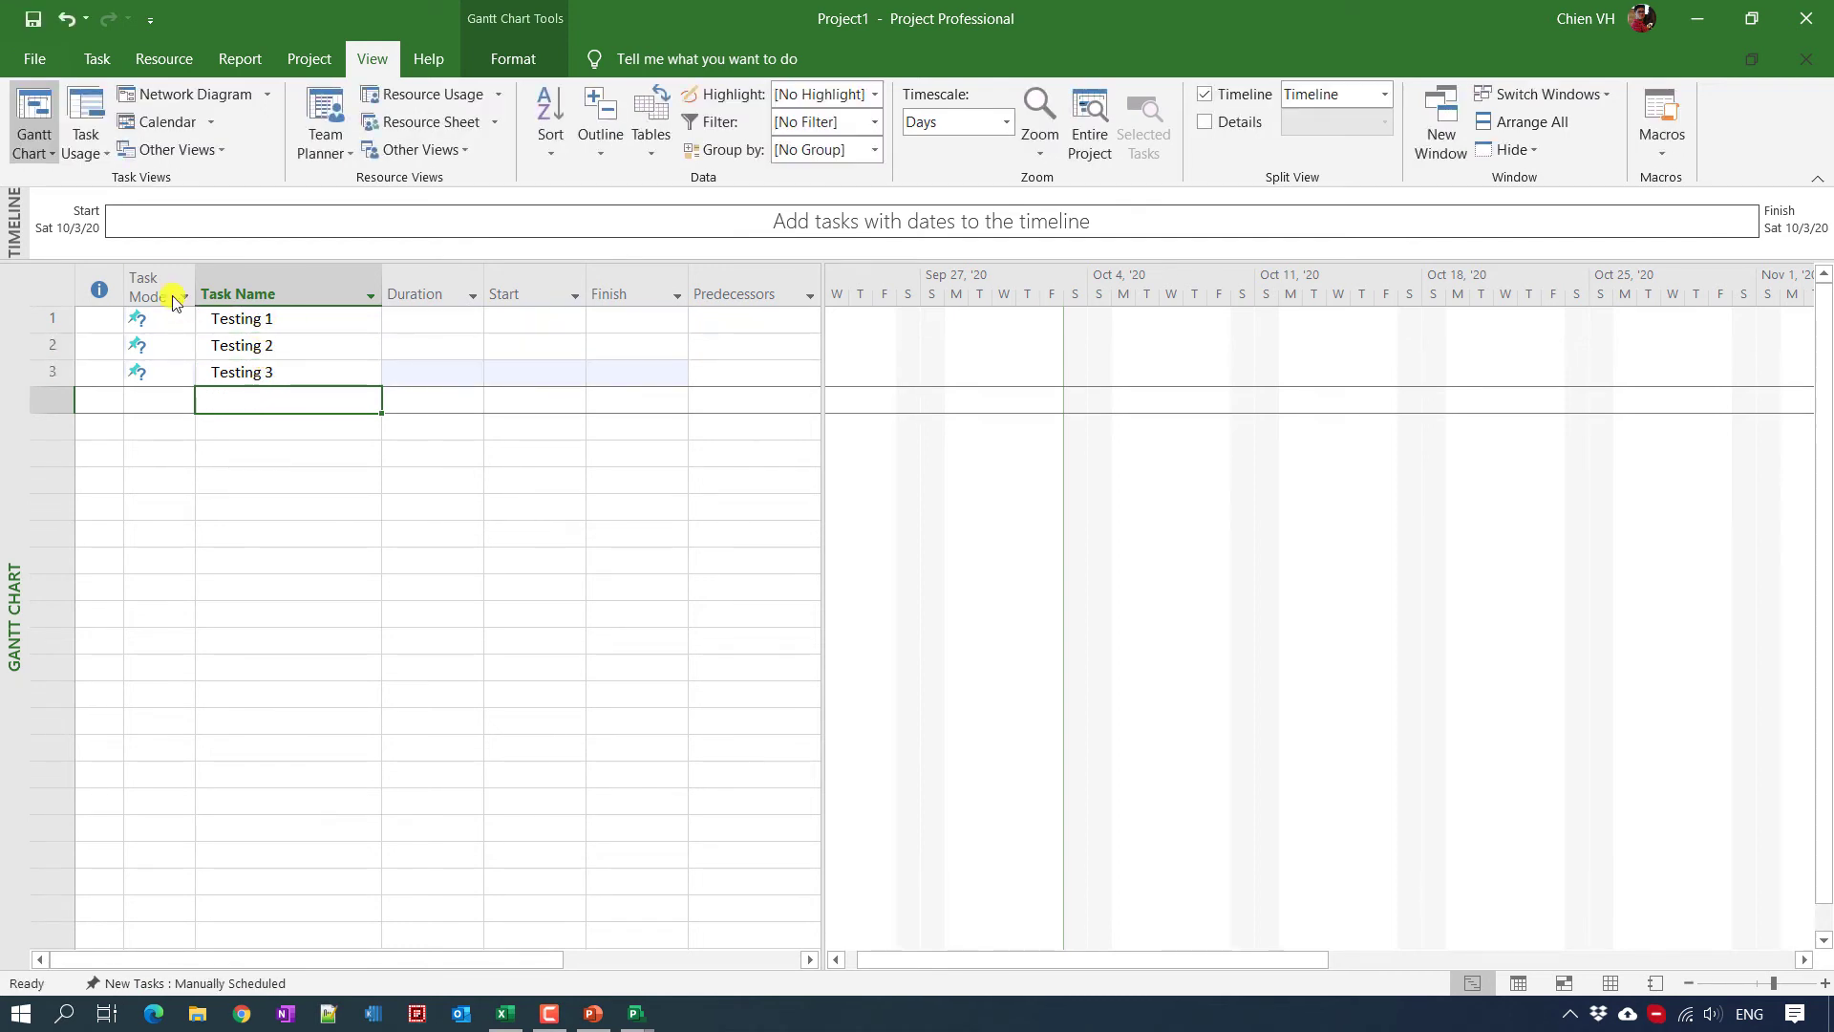
Step: Set all three Testing tasks to Auto Schedule
click(167, 289)
scroll(233, 77, up, 4)
click(860, 129)
click(335, 604)
Step: Enter durations of 10, 10 and 2 days for Testing 1, 2 and 3
click(423, 324)
text(10)
key(Return)
text(10)
key(Return)
text(2)
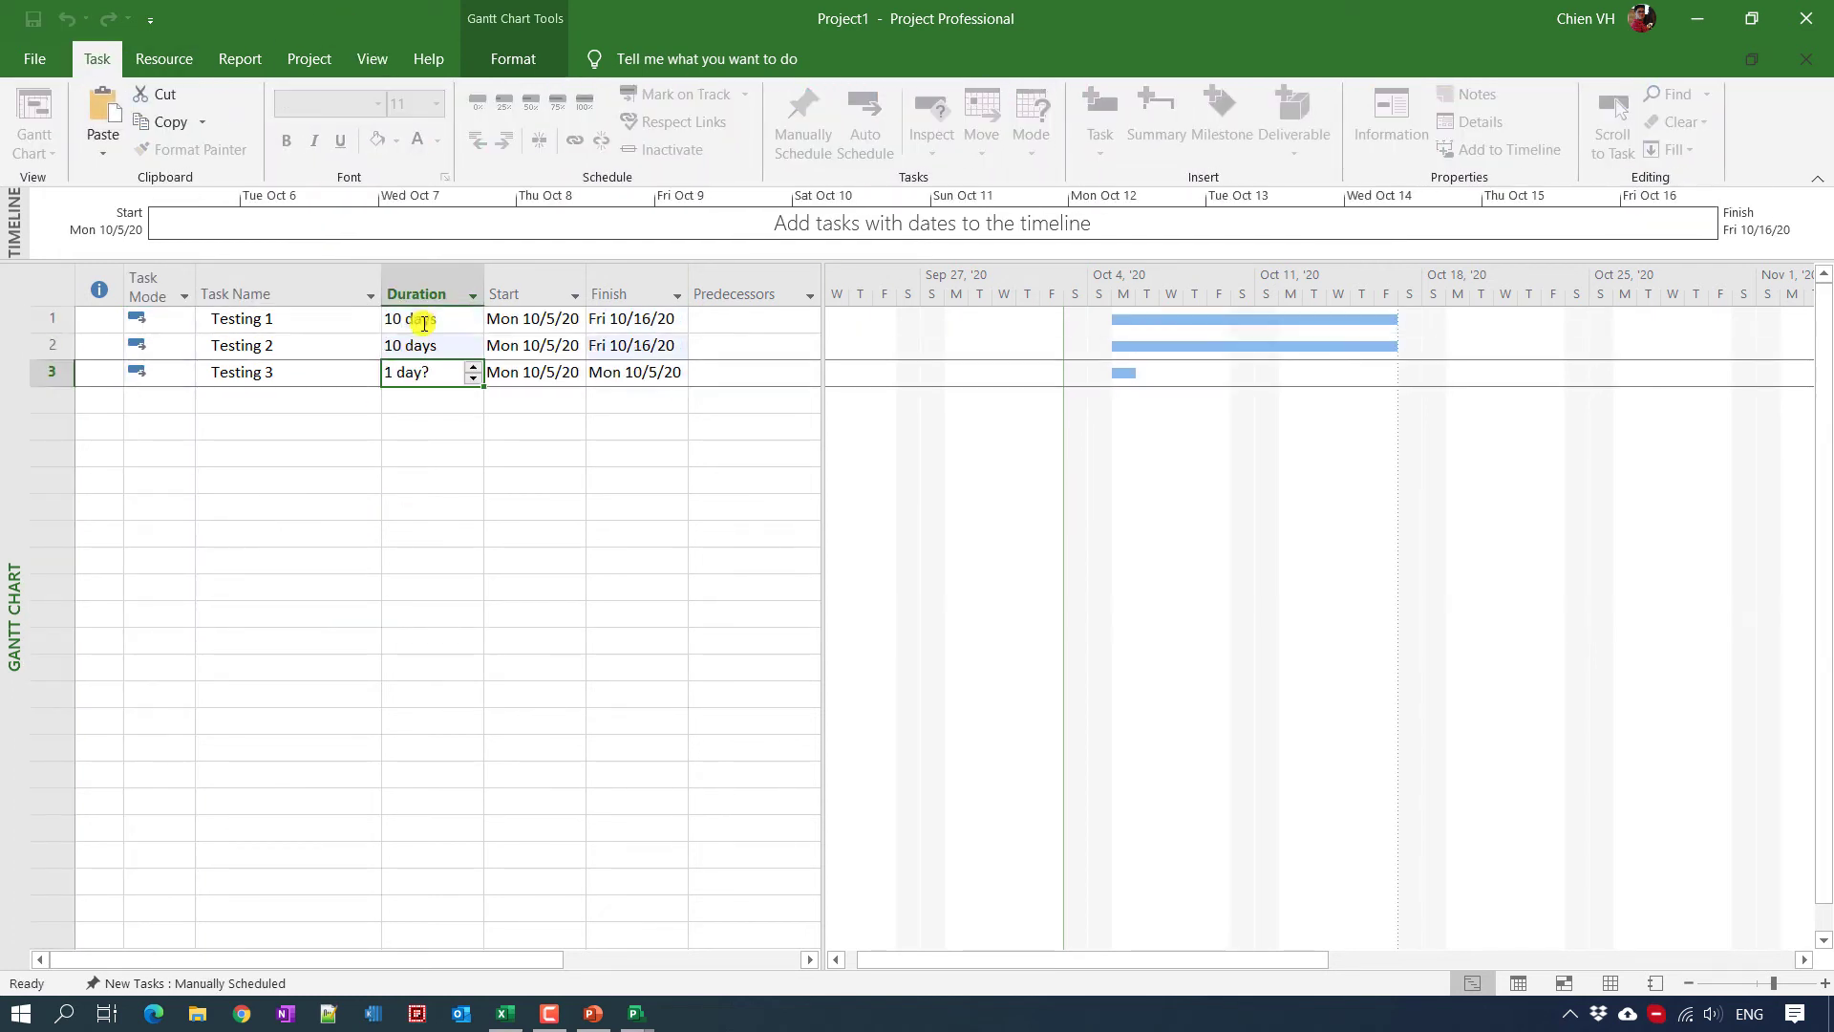
key(Return)
Step: Select Testing 1 through Testing 3 and link them in sequence
click(279, 609)
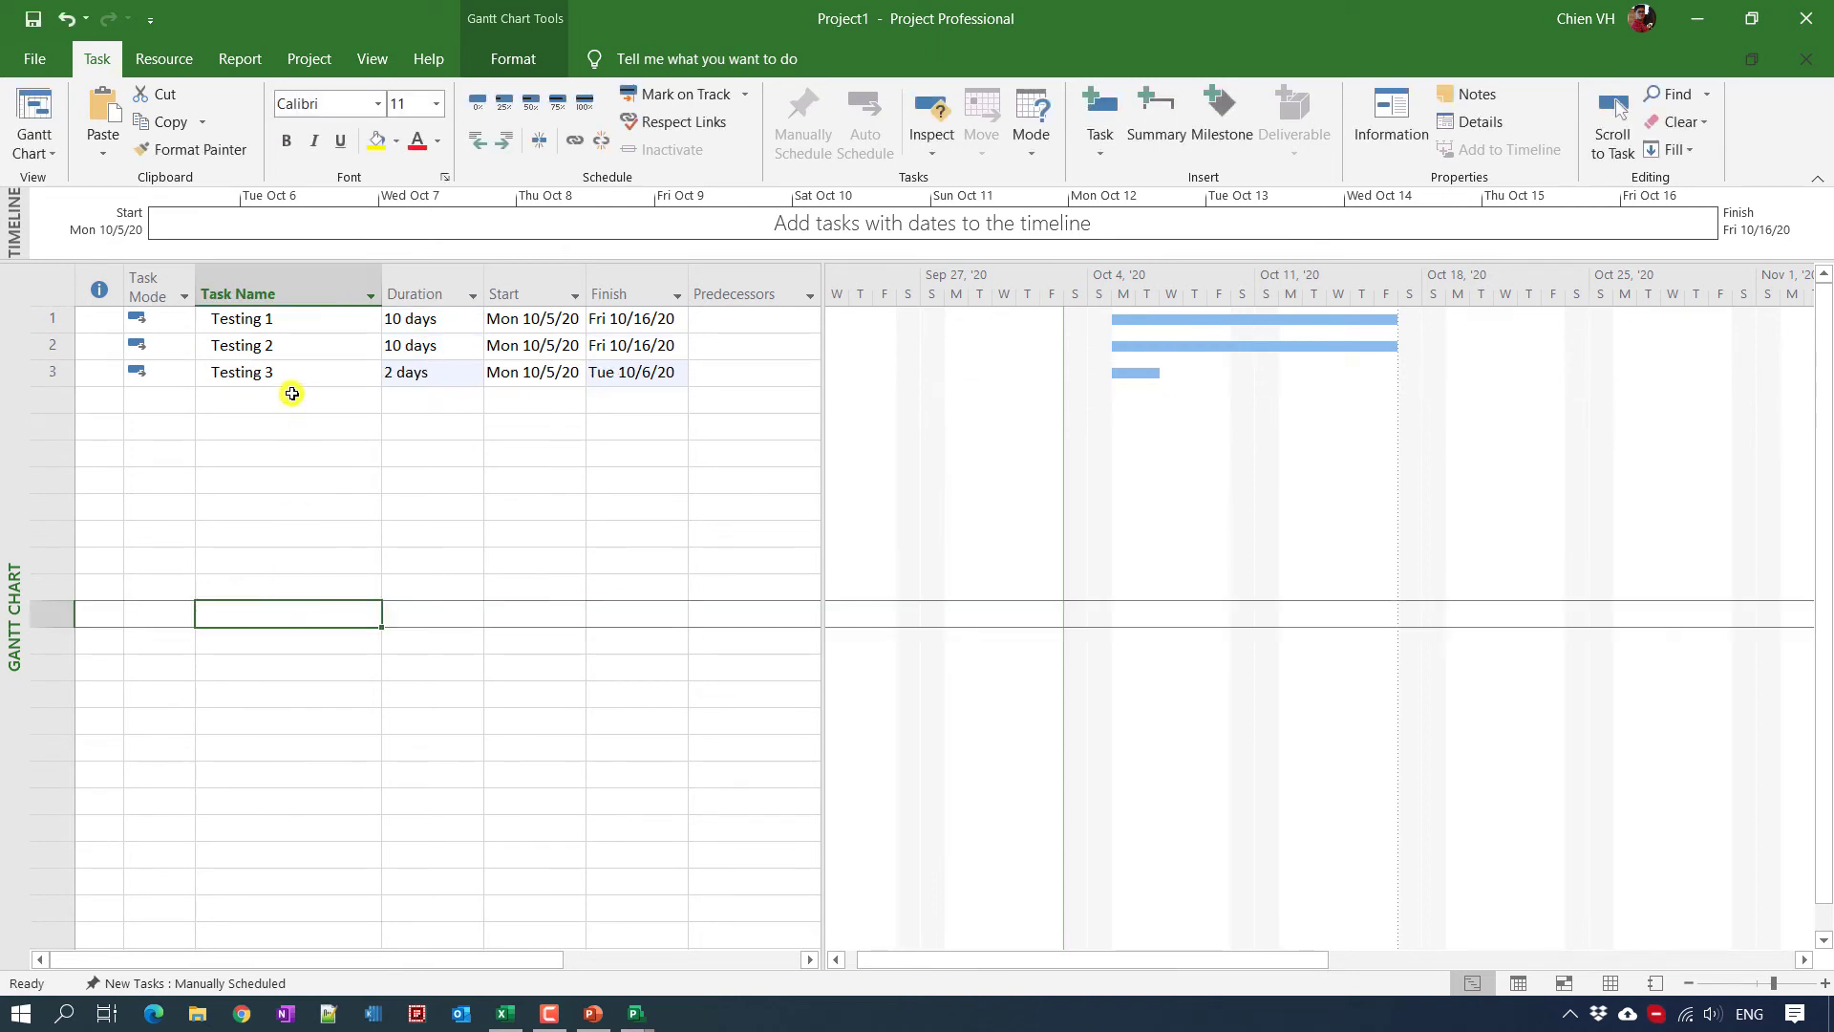
click(234, 321)
click(329, 379)
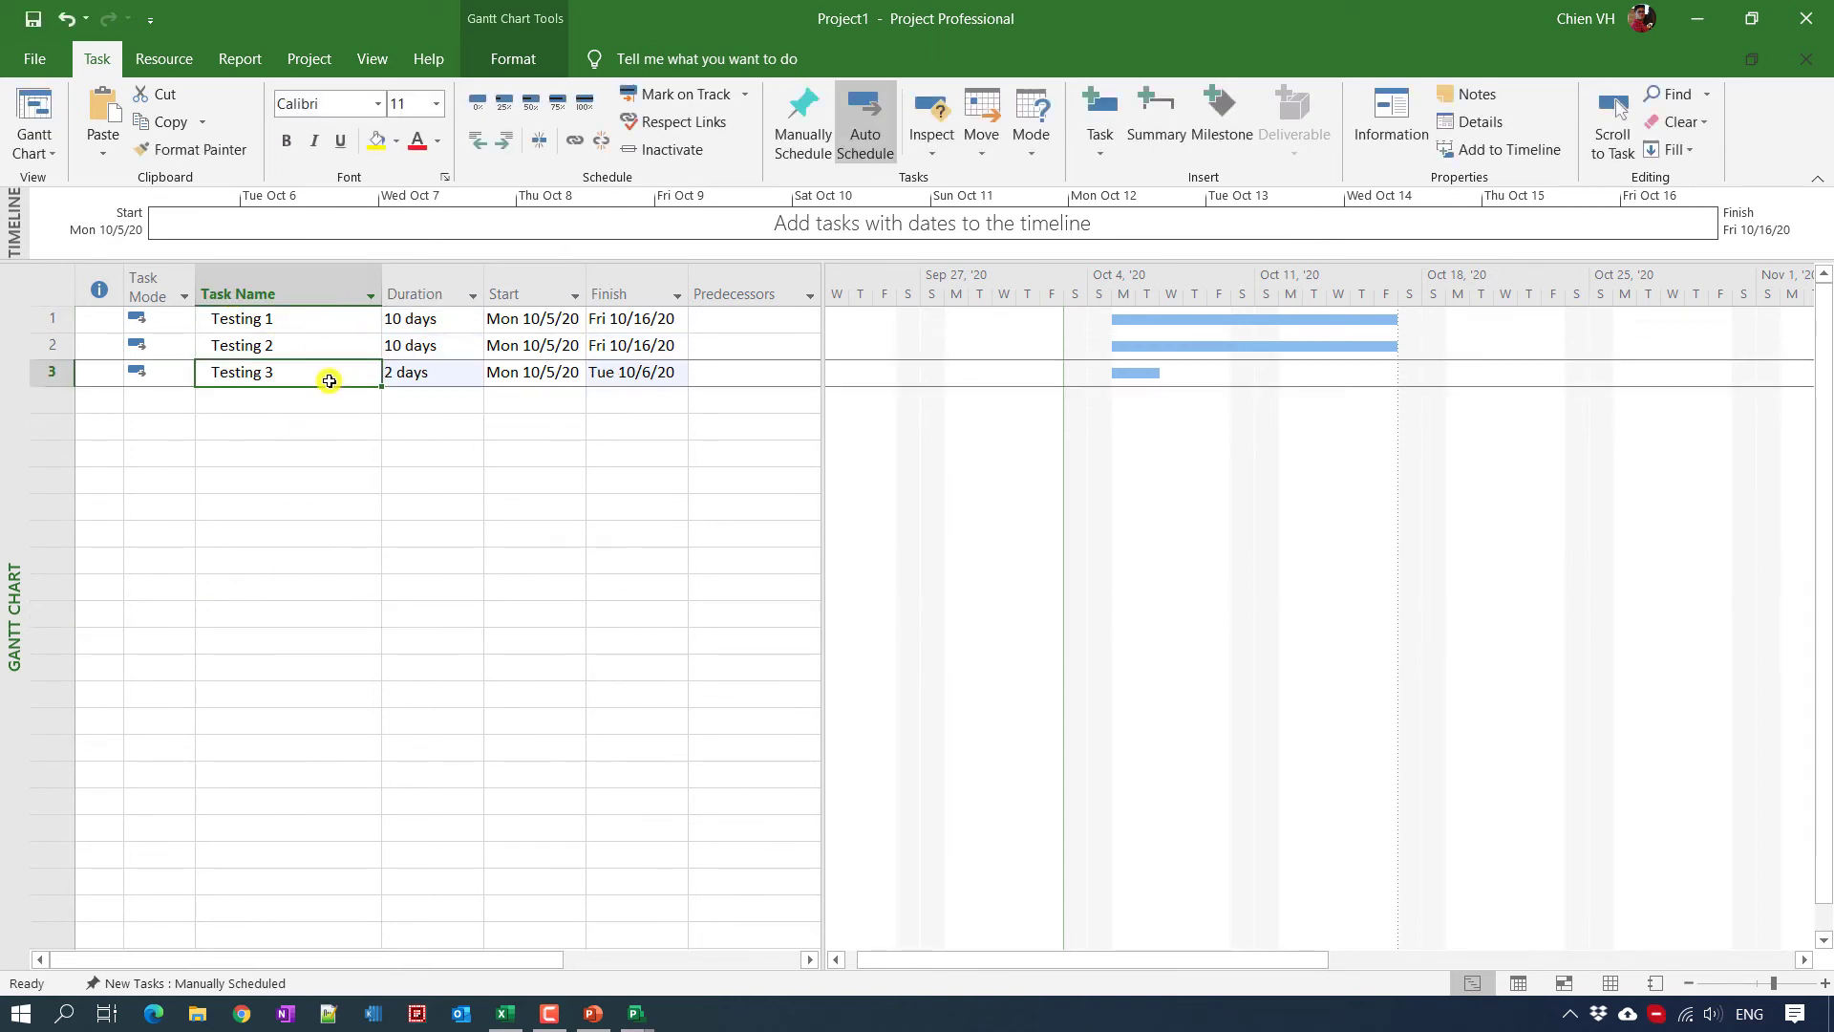
shift+click(277, 319)
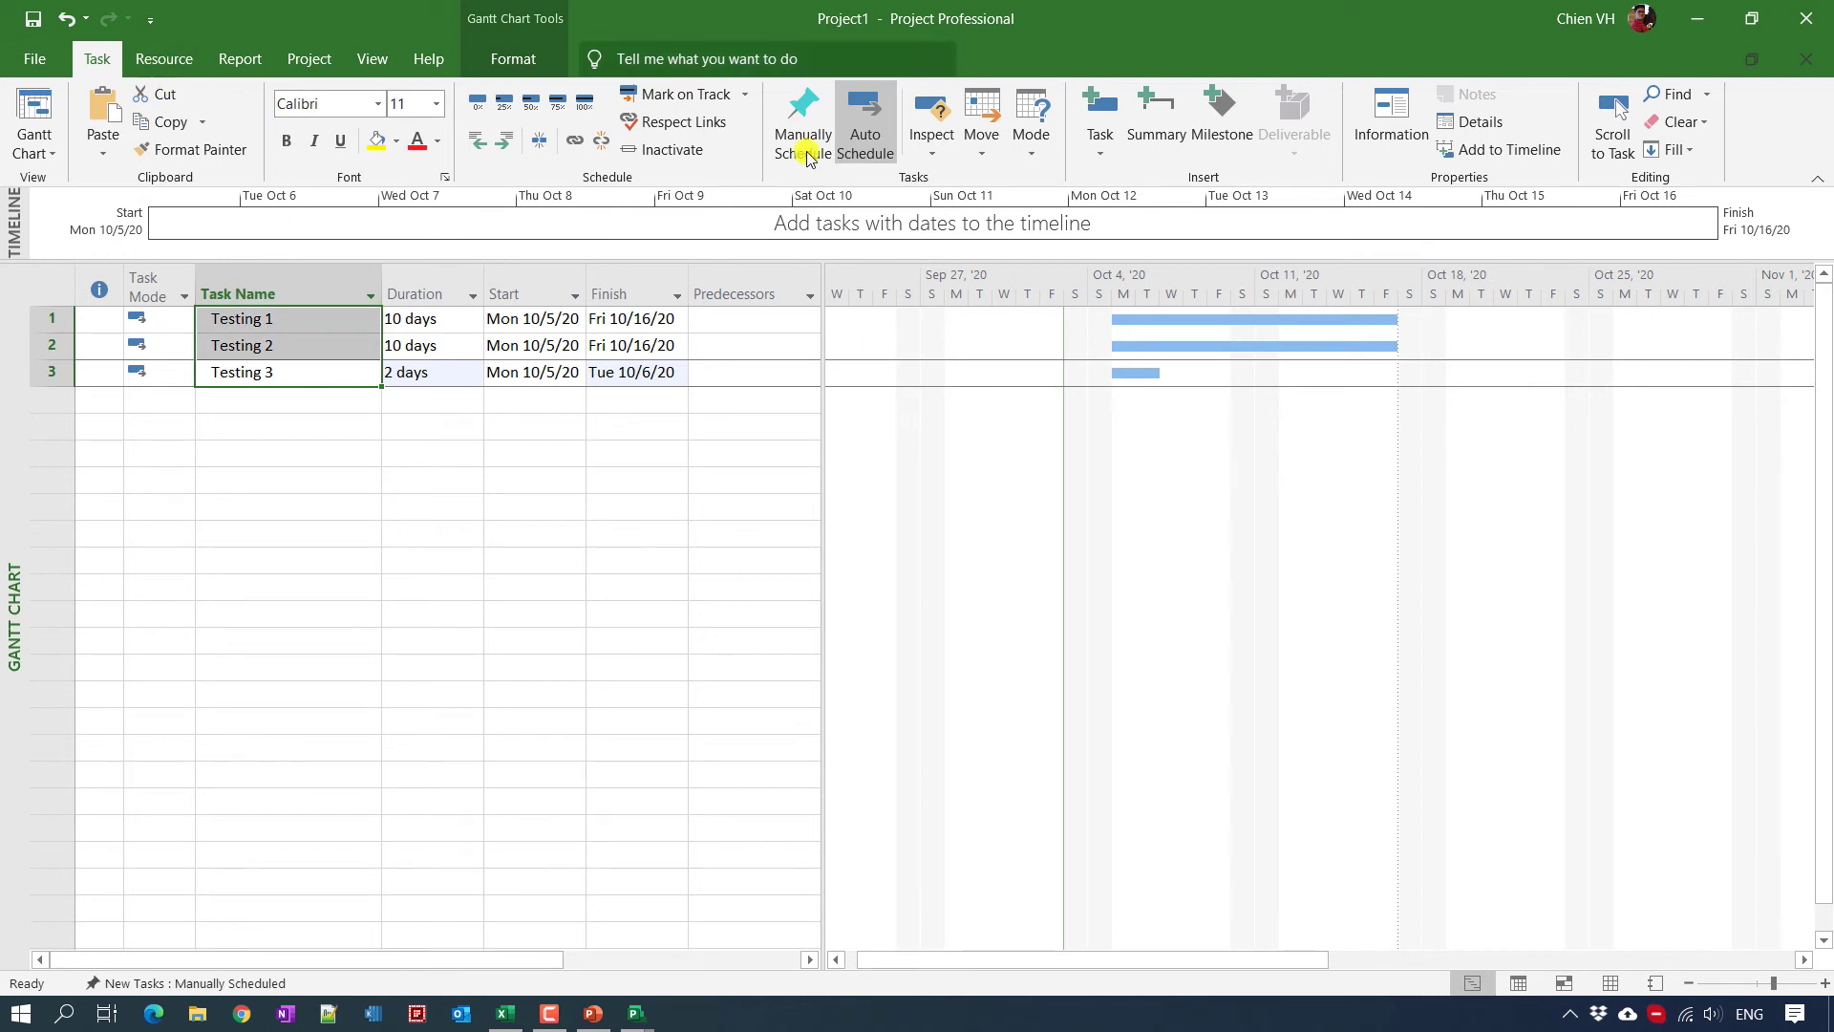
click(576, 141)
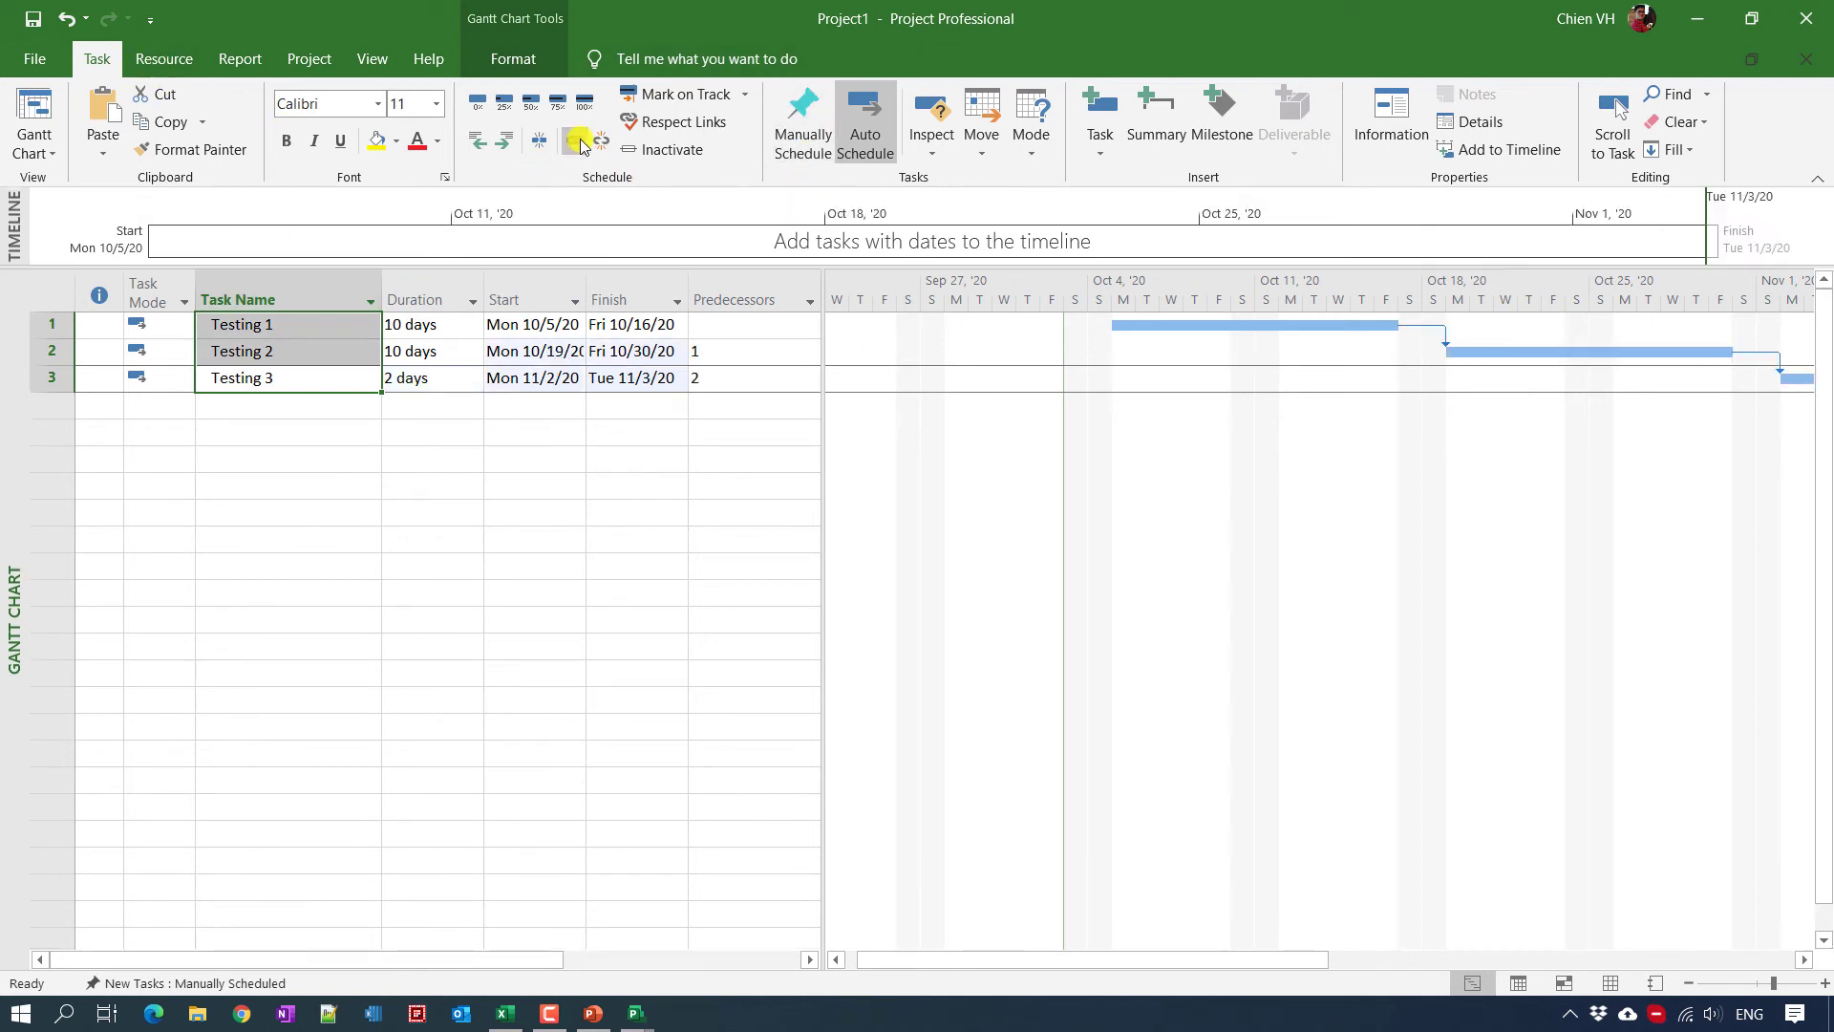
click(129, 655)
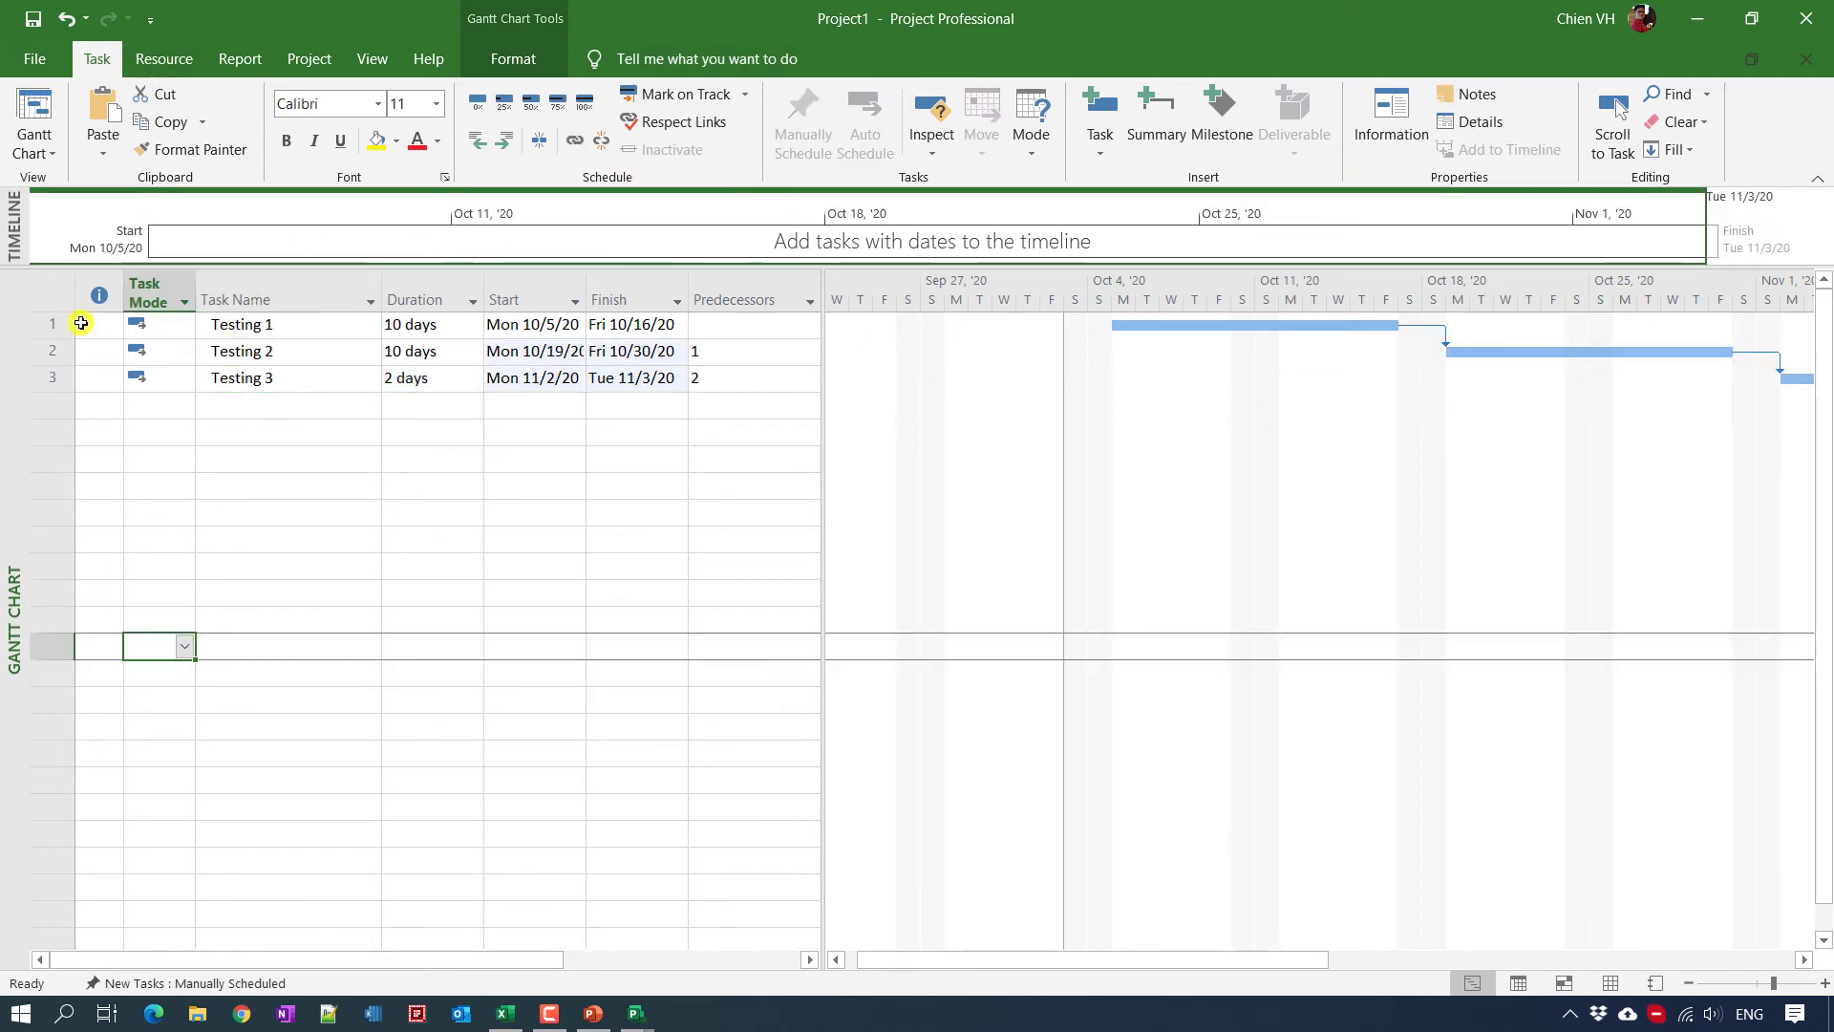
Step: Turn on the Project Summary Task row above the Testing tasks
click(52, 324)
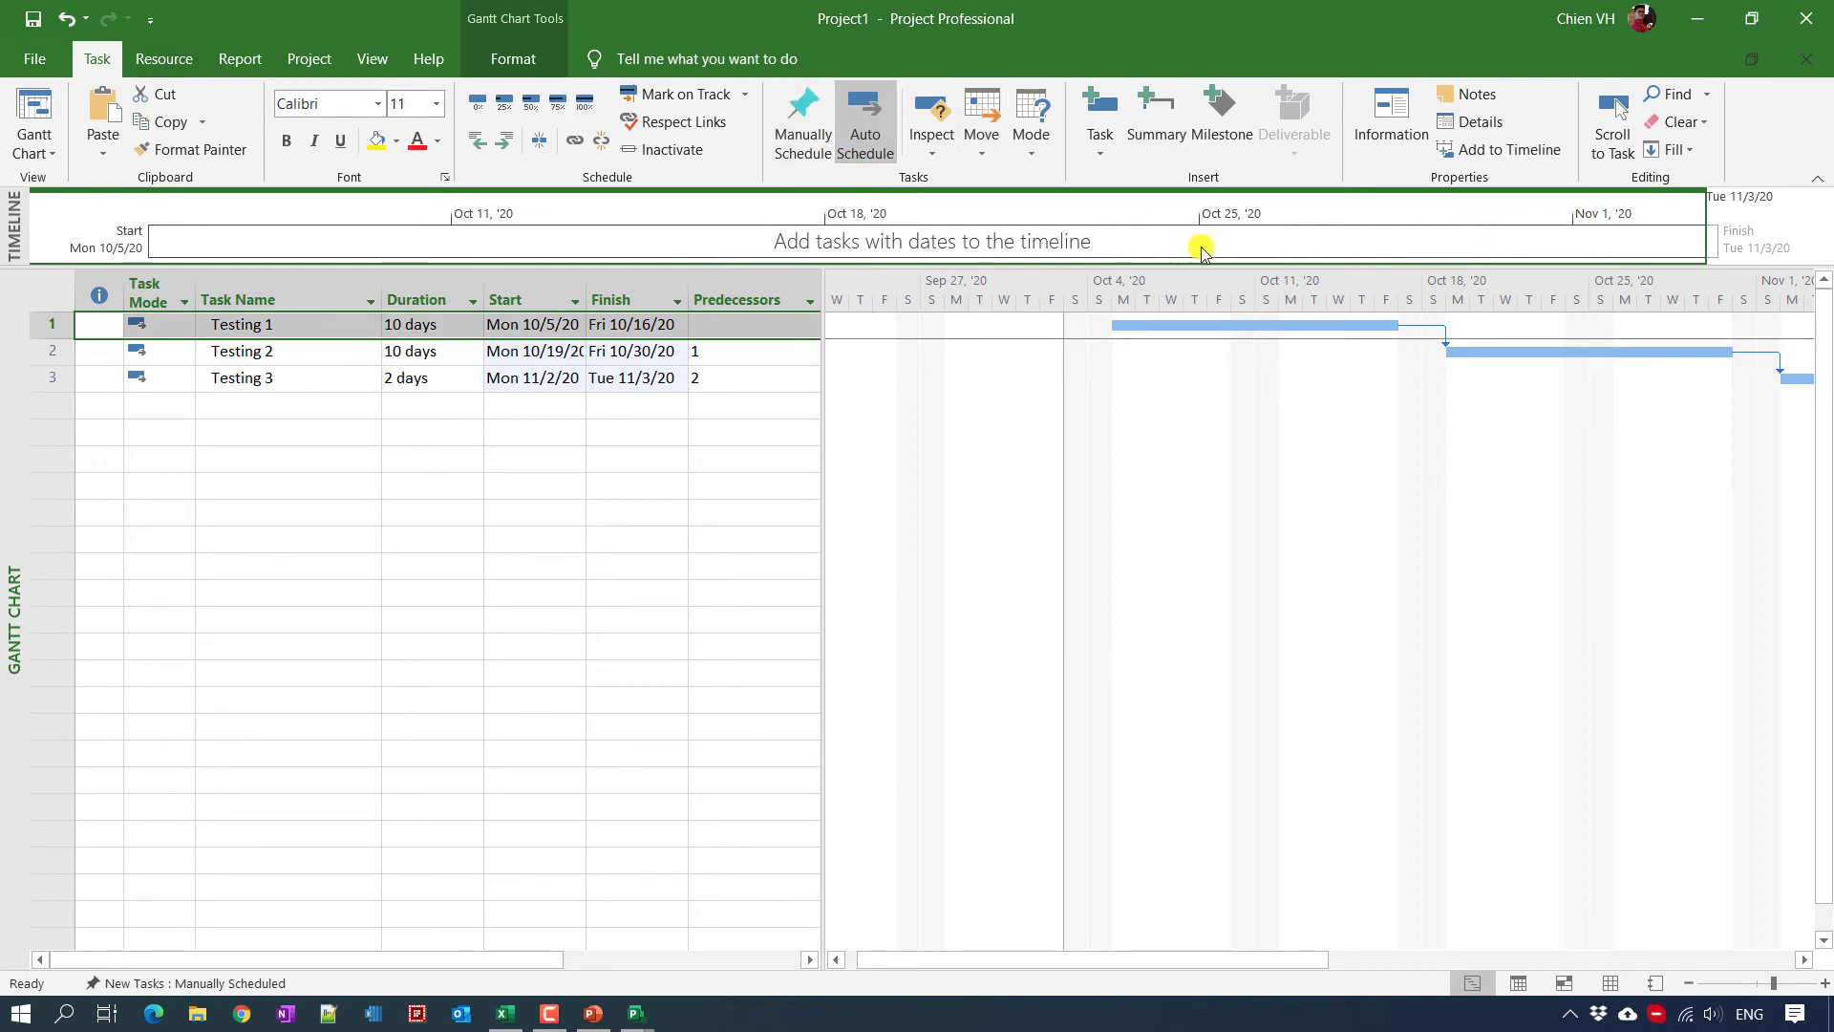
click(519, 61)
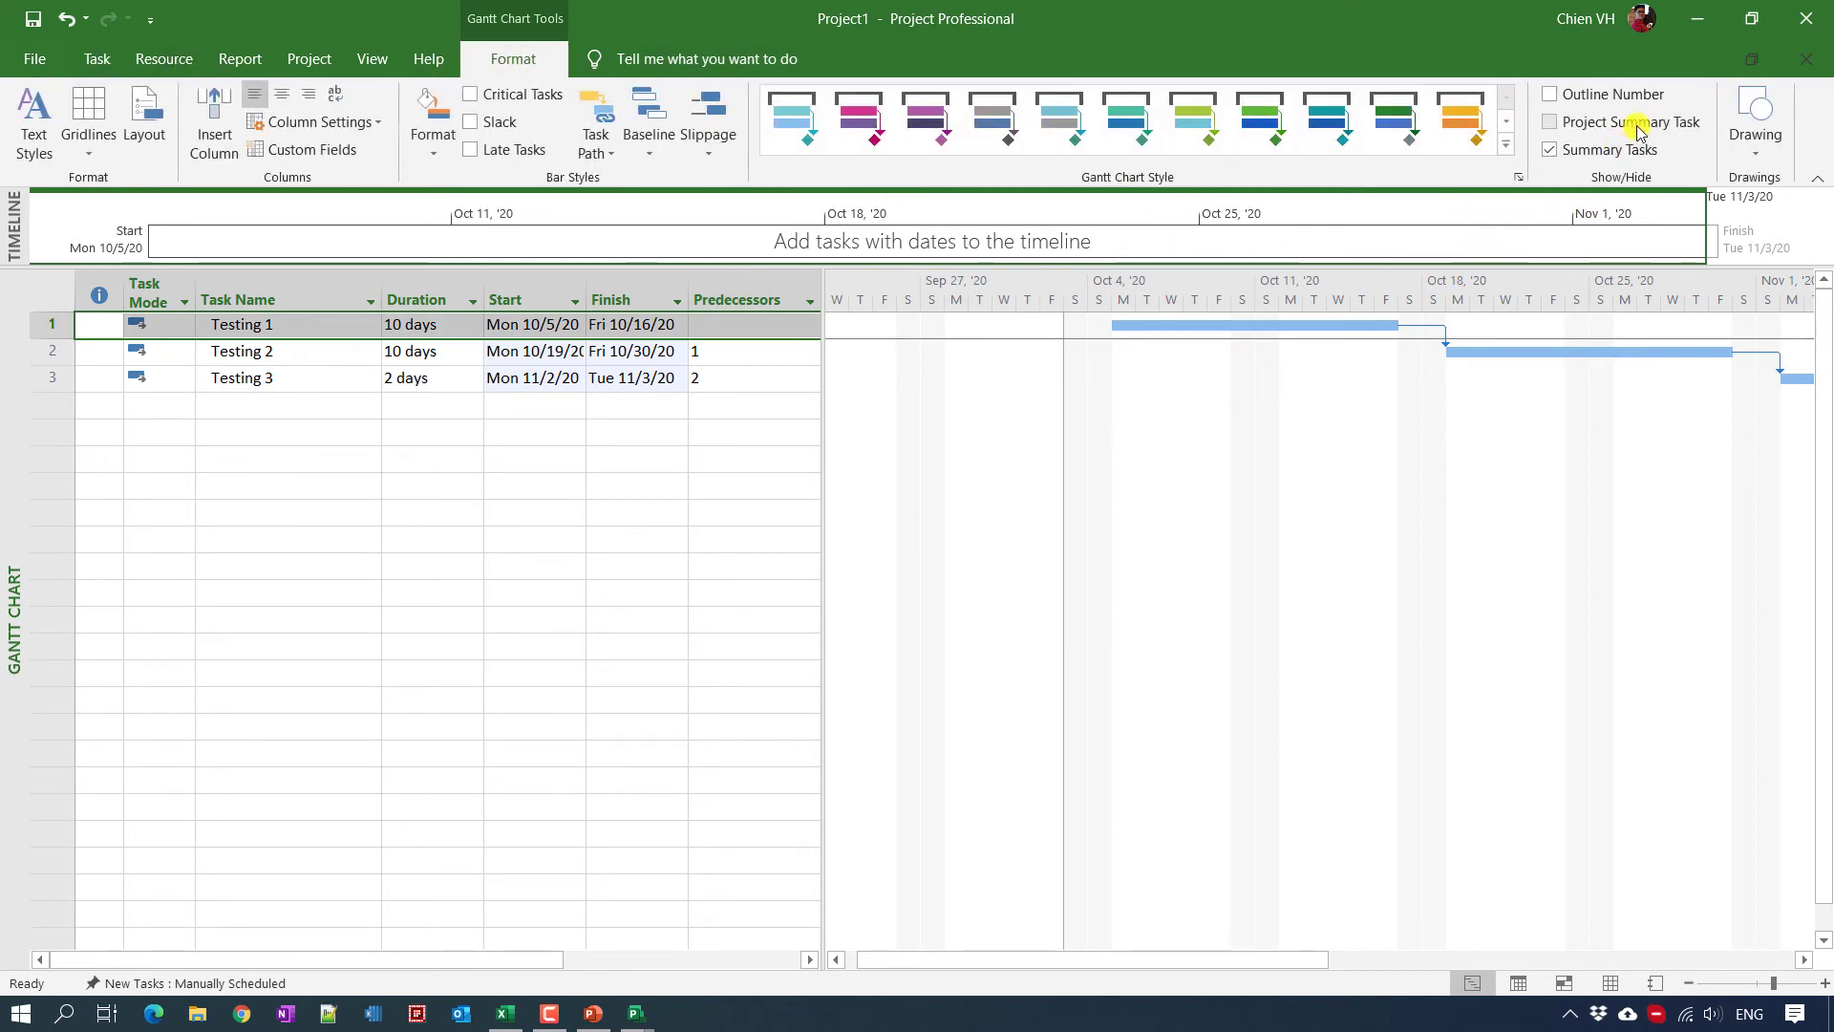
click(1626, 122)
click(255, 602)
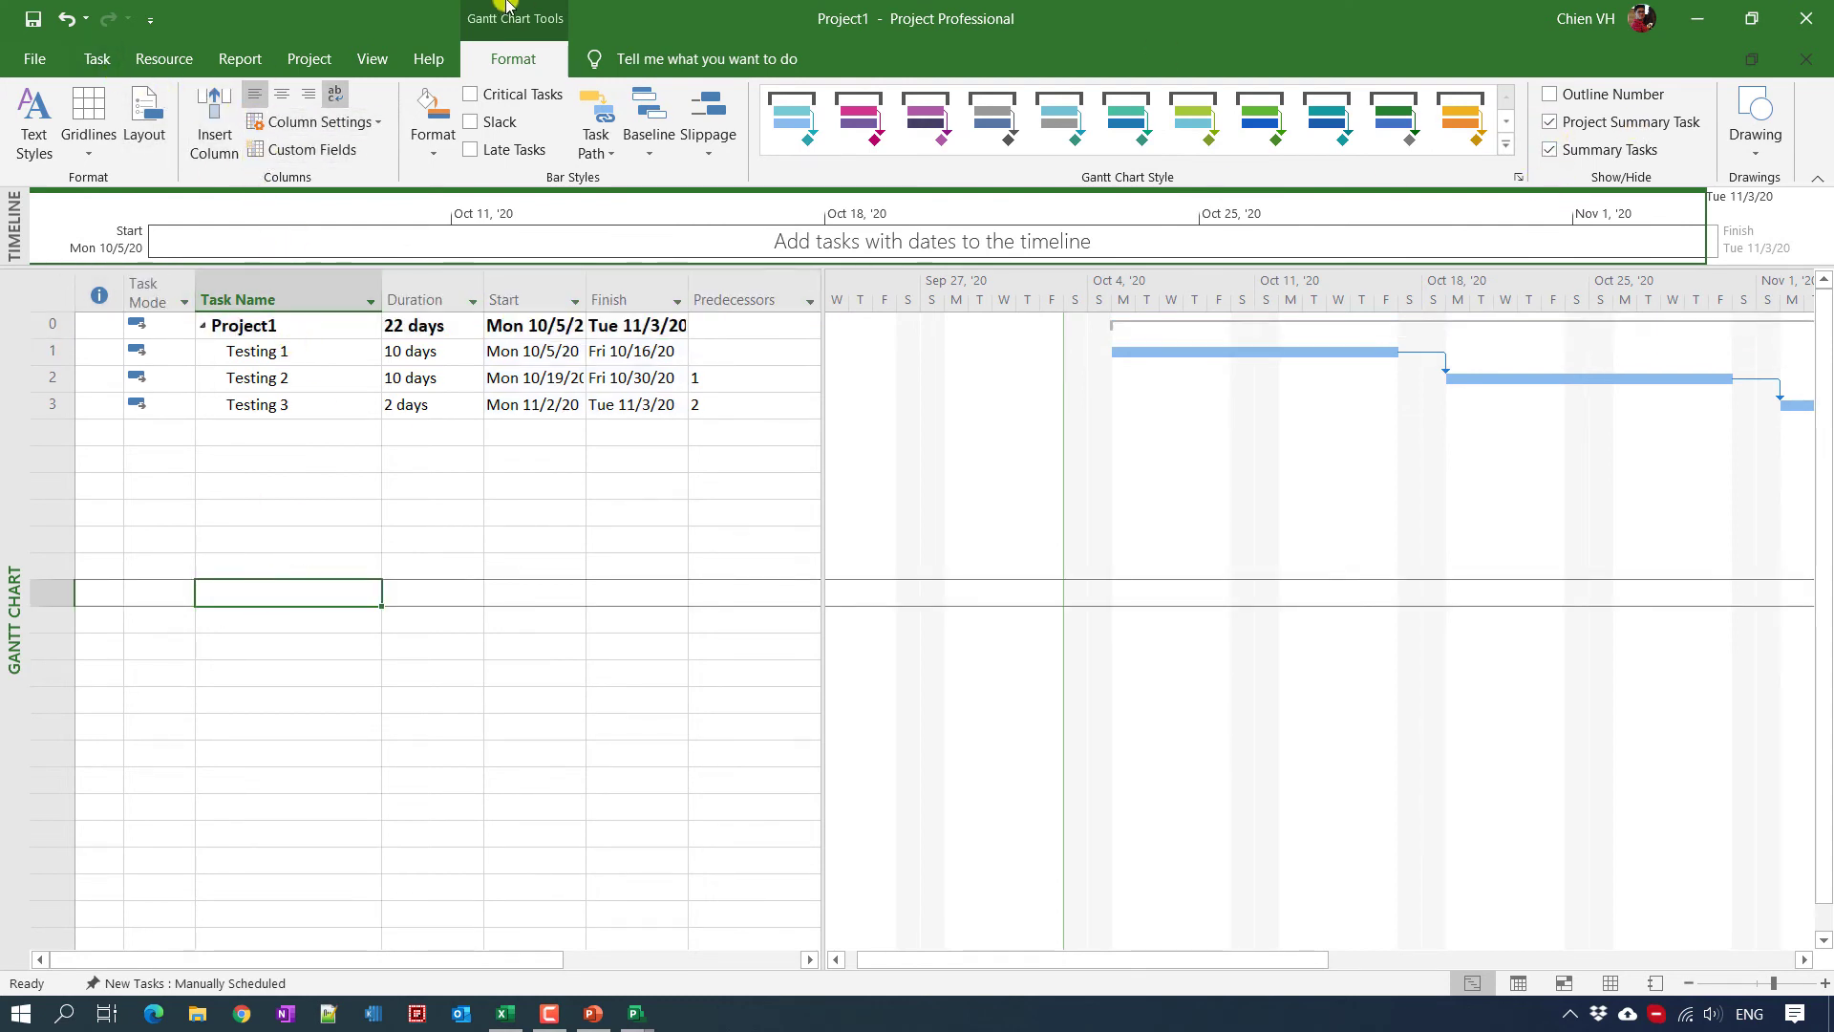
Step: Return to the Task commands, then list the open project windows from the View tab
click(96, 58)
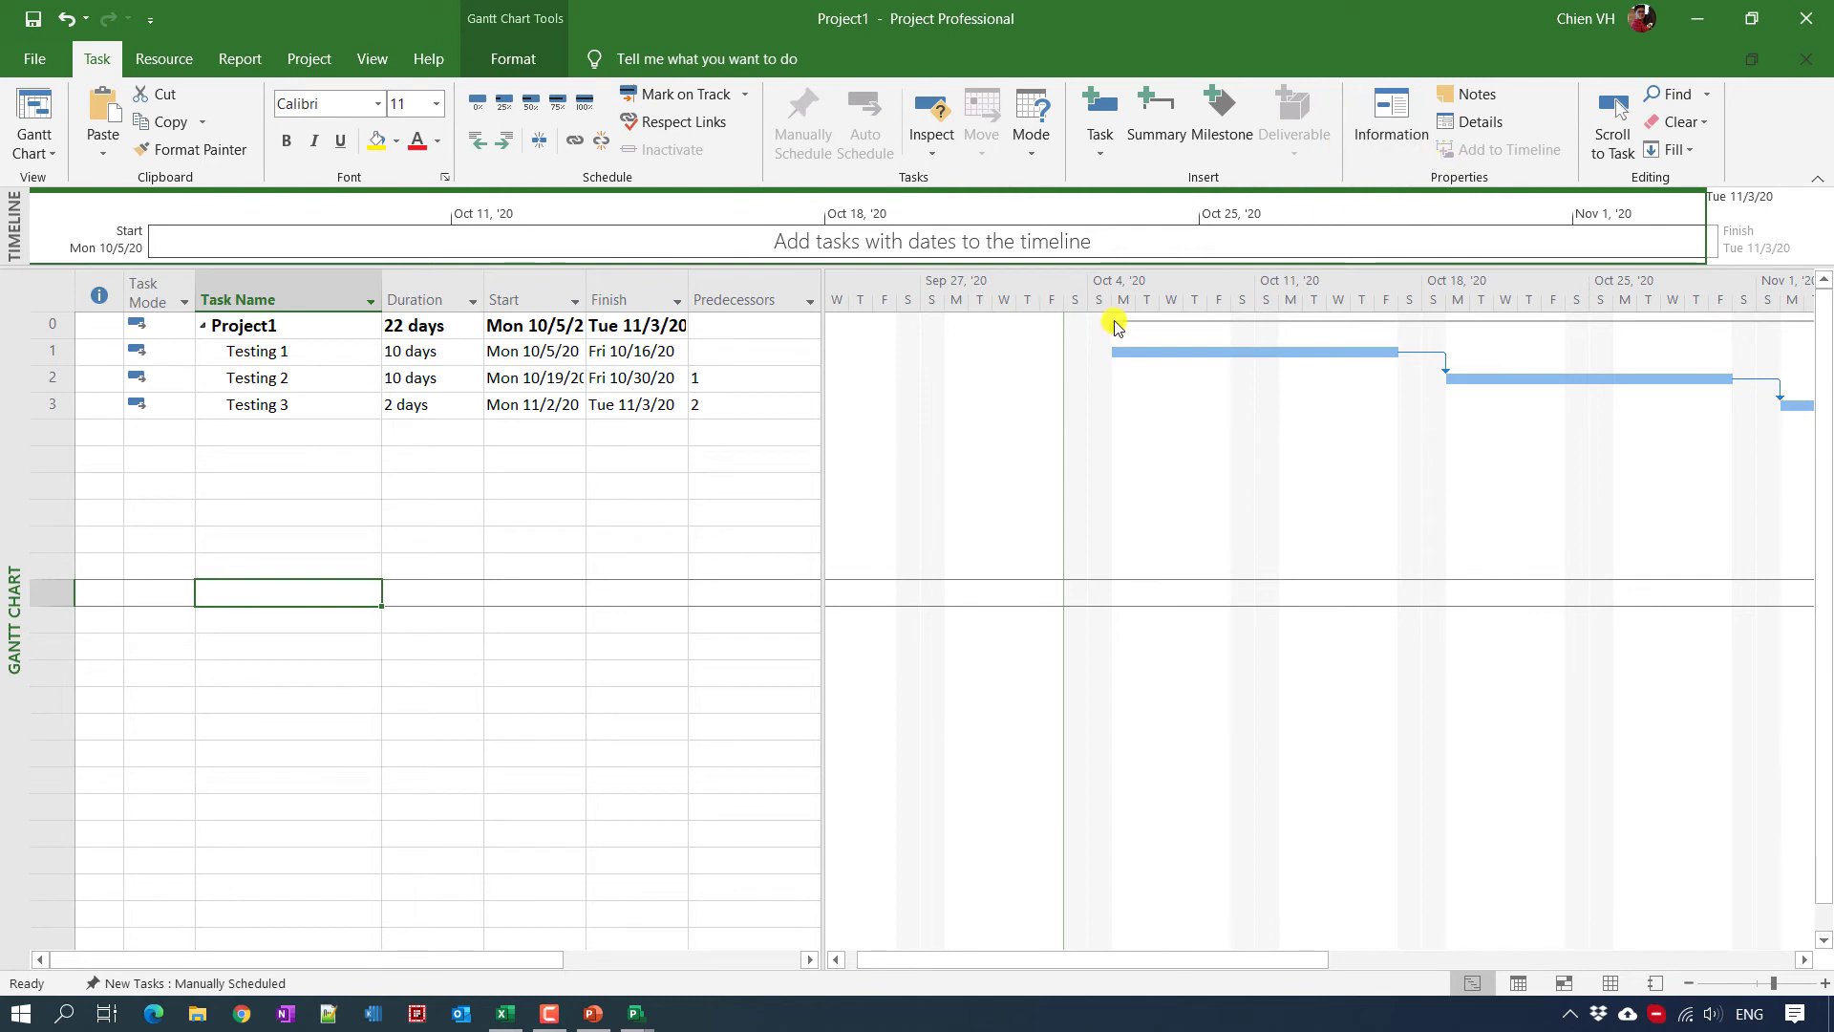
click(648, 642)
click(355, 653)
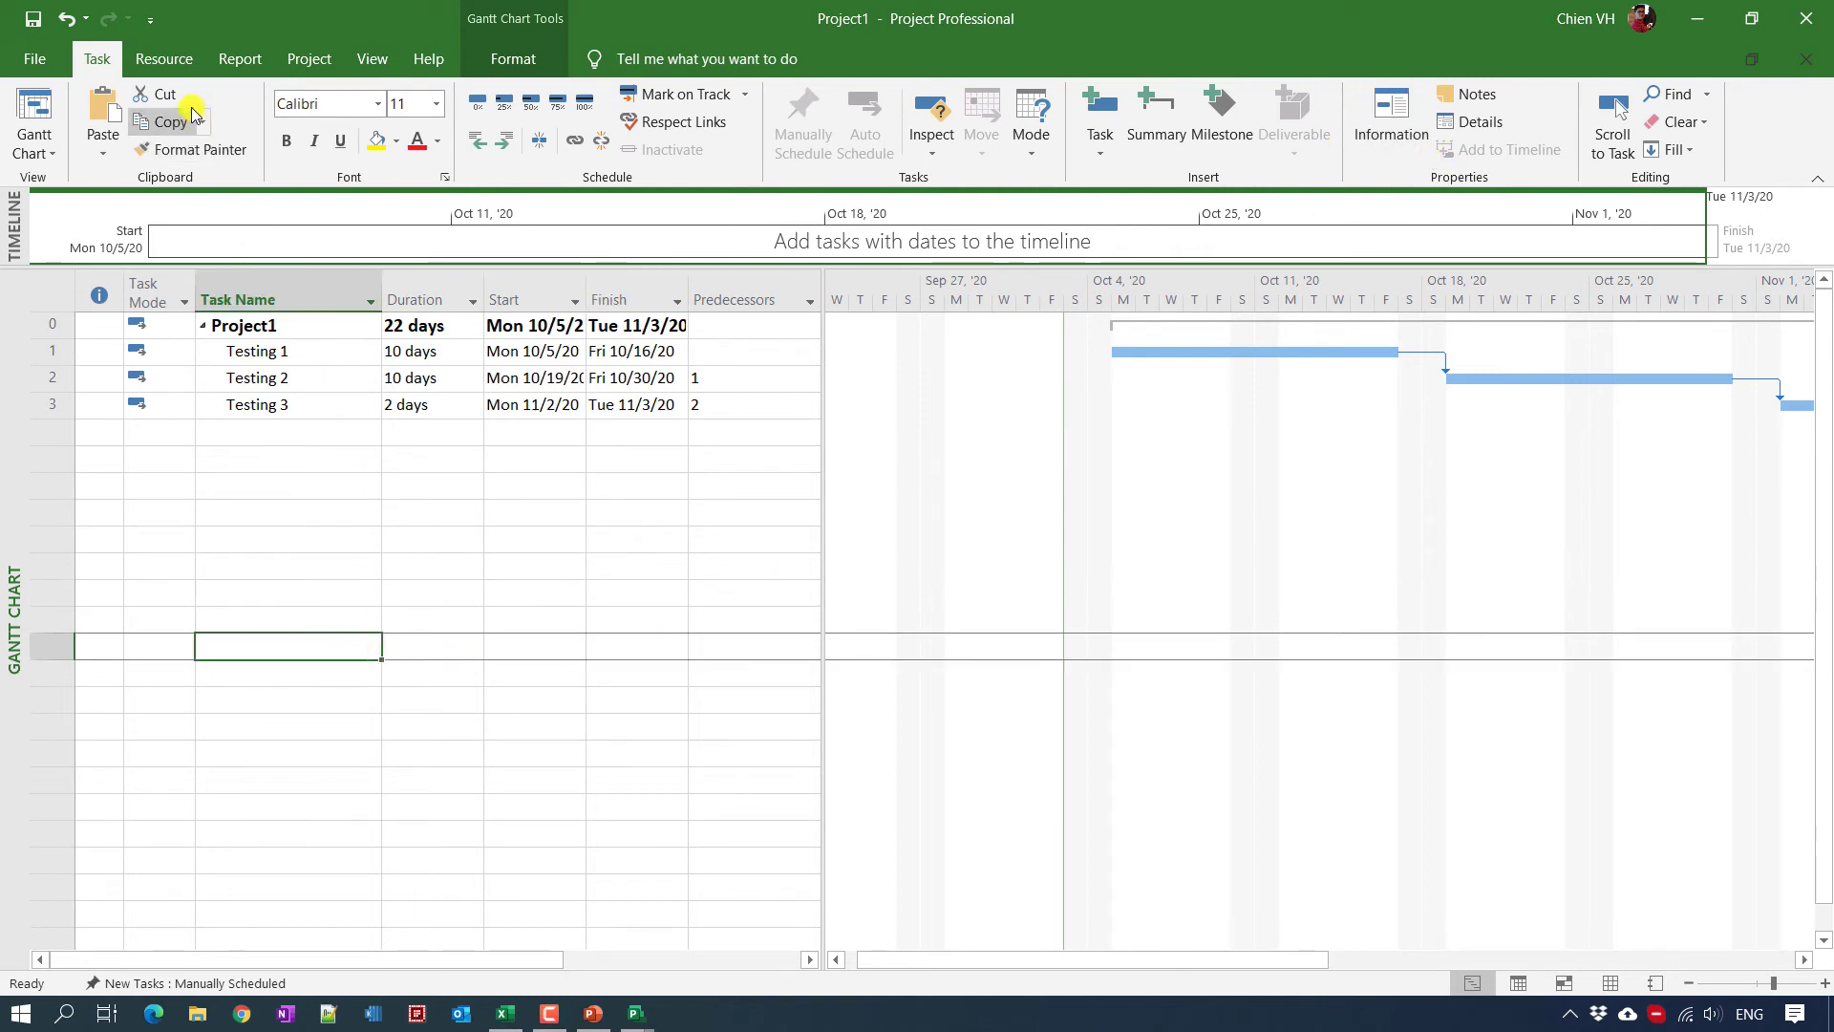
click(372, 58)
click(1605, 93)
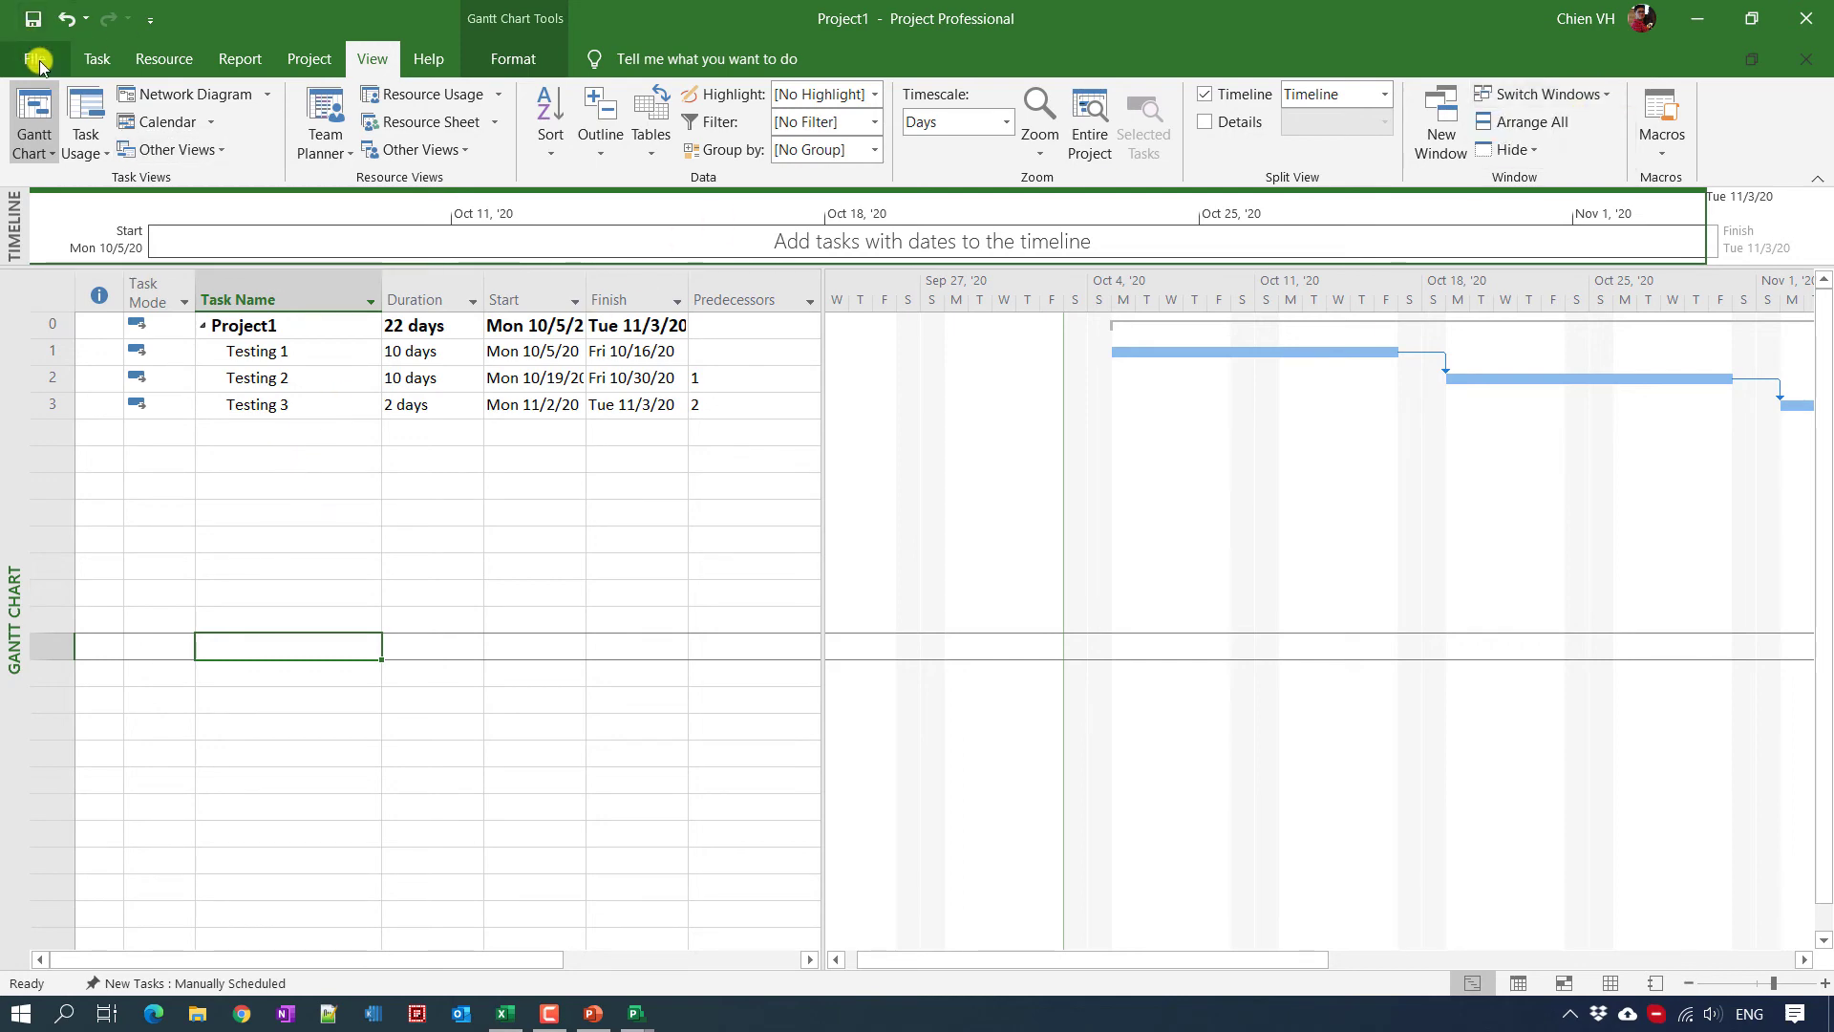
Step: Save the schedule to the Desktop under the file name Project2.mpp
click(35, 58)
click(76, 380)
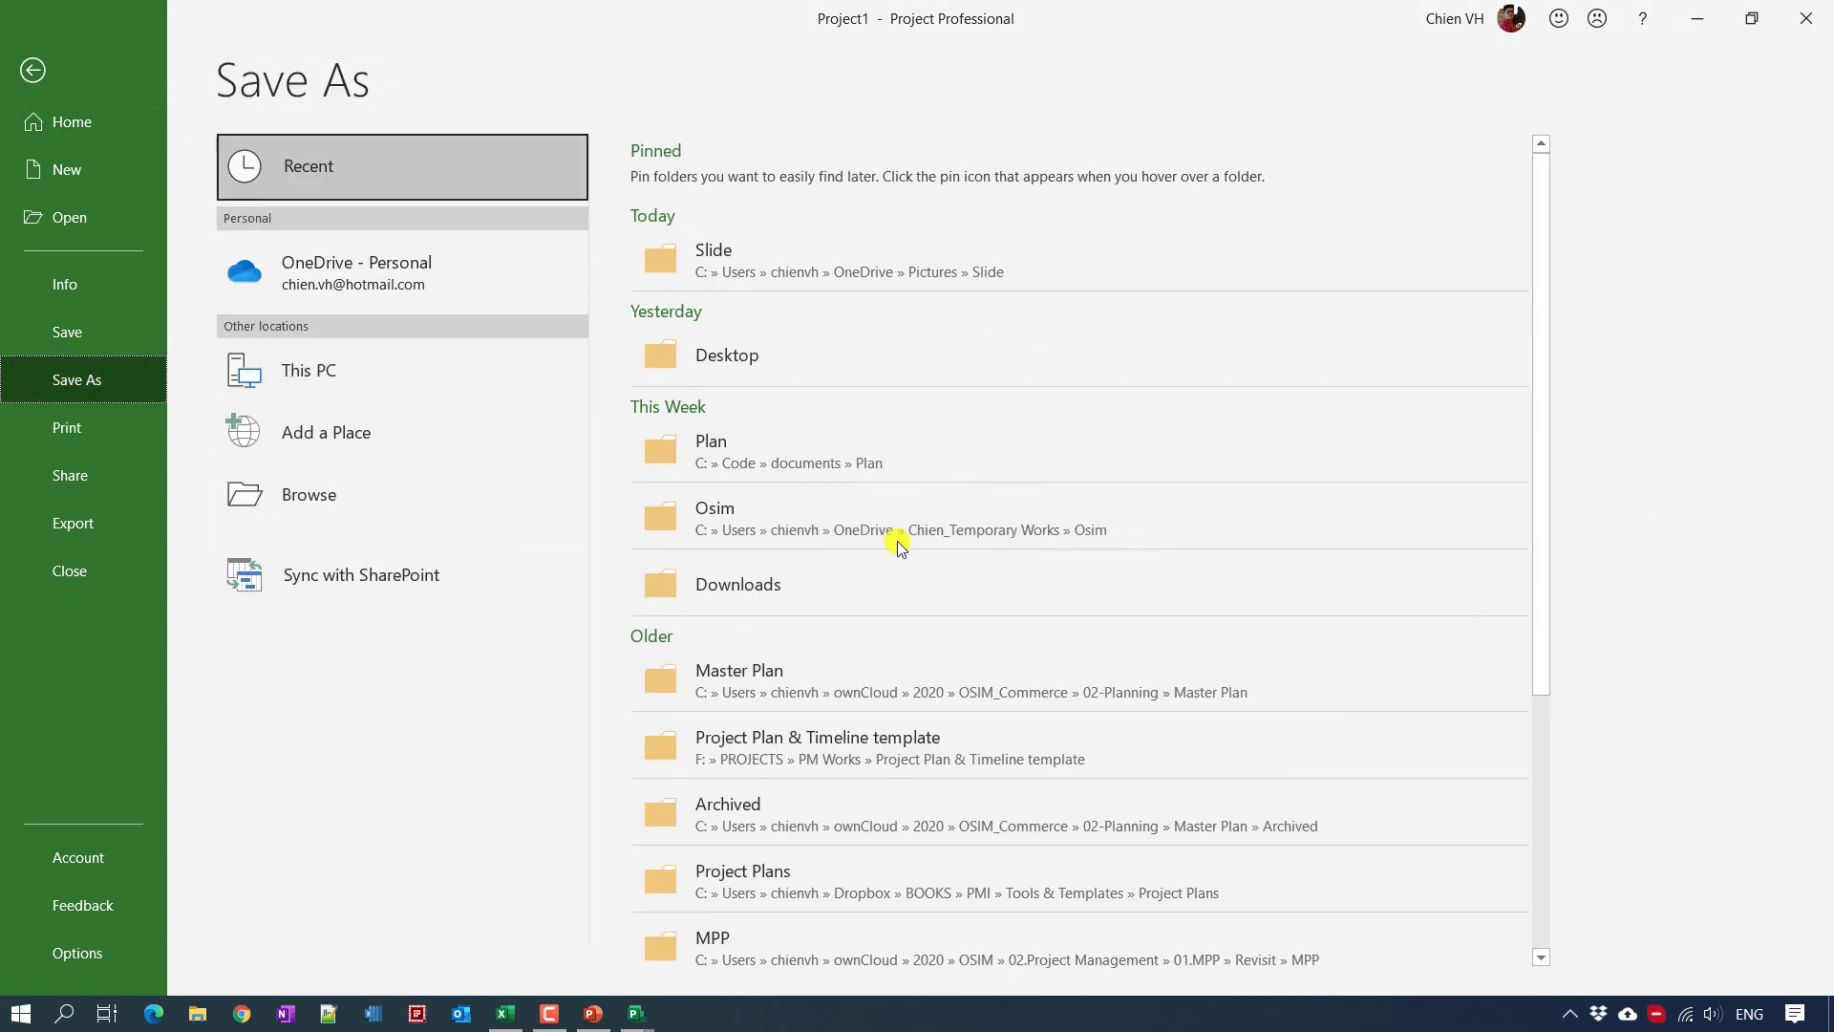
click(321, 501)
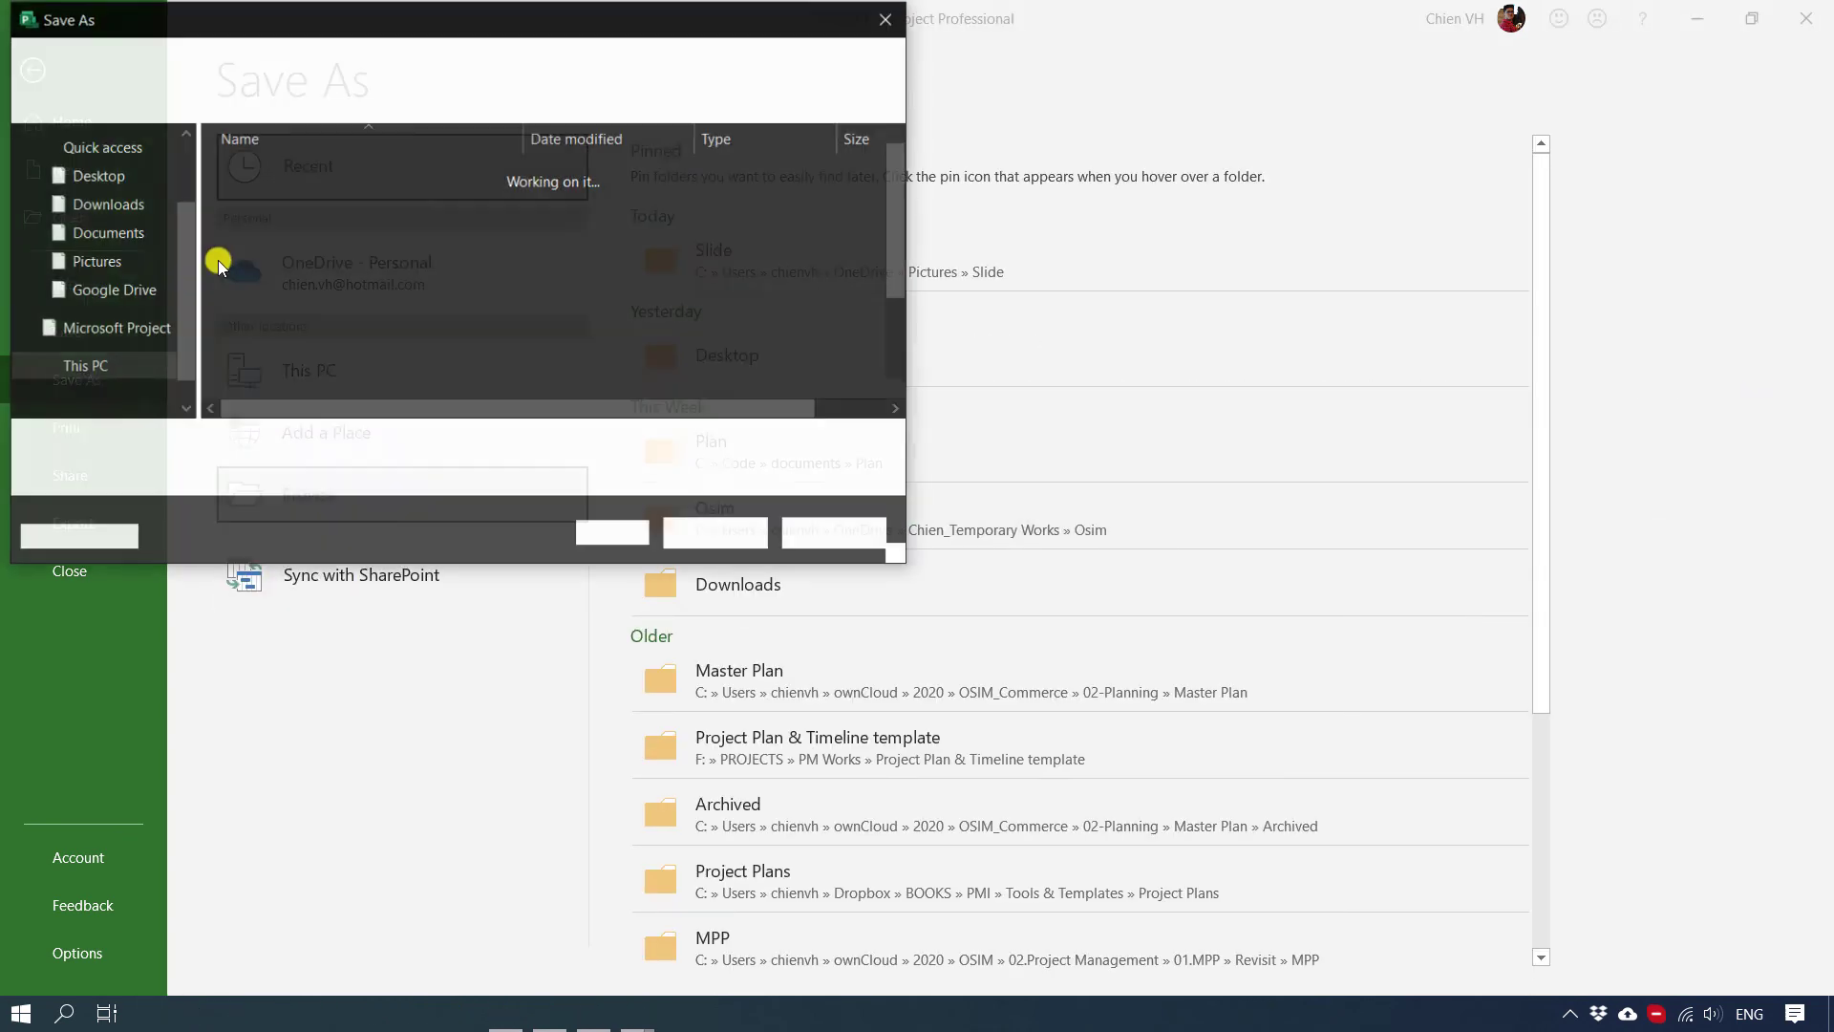
click(105, 185)
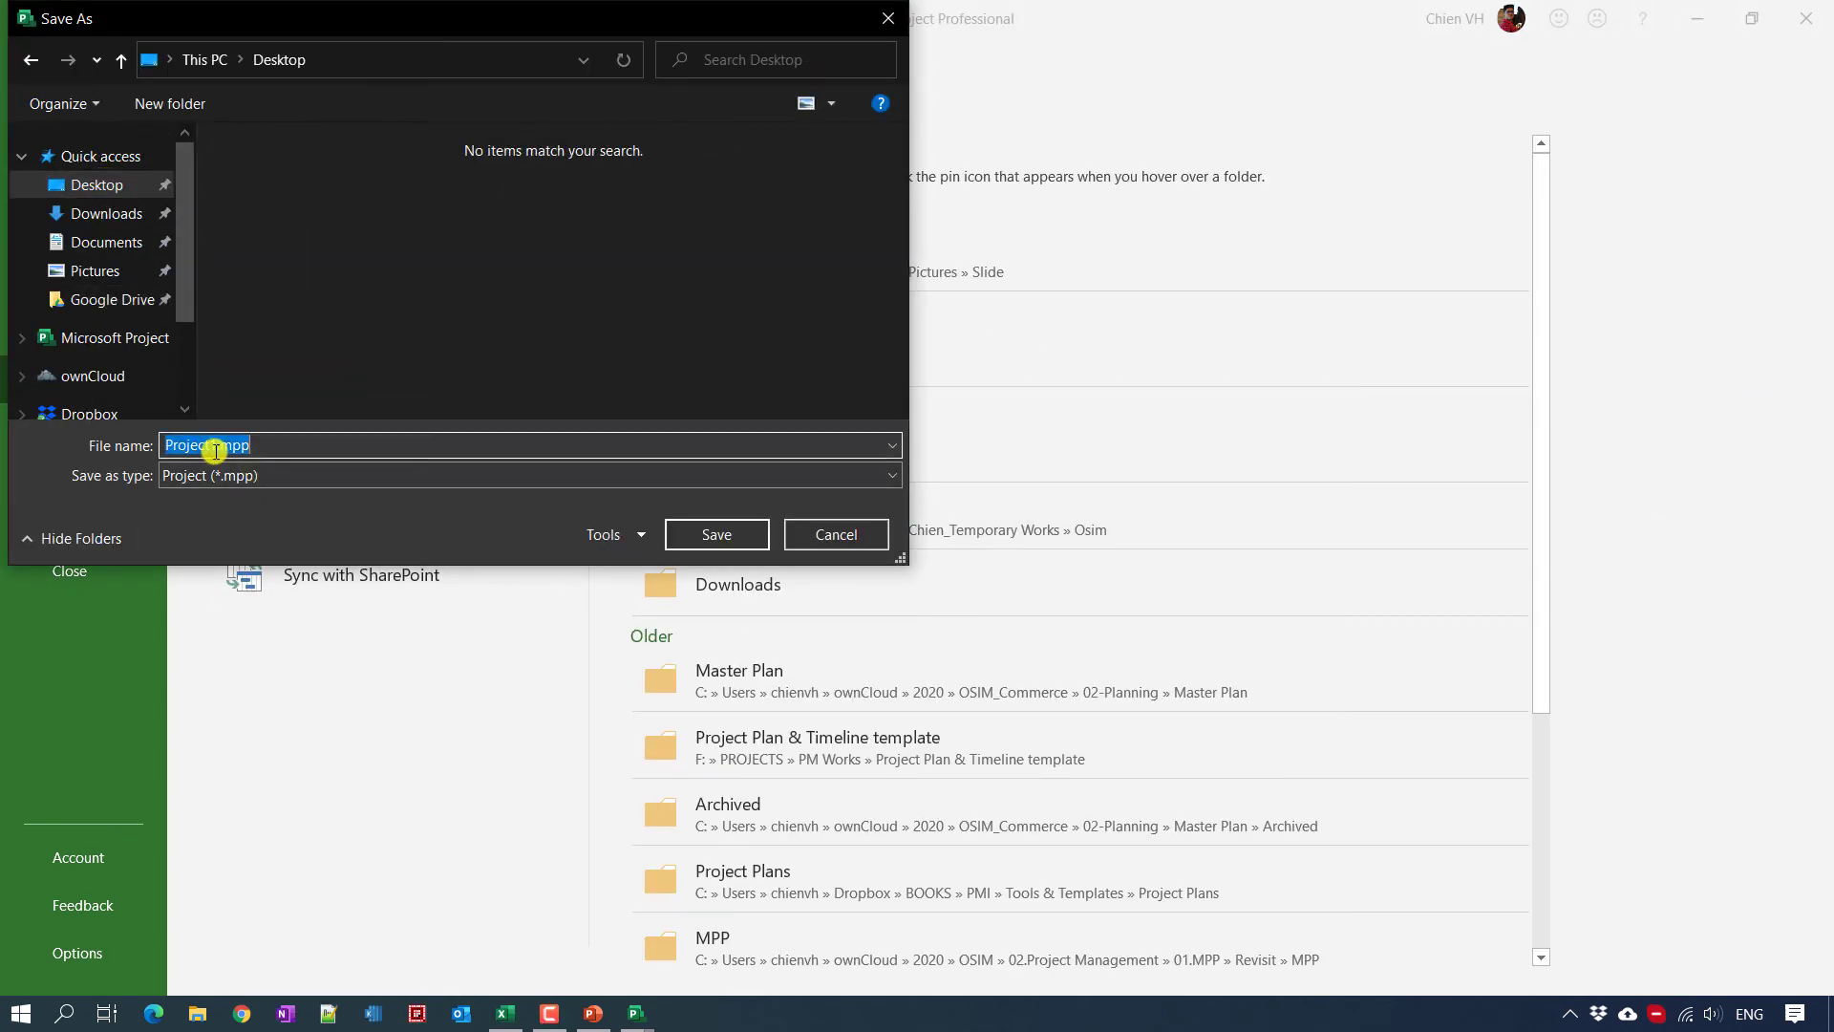
click(219, 449)
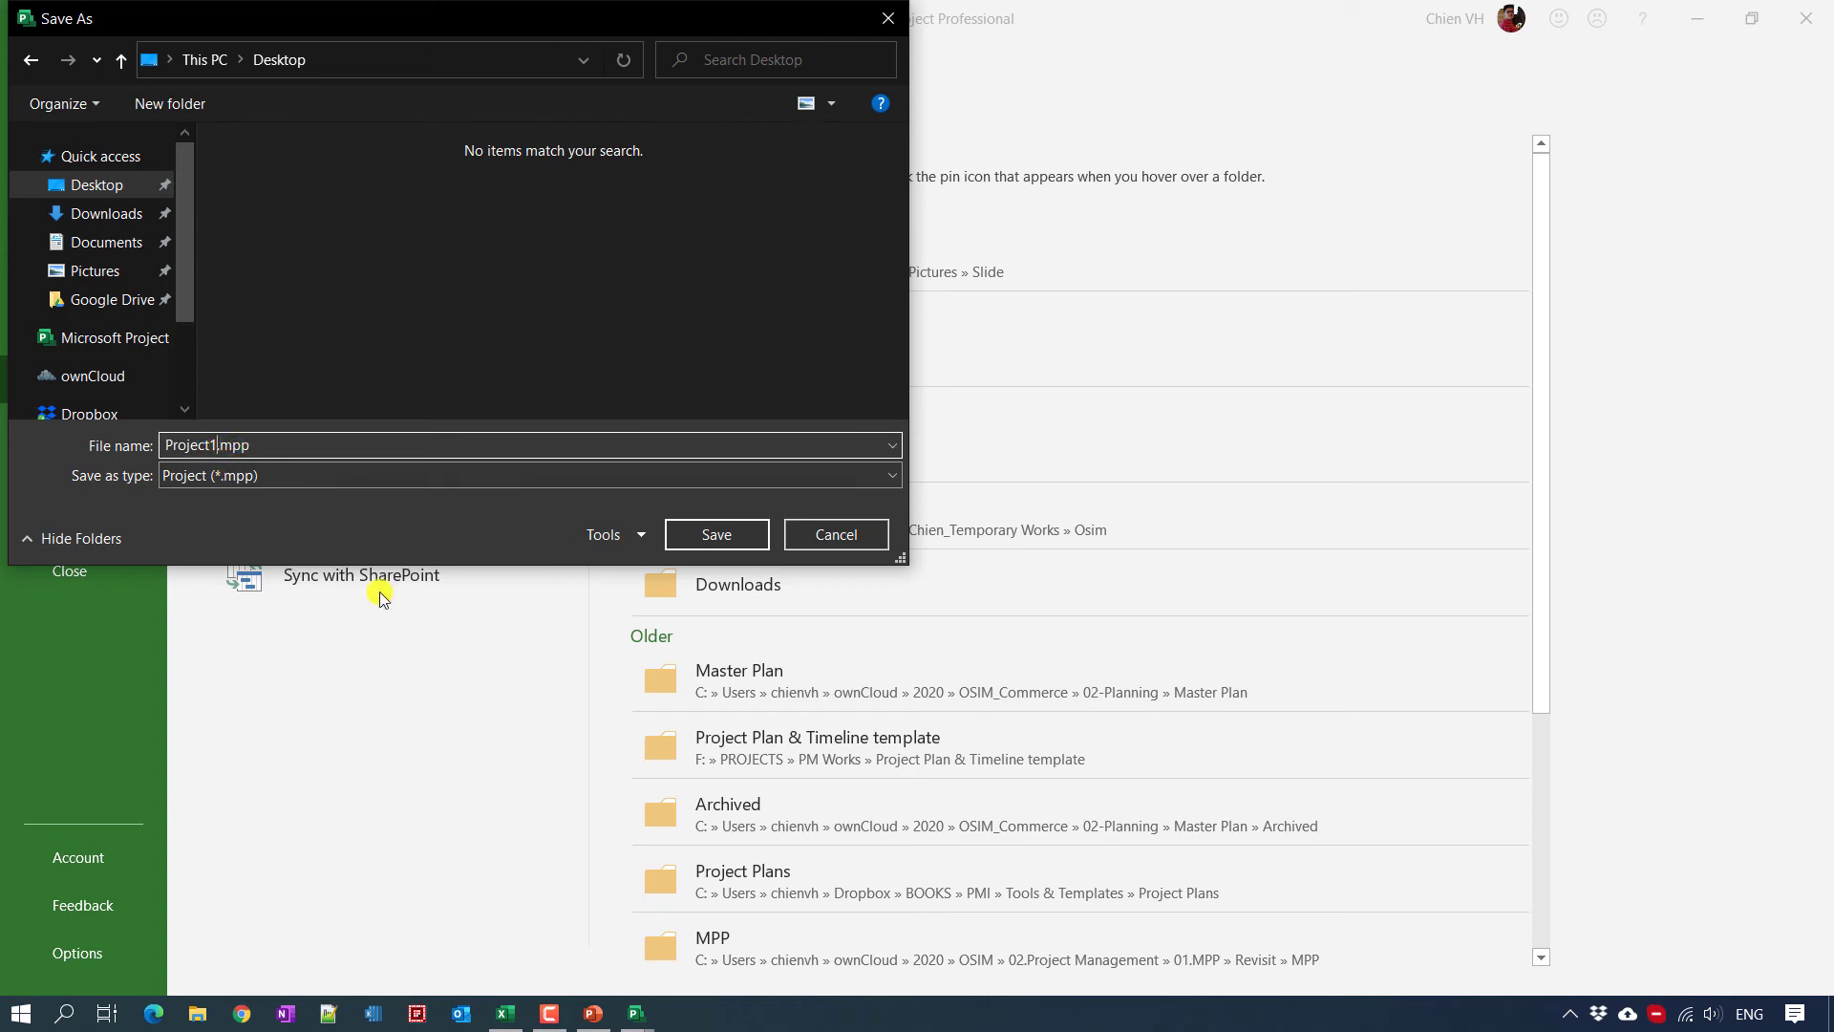
text(2)
key(Return)
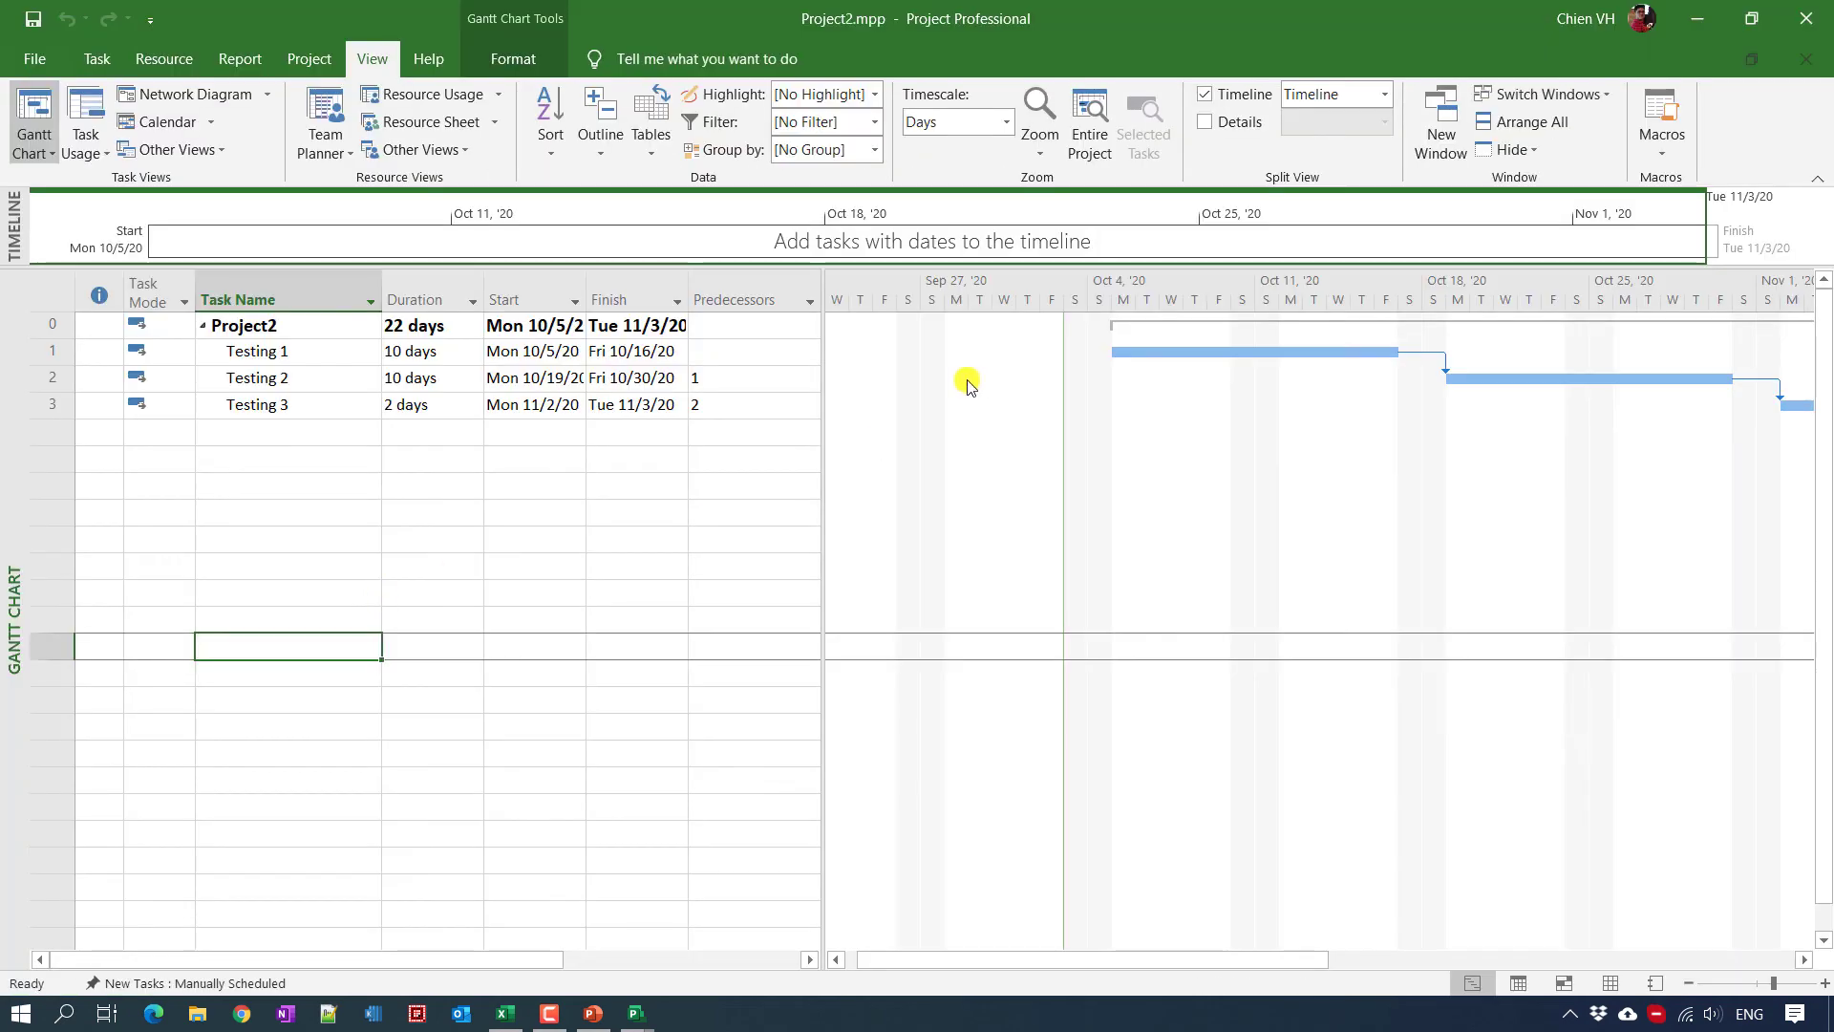
Step: Switch to the Website Development project, then back to Project2
click(1603, 94)
click(1566, 132)
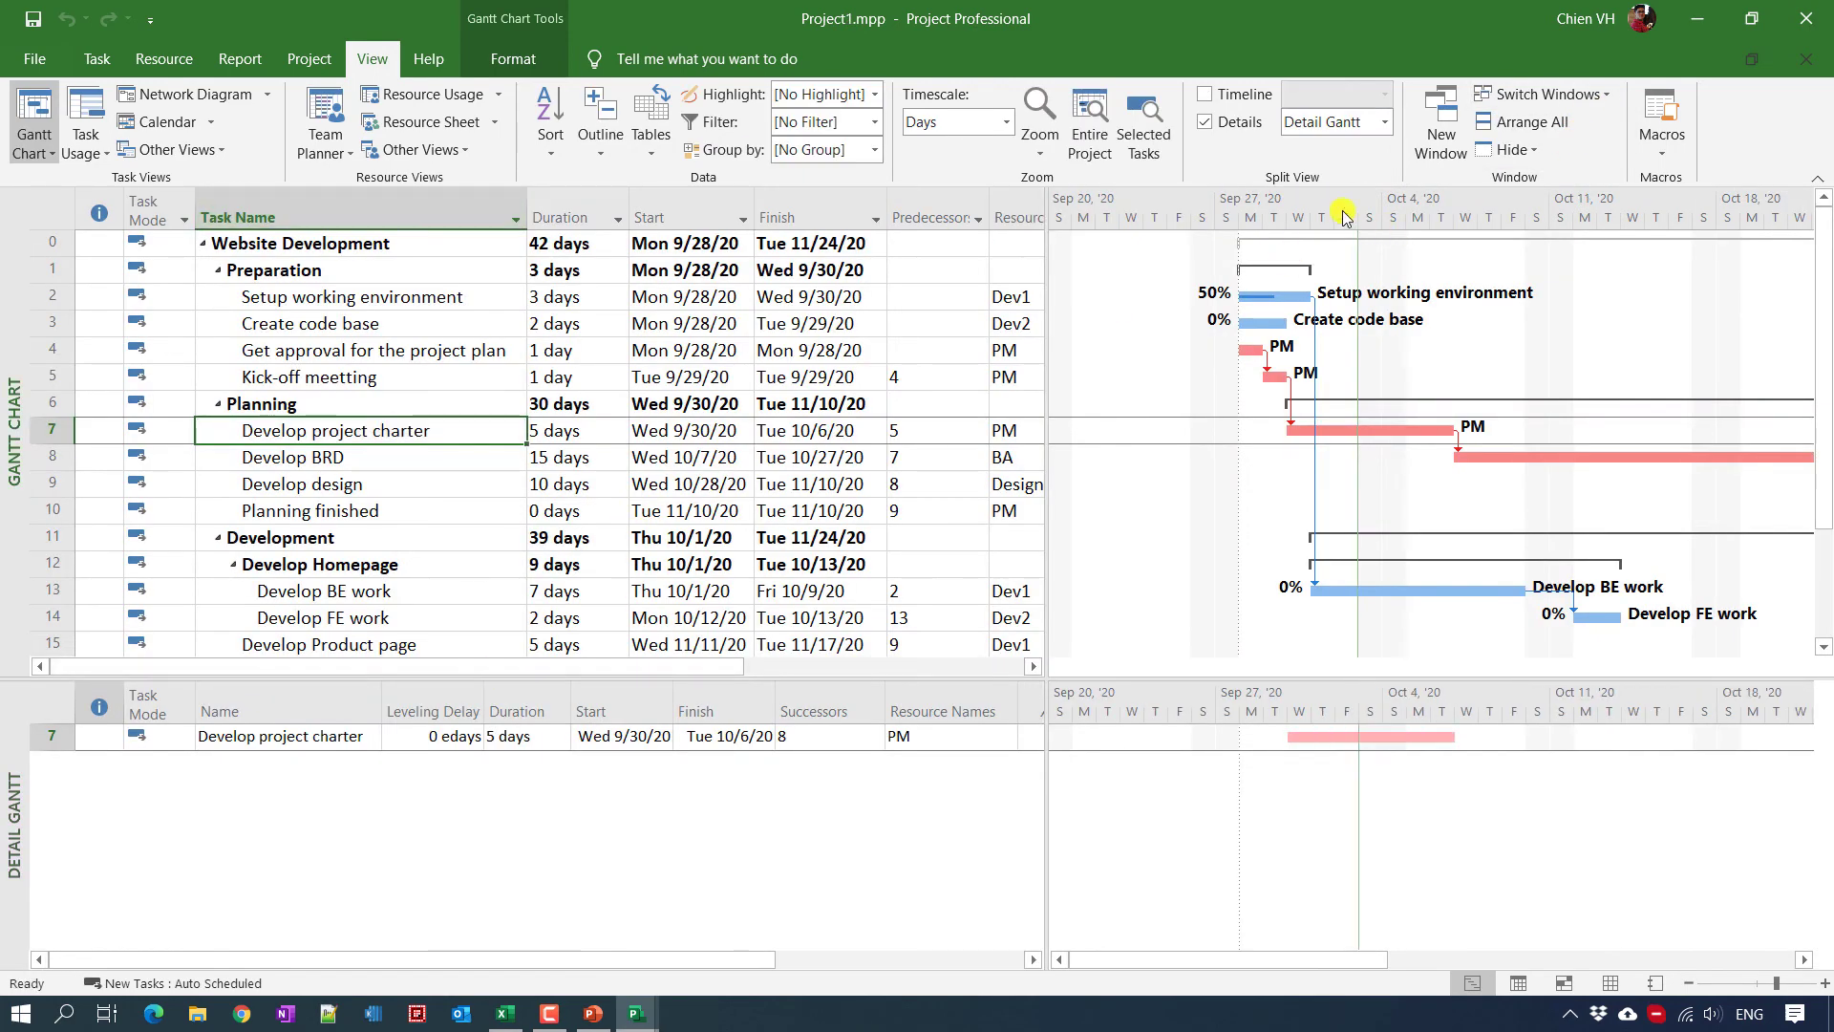
click(1597, 96)
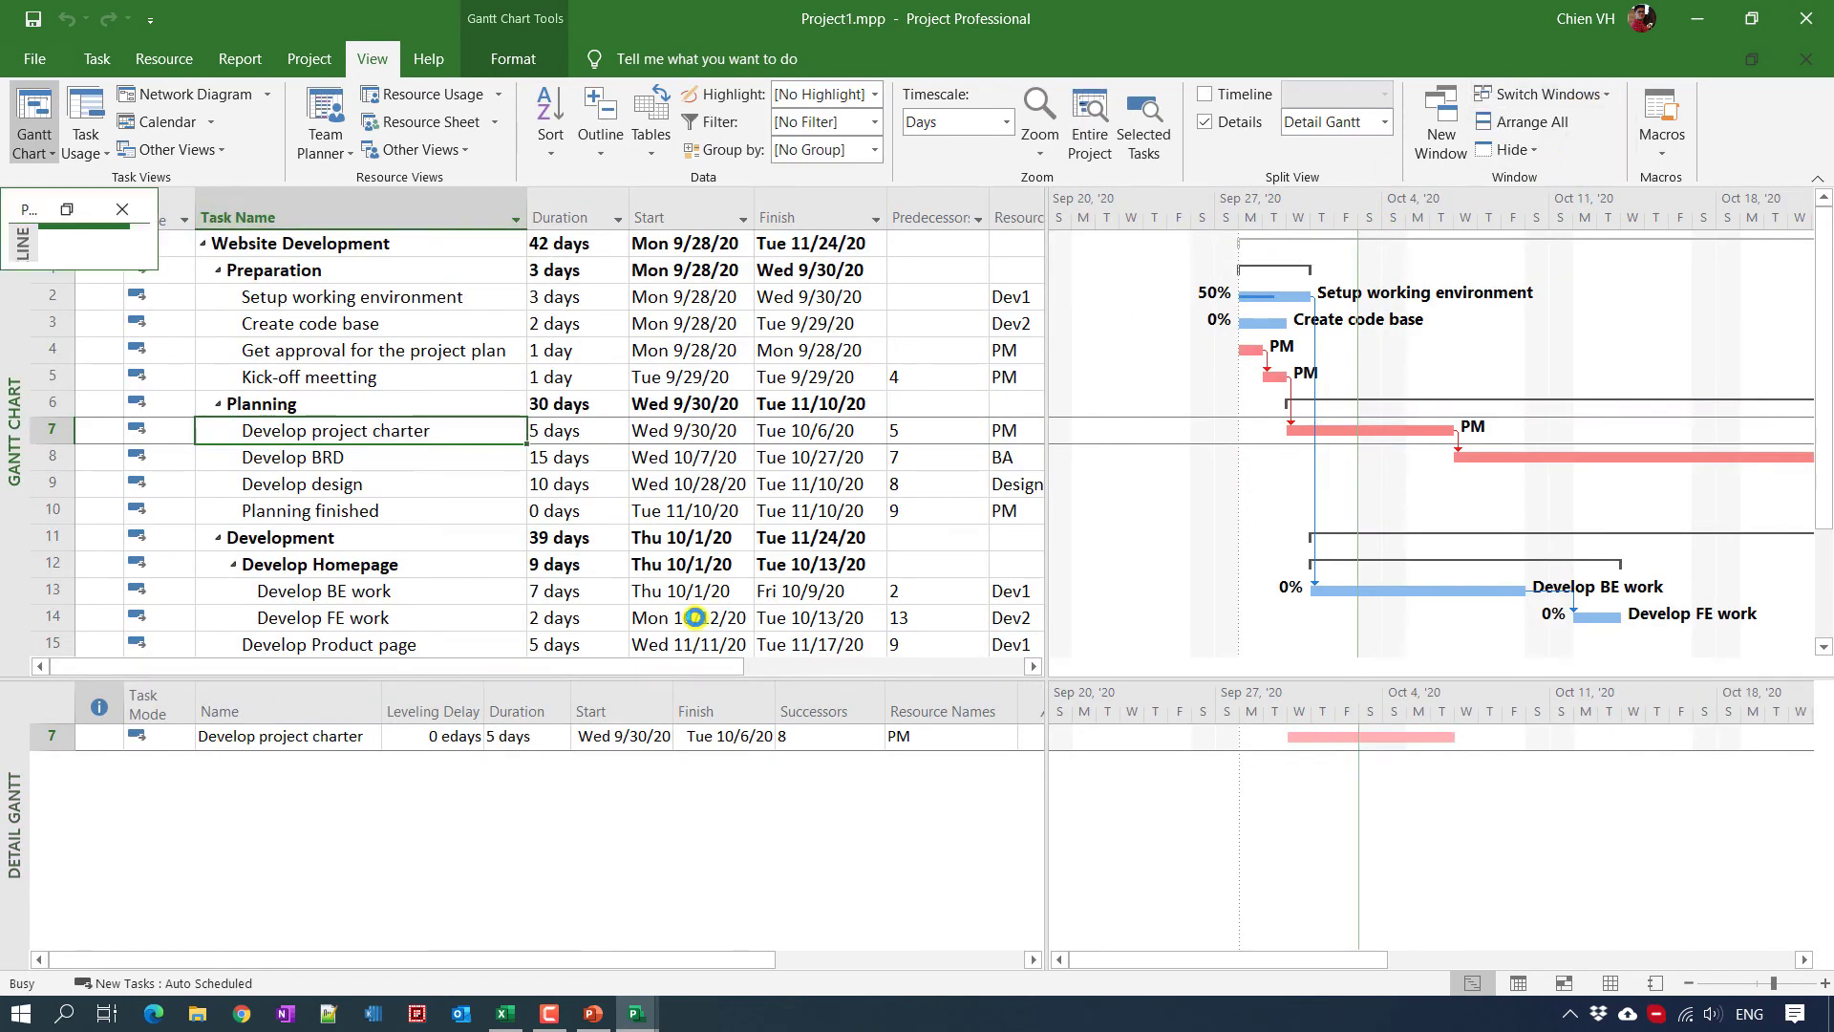
click(1576, 155)
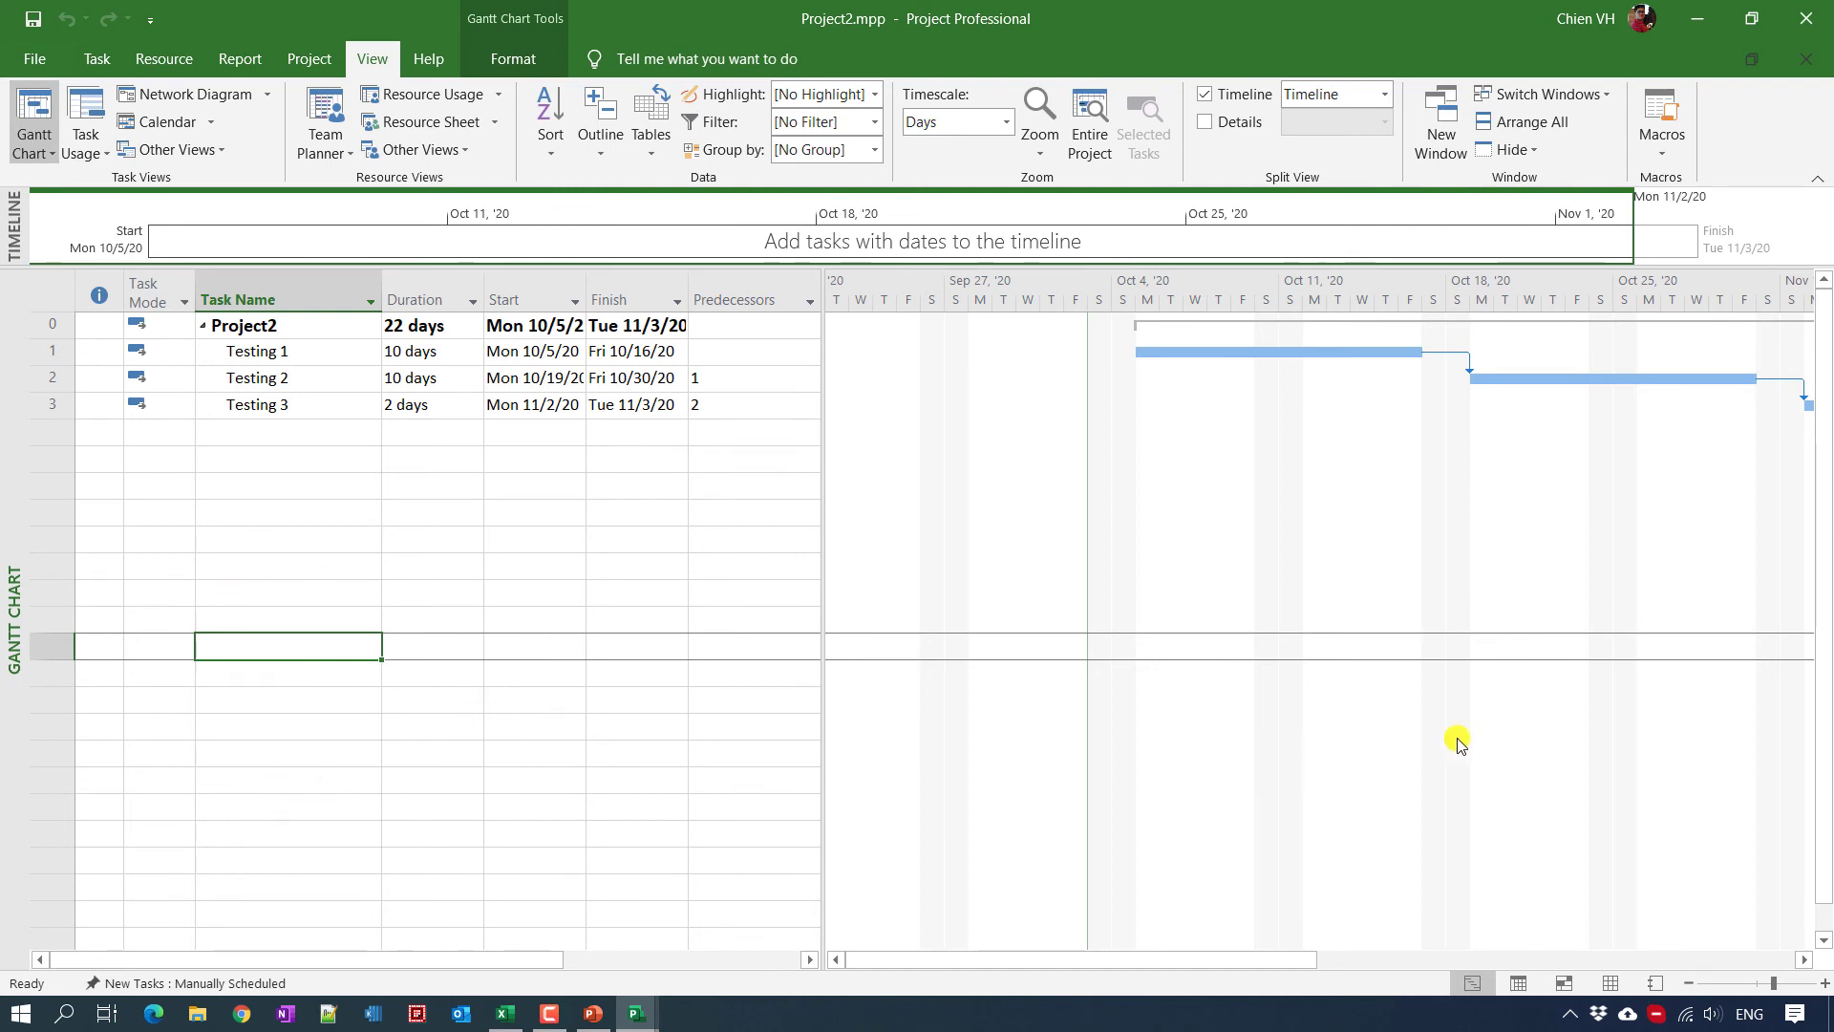
Step: Apply Arrange All so both project windows are visible together
click(1564, 132)
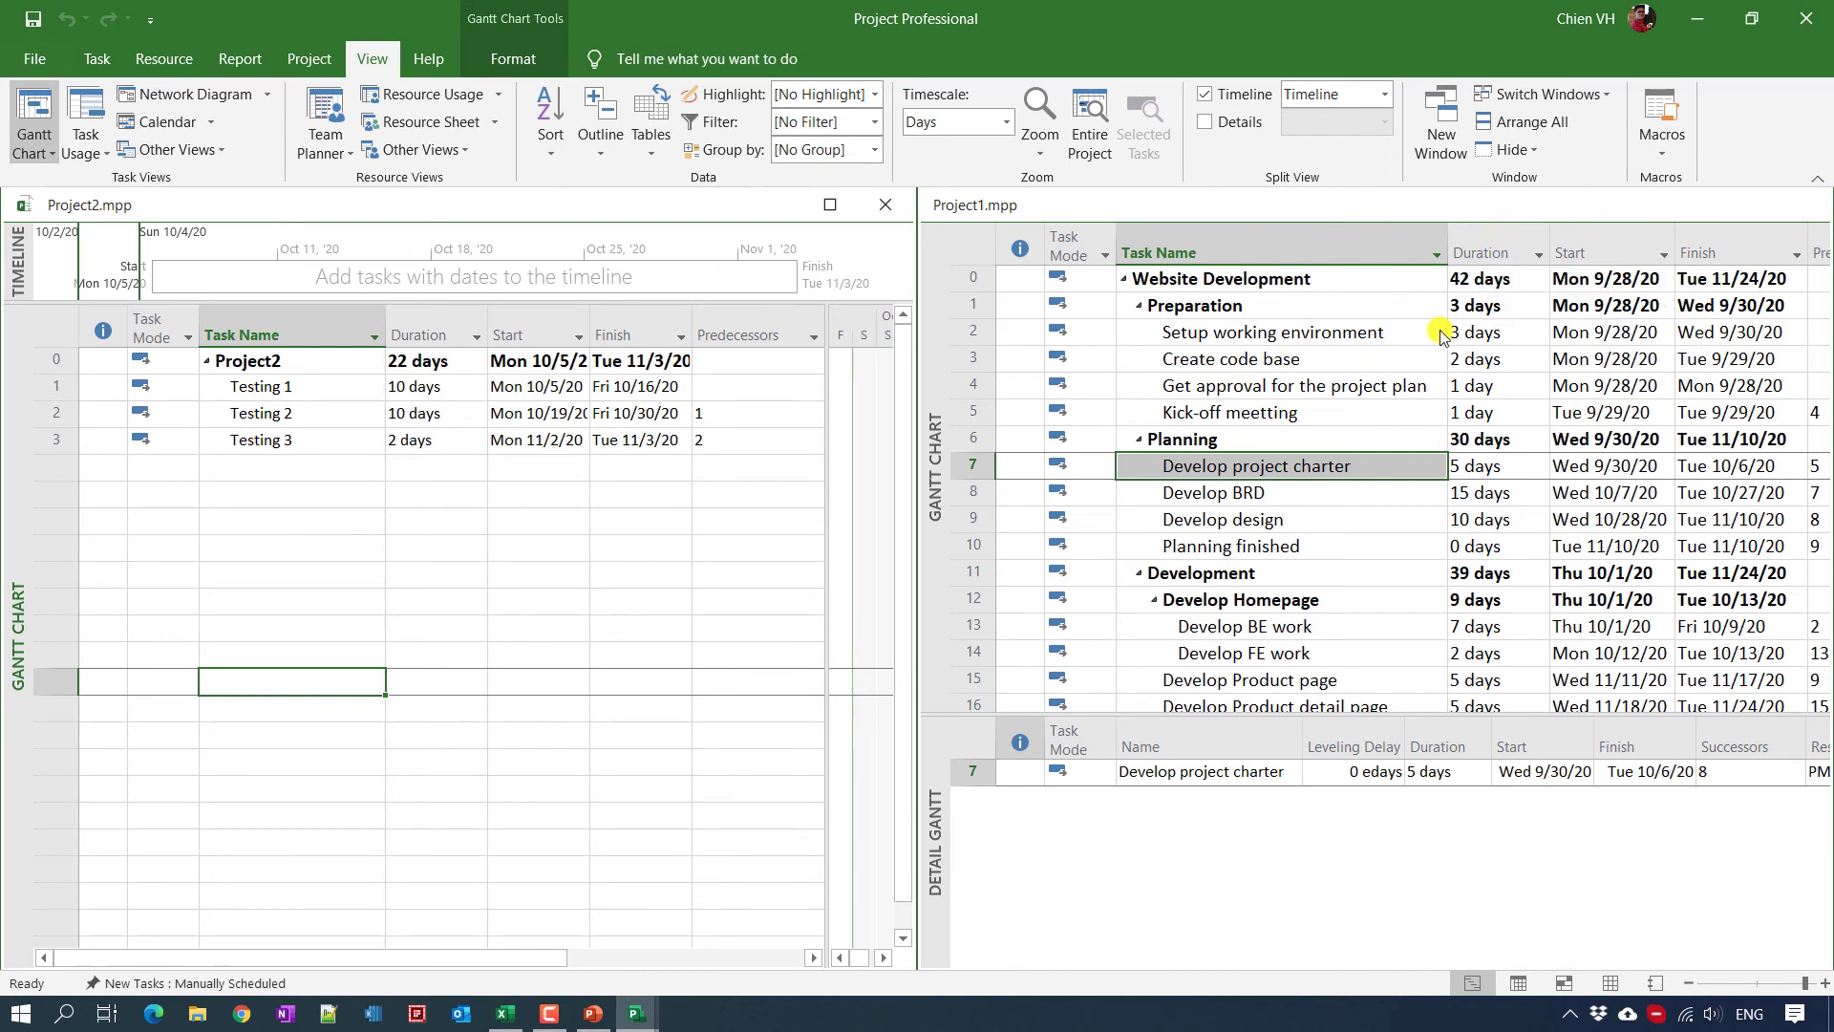
click(1528, 124)
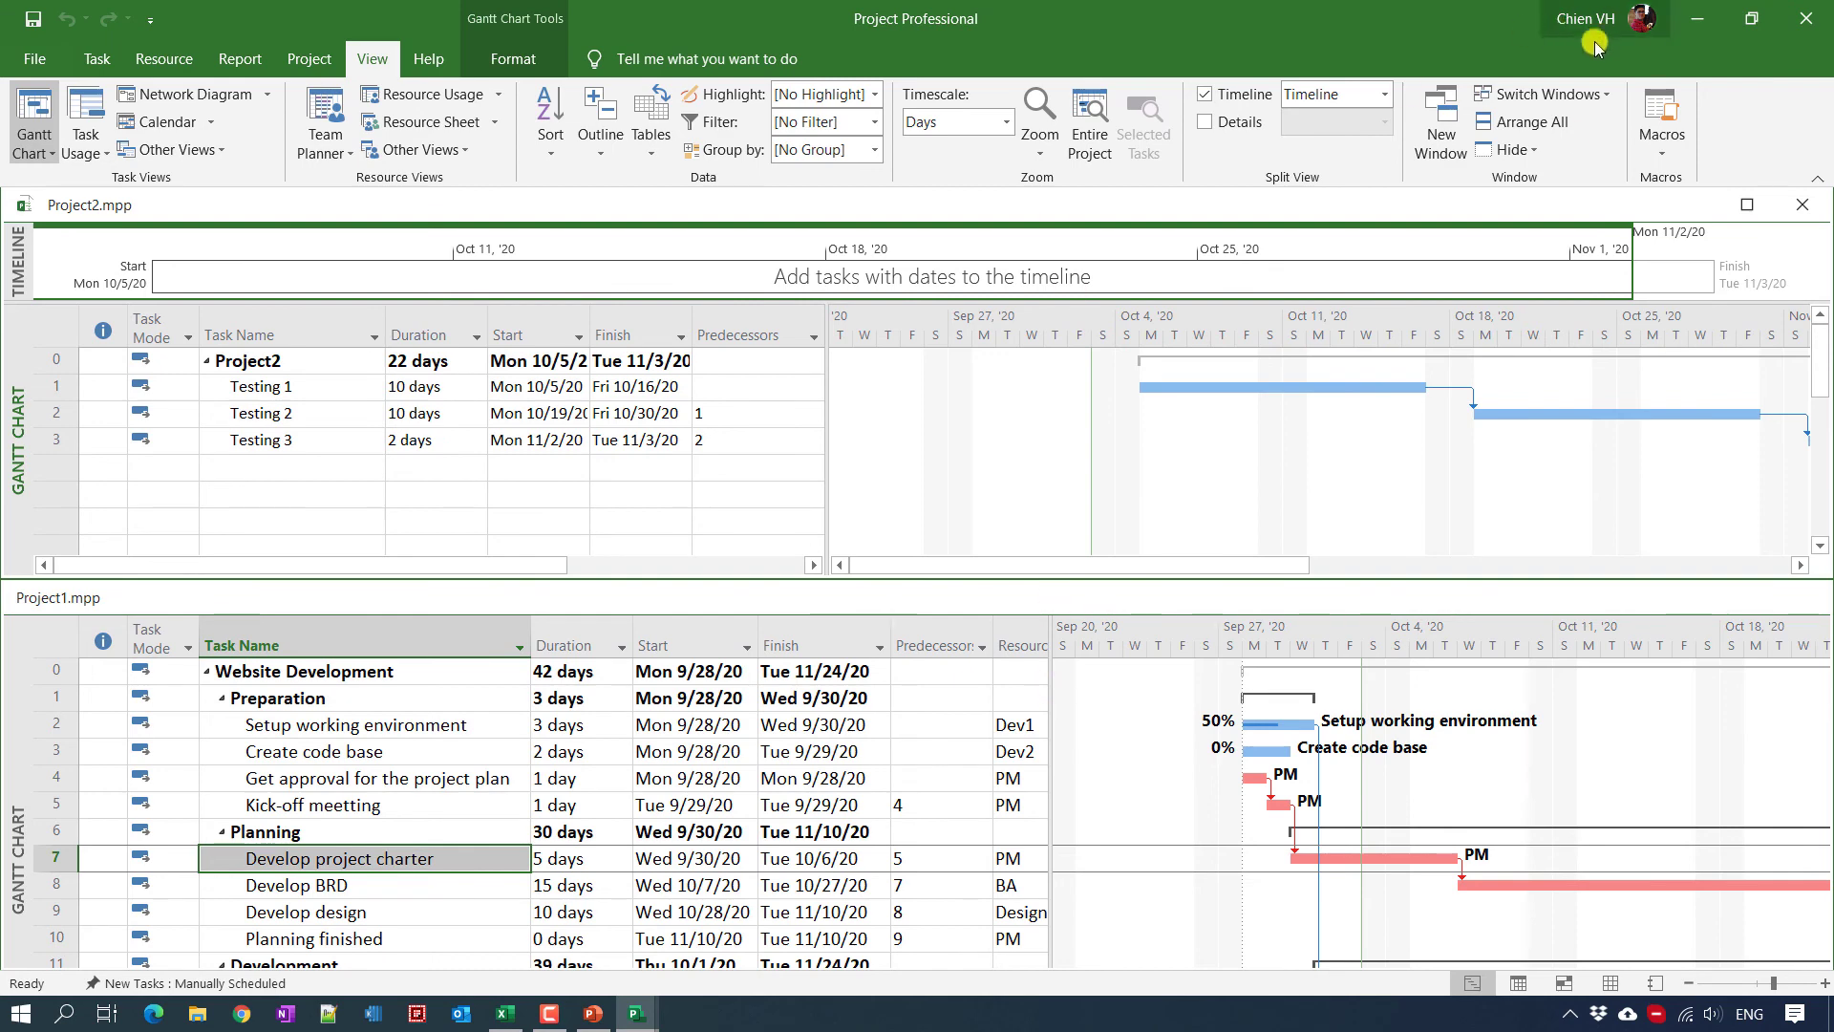
click(1548, 125)
click(1547, 125)
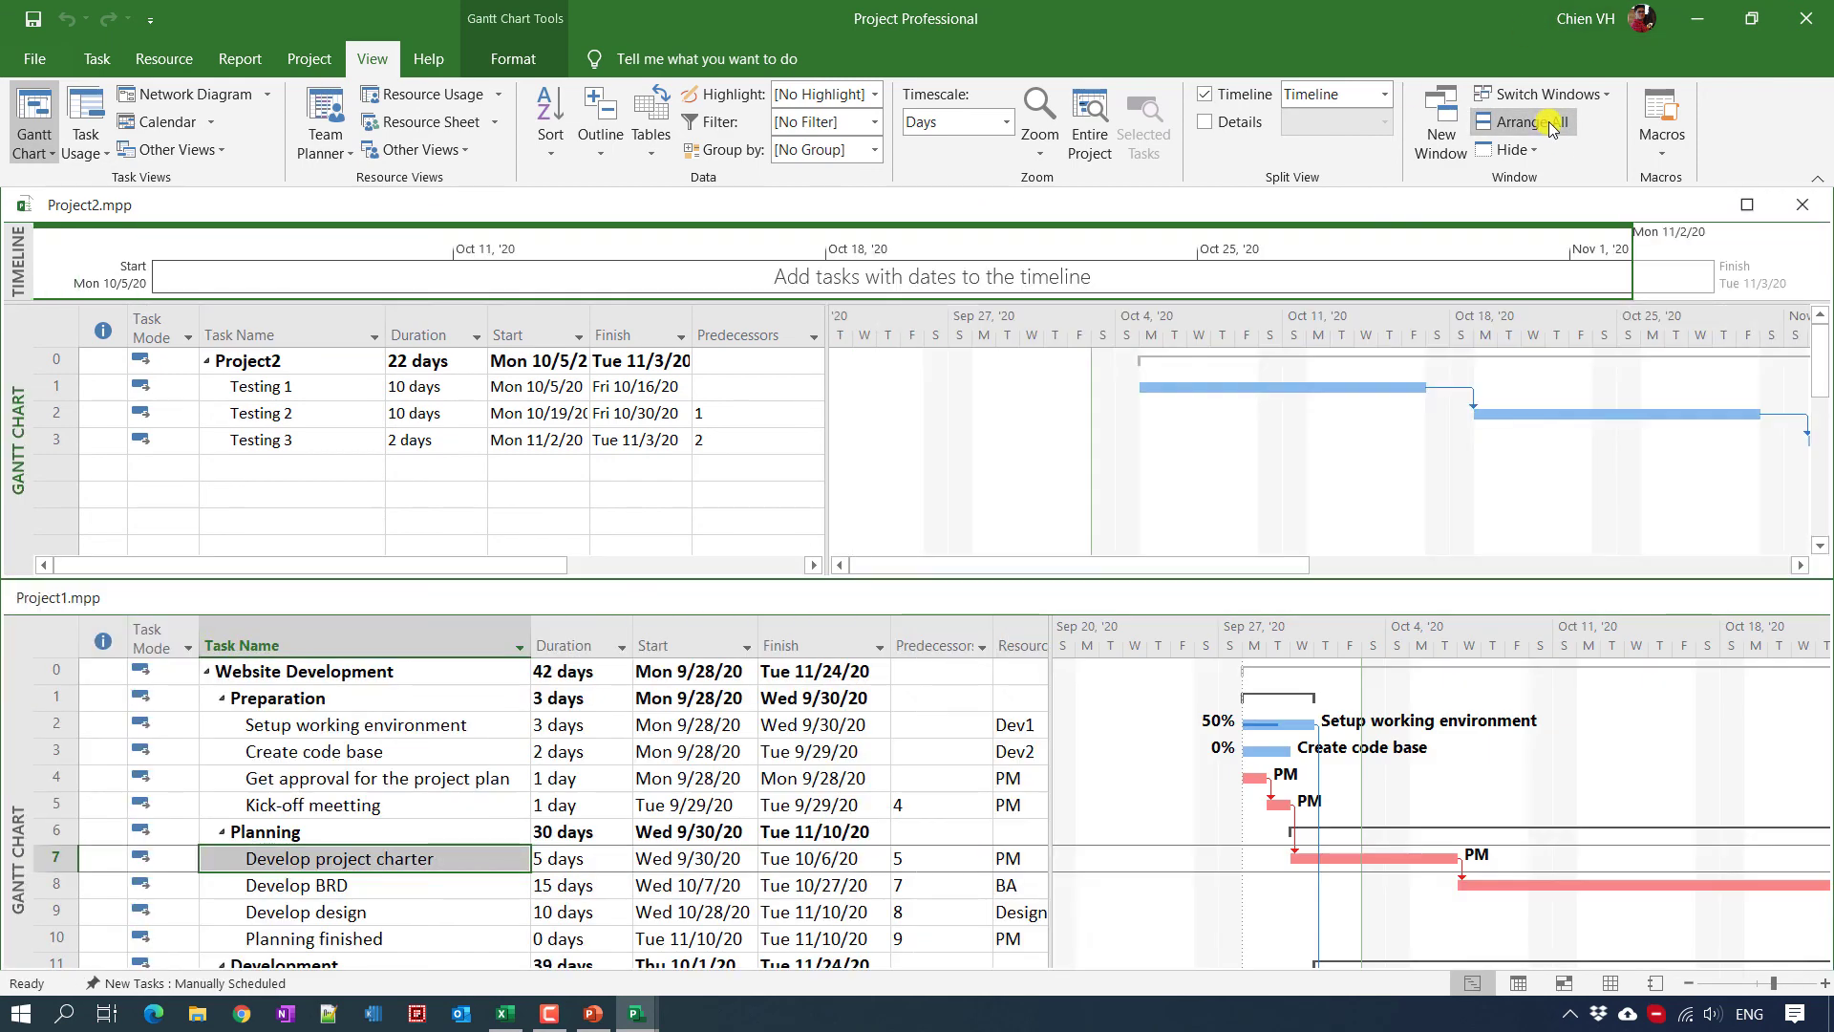
click(405, 496)
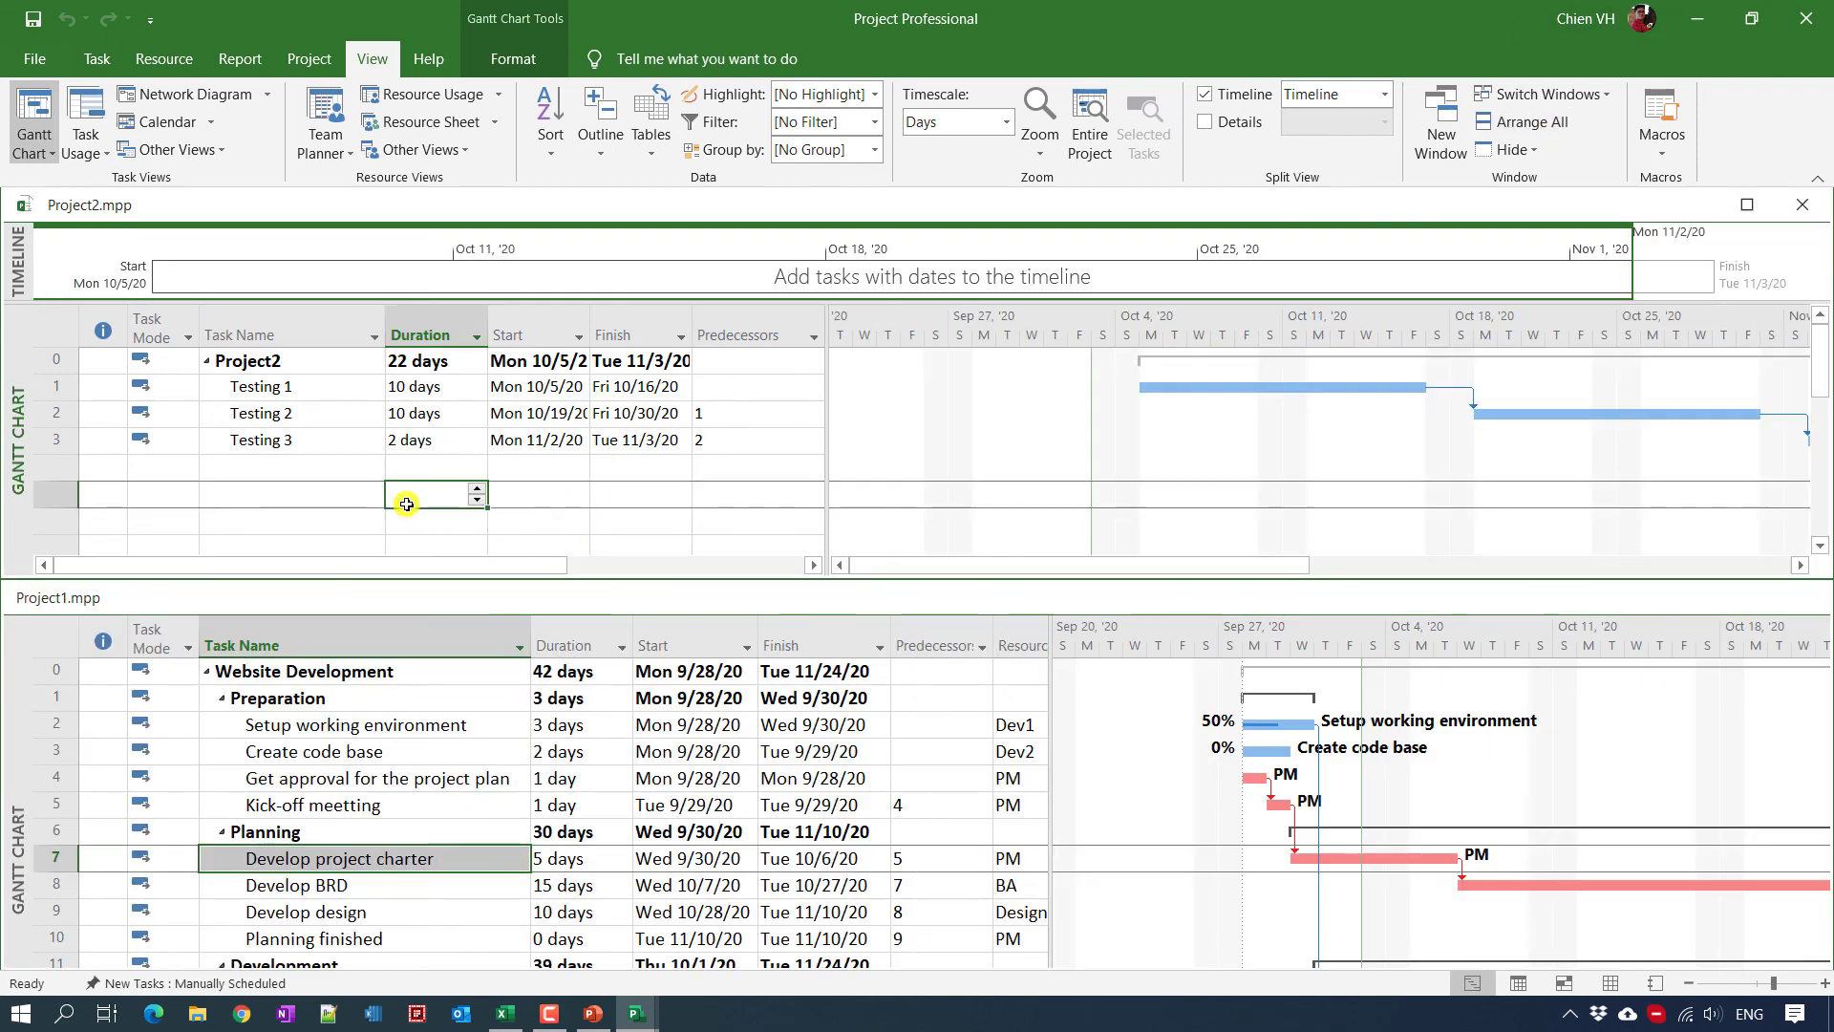
click(134, 469)
click(125, 605)
mouse_move(126, 605)
mouse_down()
mouse_move(126, 720)
mouse_move(240, 581)
mouse_move(331, 193)
mouse_move(267, 526)
mouse_move(57, 212)
mouse_move(124, 273)
mouse_move(172, 204)
mouse_move(131, 604)
mouse_up()
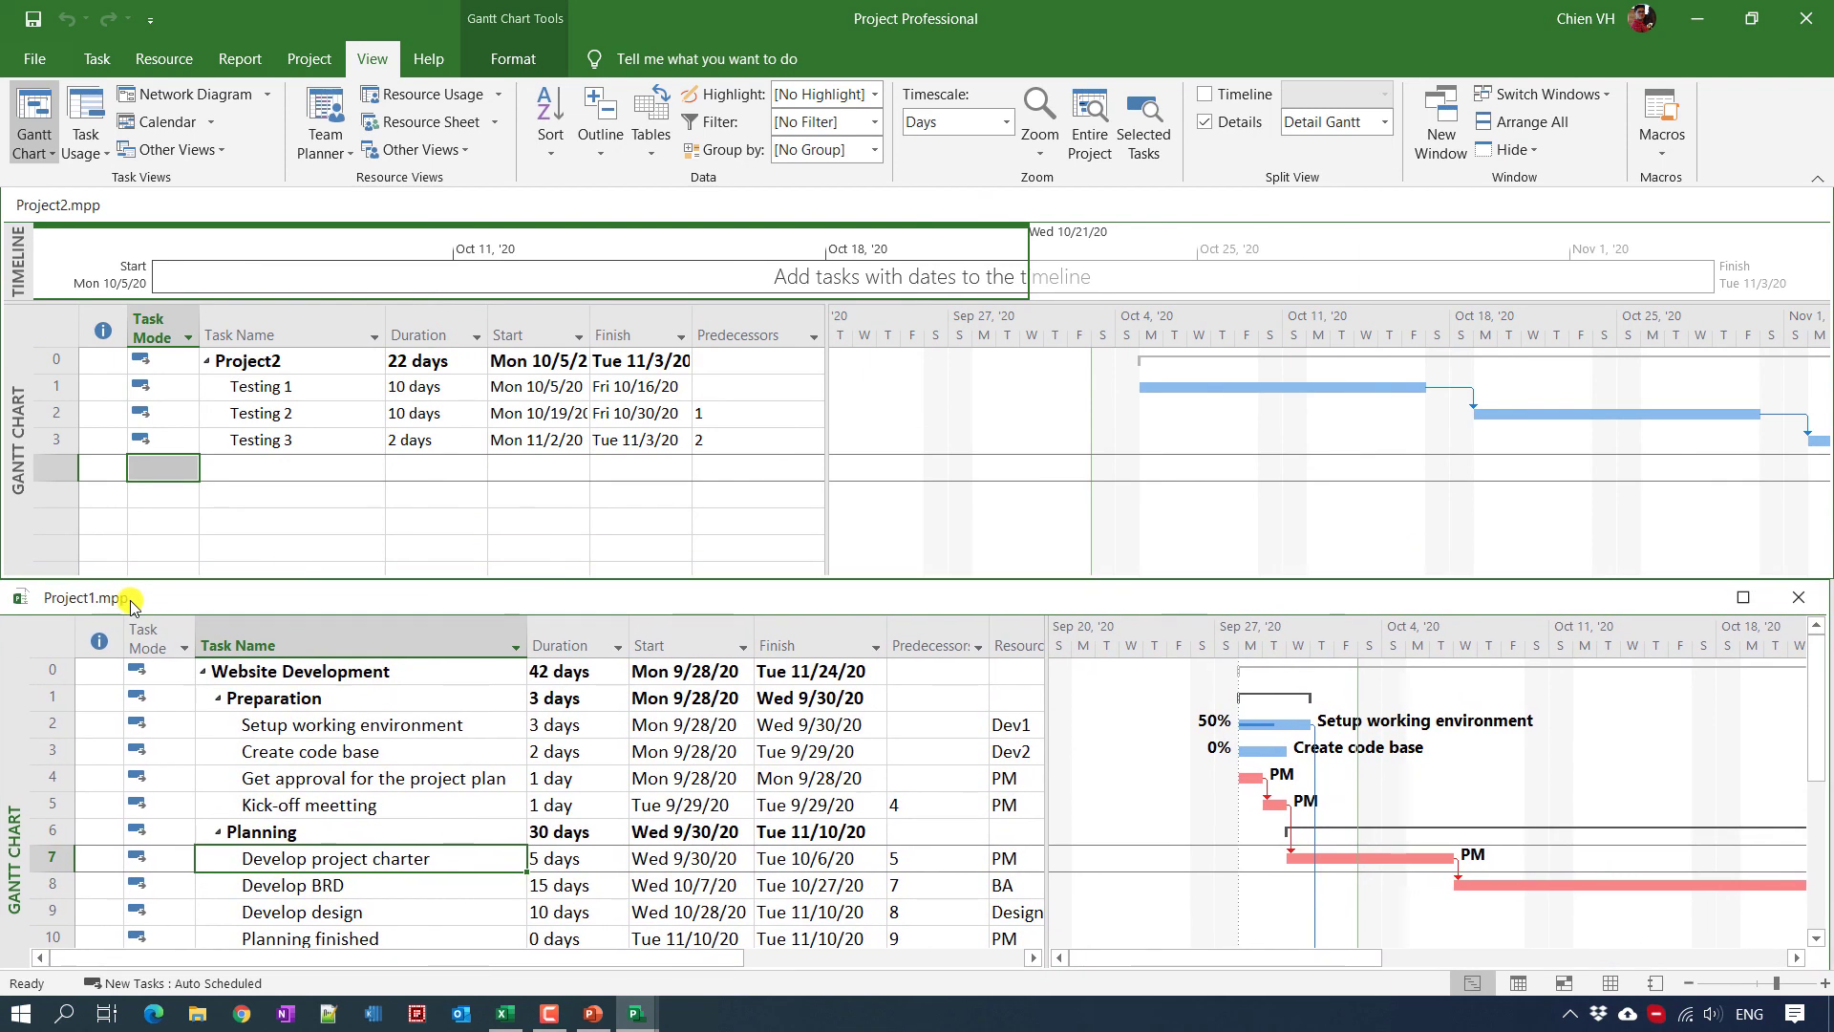
click(1521, 121)
drag(959, 195, 286, 244)
click(1521, 124)
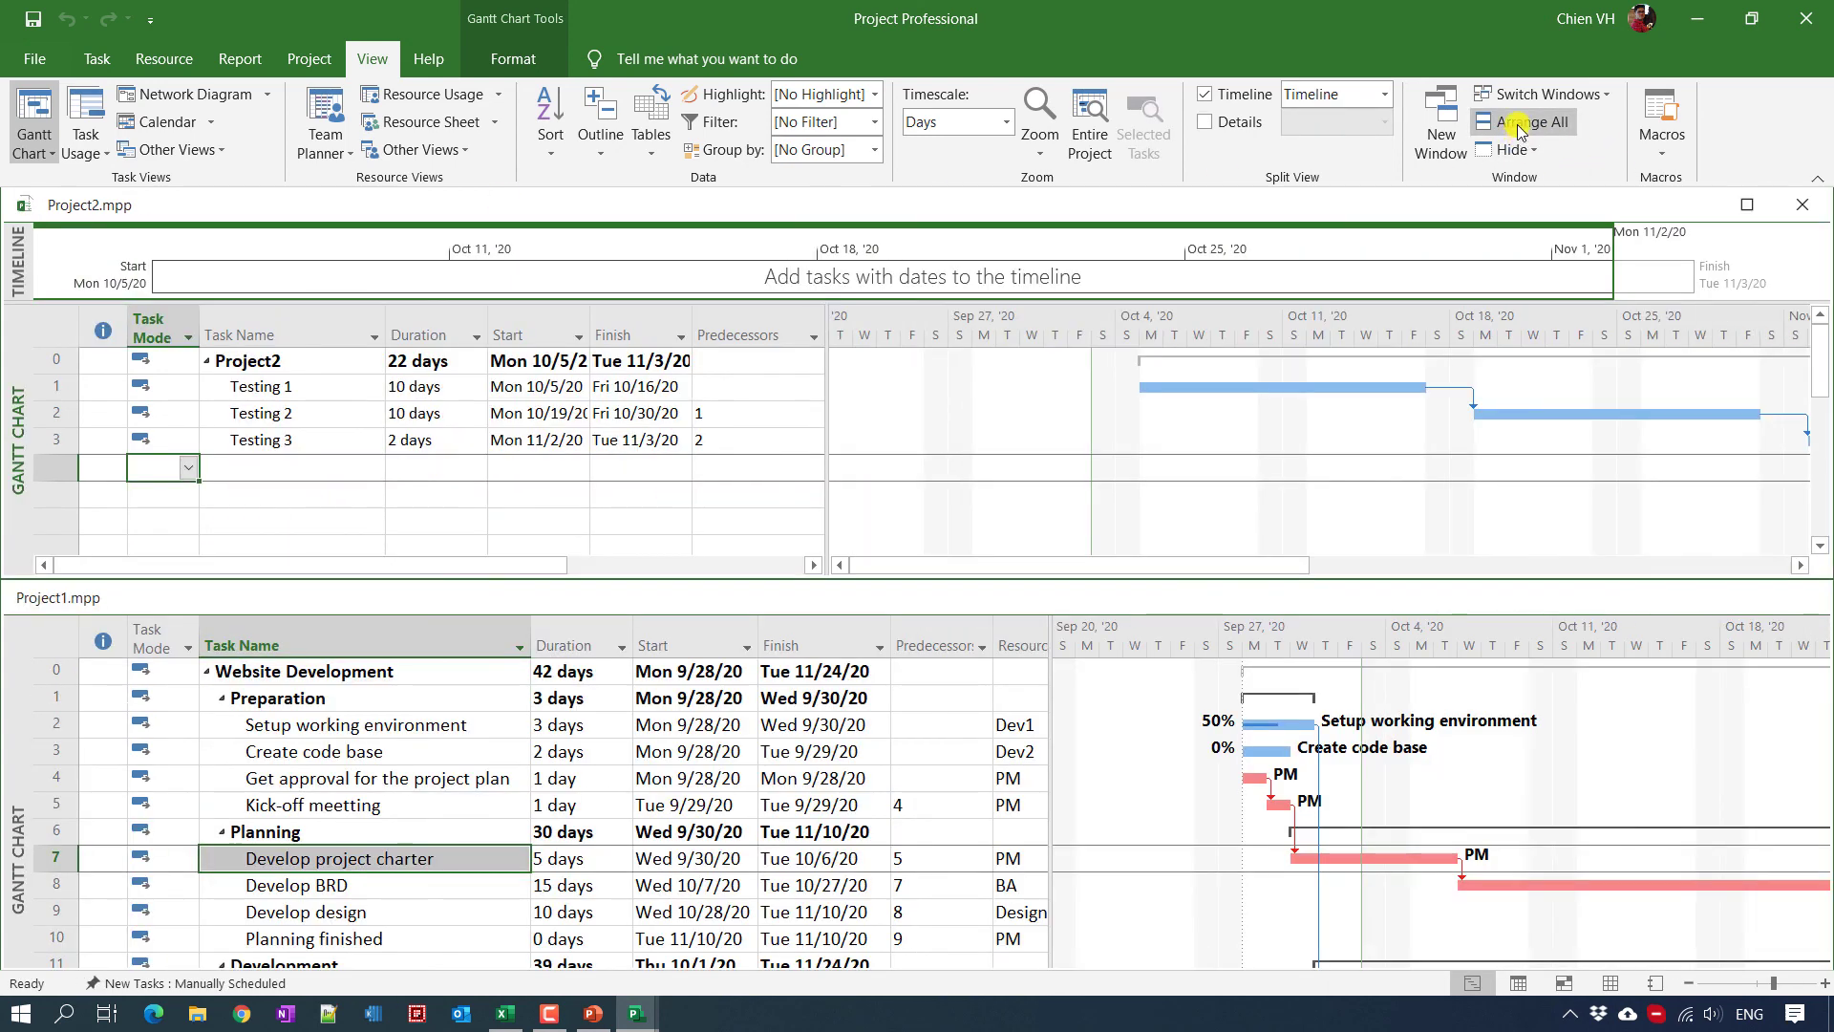
click(1521, 124)
click(1519, 126)
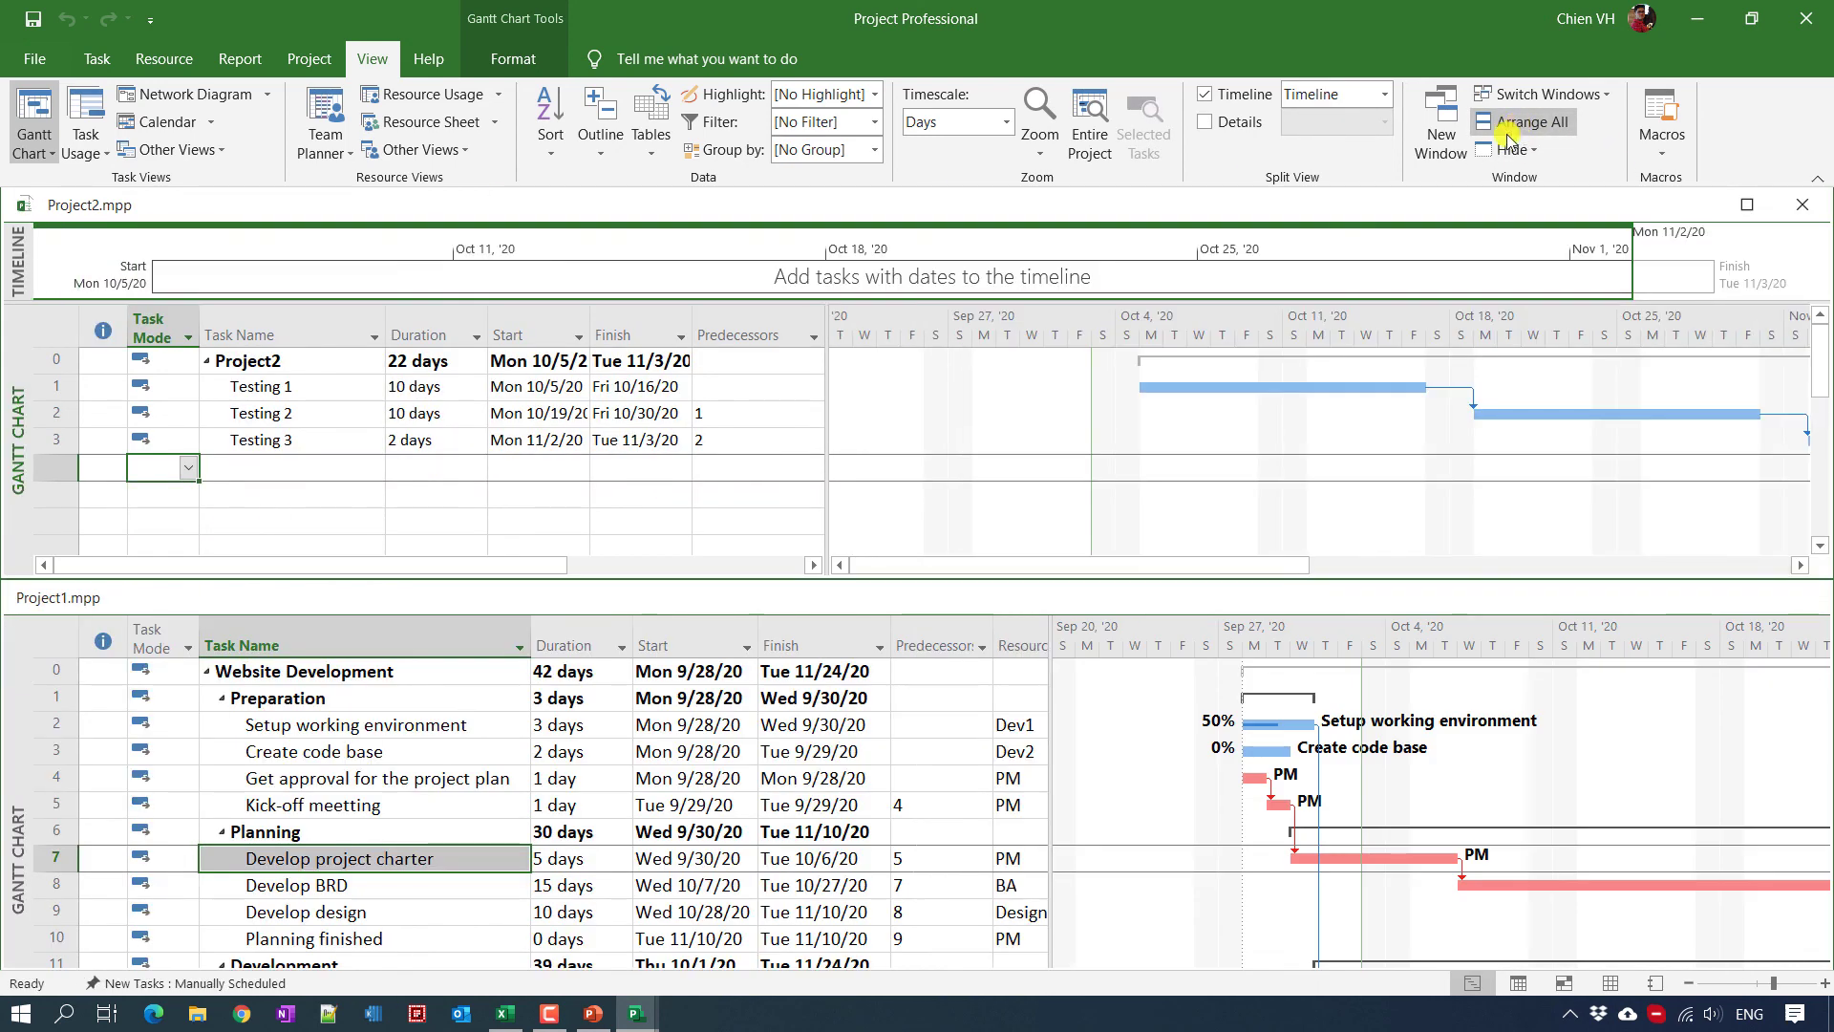